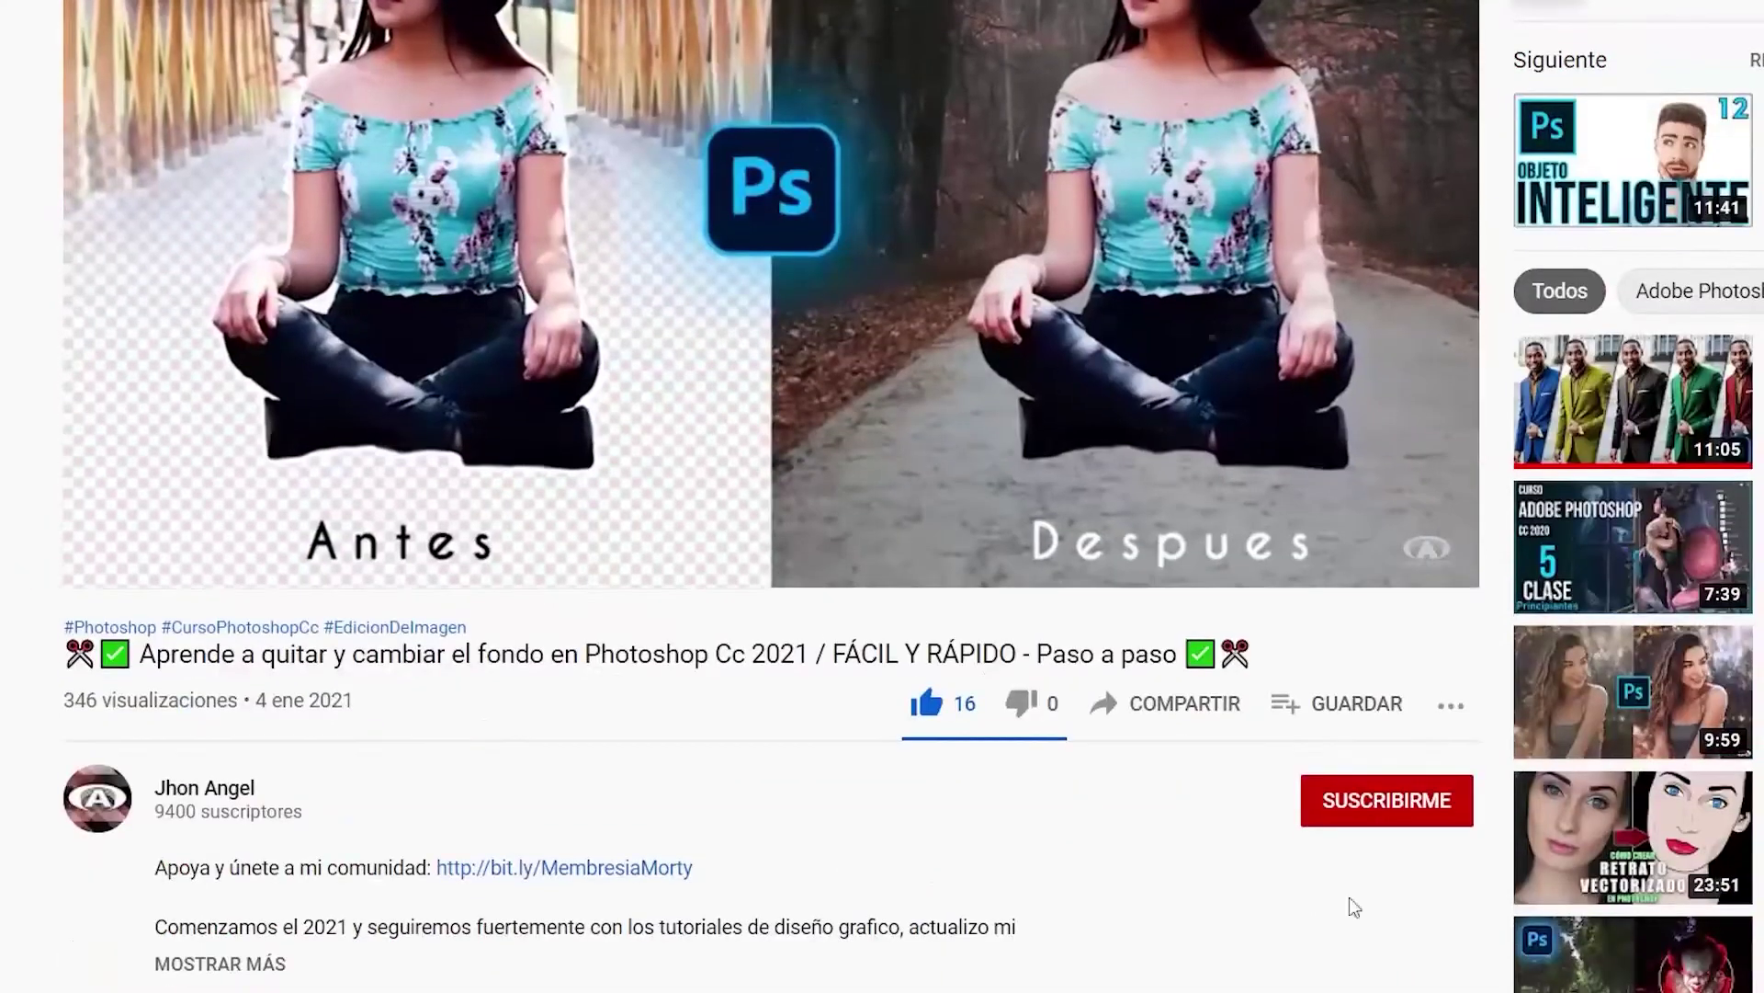
Step: Subscribe to the background-removal tutorial's channel and open its notification bell options
click(1397, 807)
click(1449, 802)
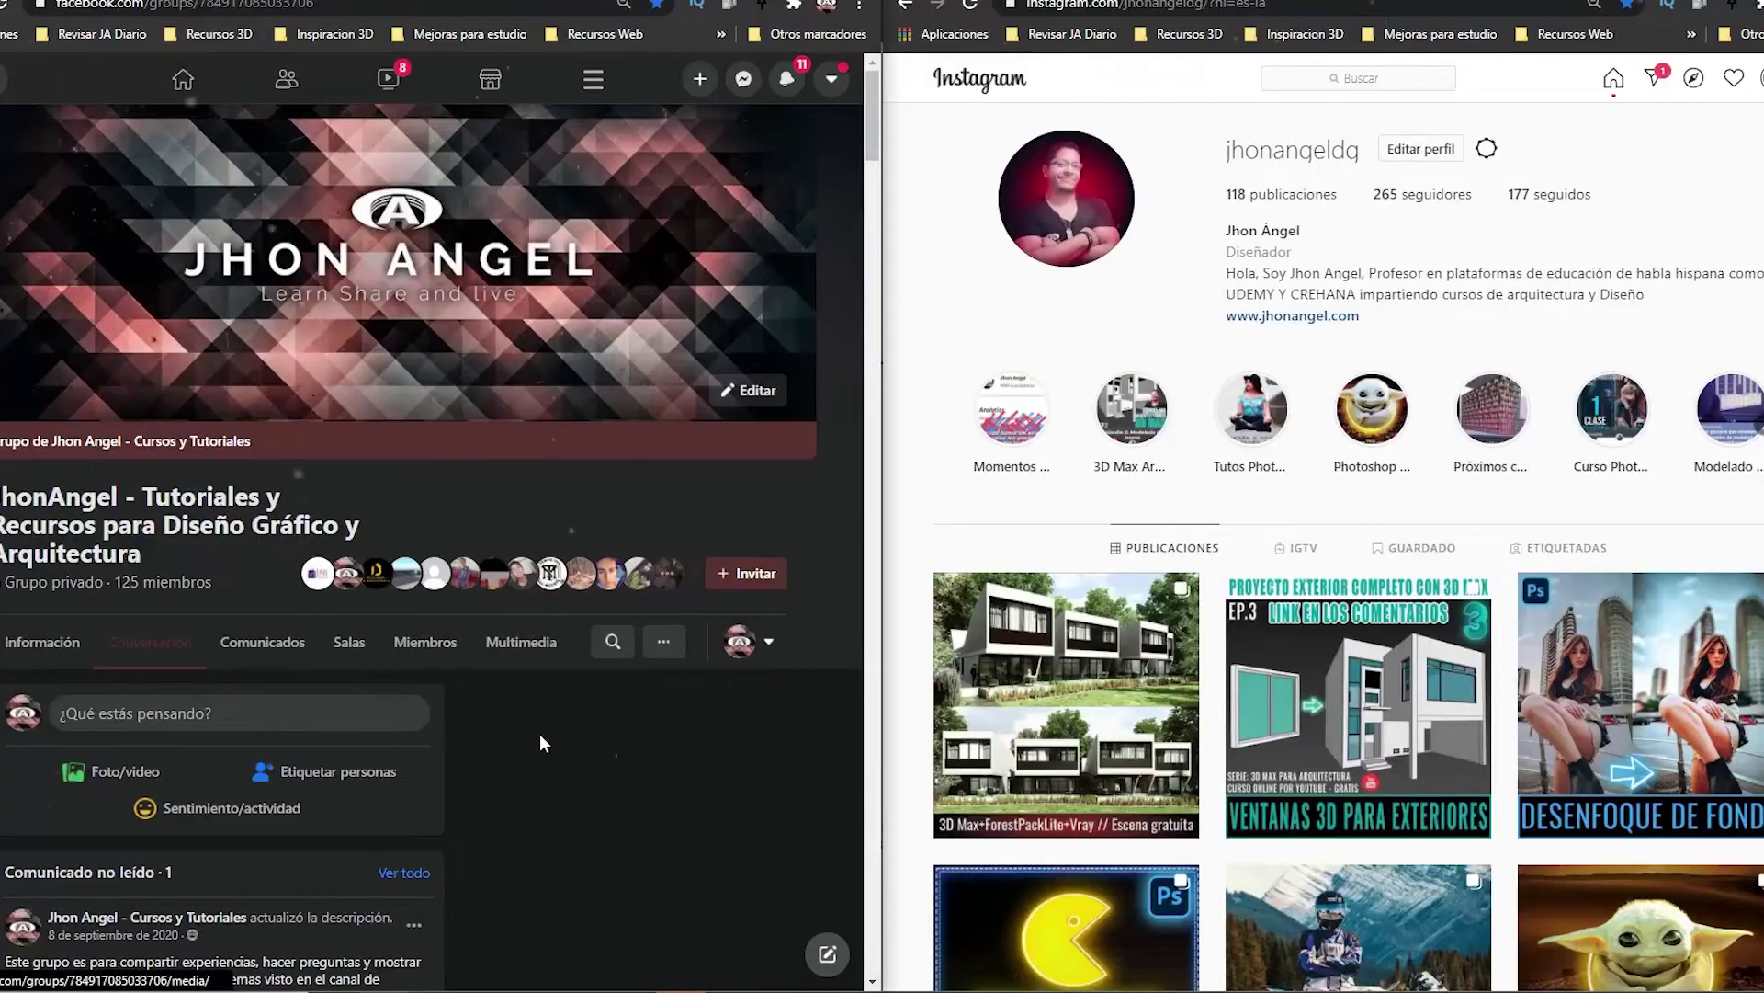
scroll(540, 735, down, 7)
scroll(541, 735, down, 5)
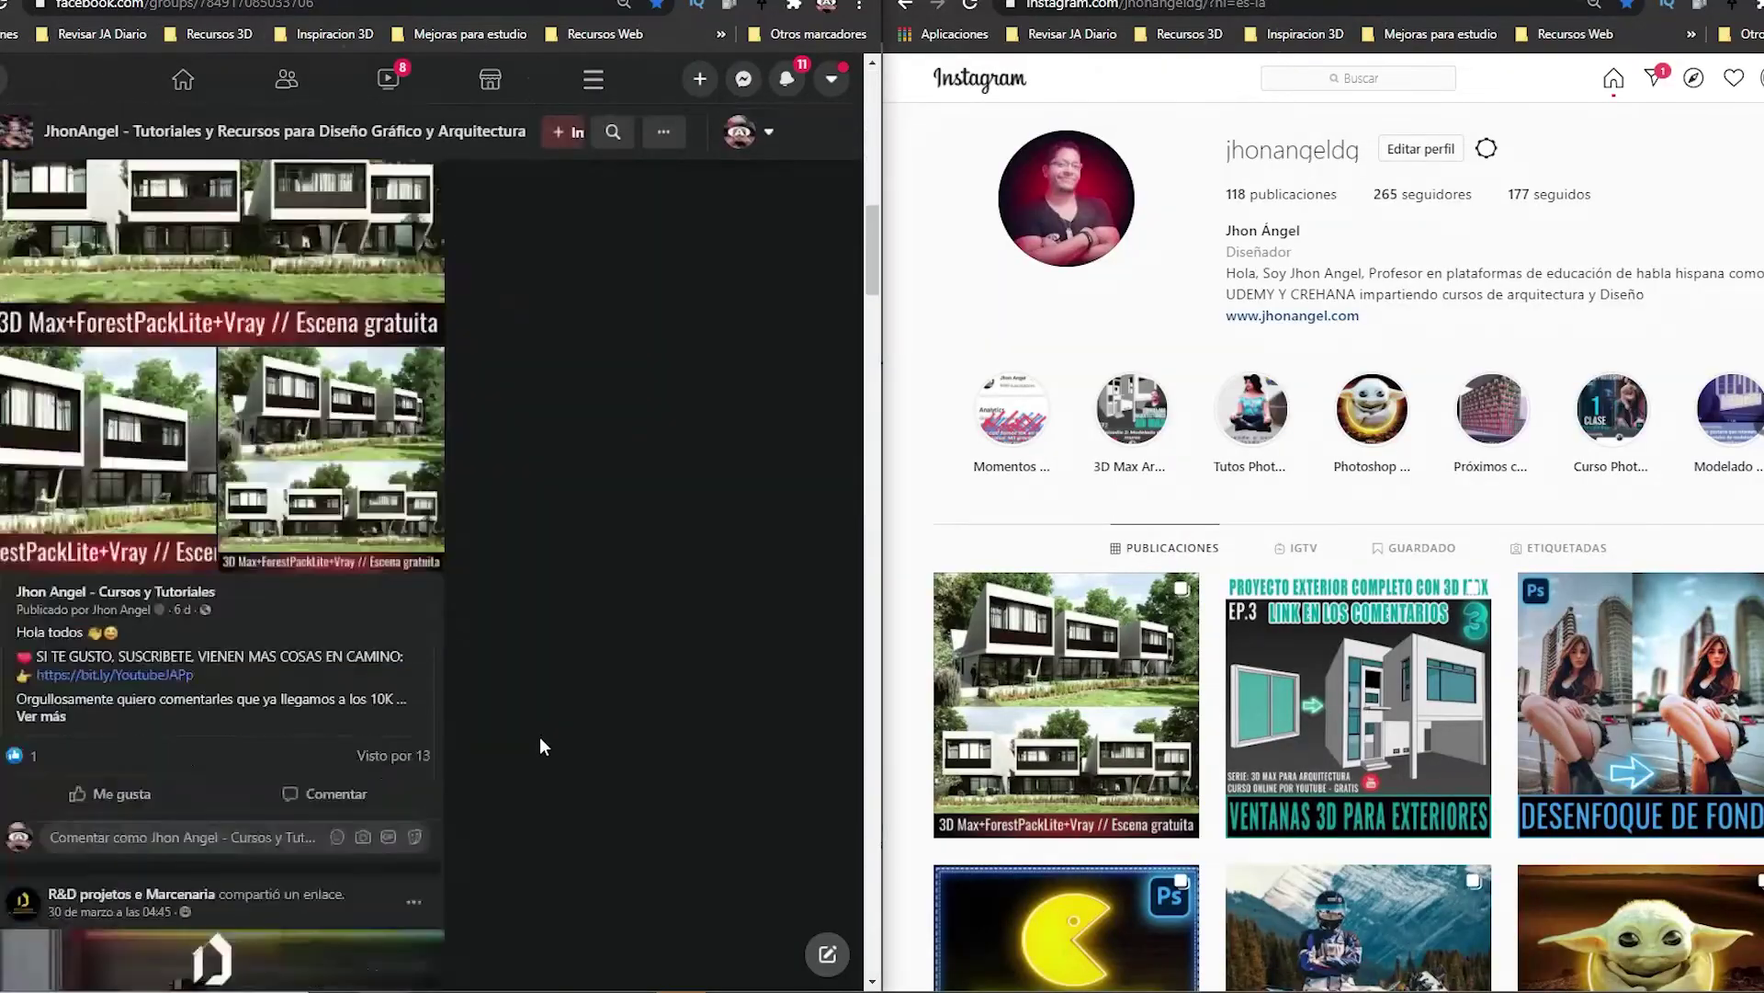
scroll(540, 735, down, 5)
scroll(539, 736, down, 5)
scroll(538, 736, down, 5)
scroll(539, 736, down, 3)
scroll(1696, 640, down, 2)
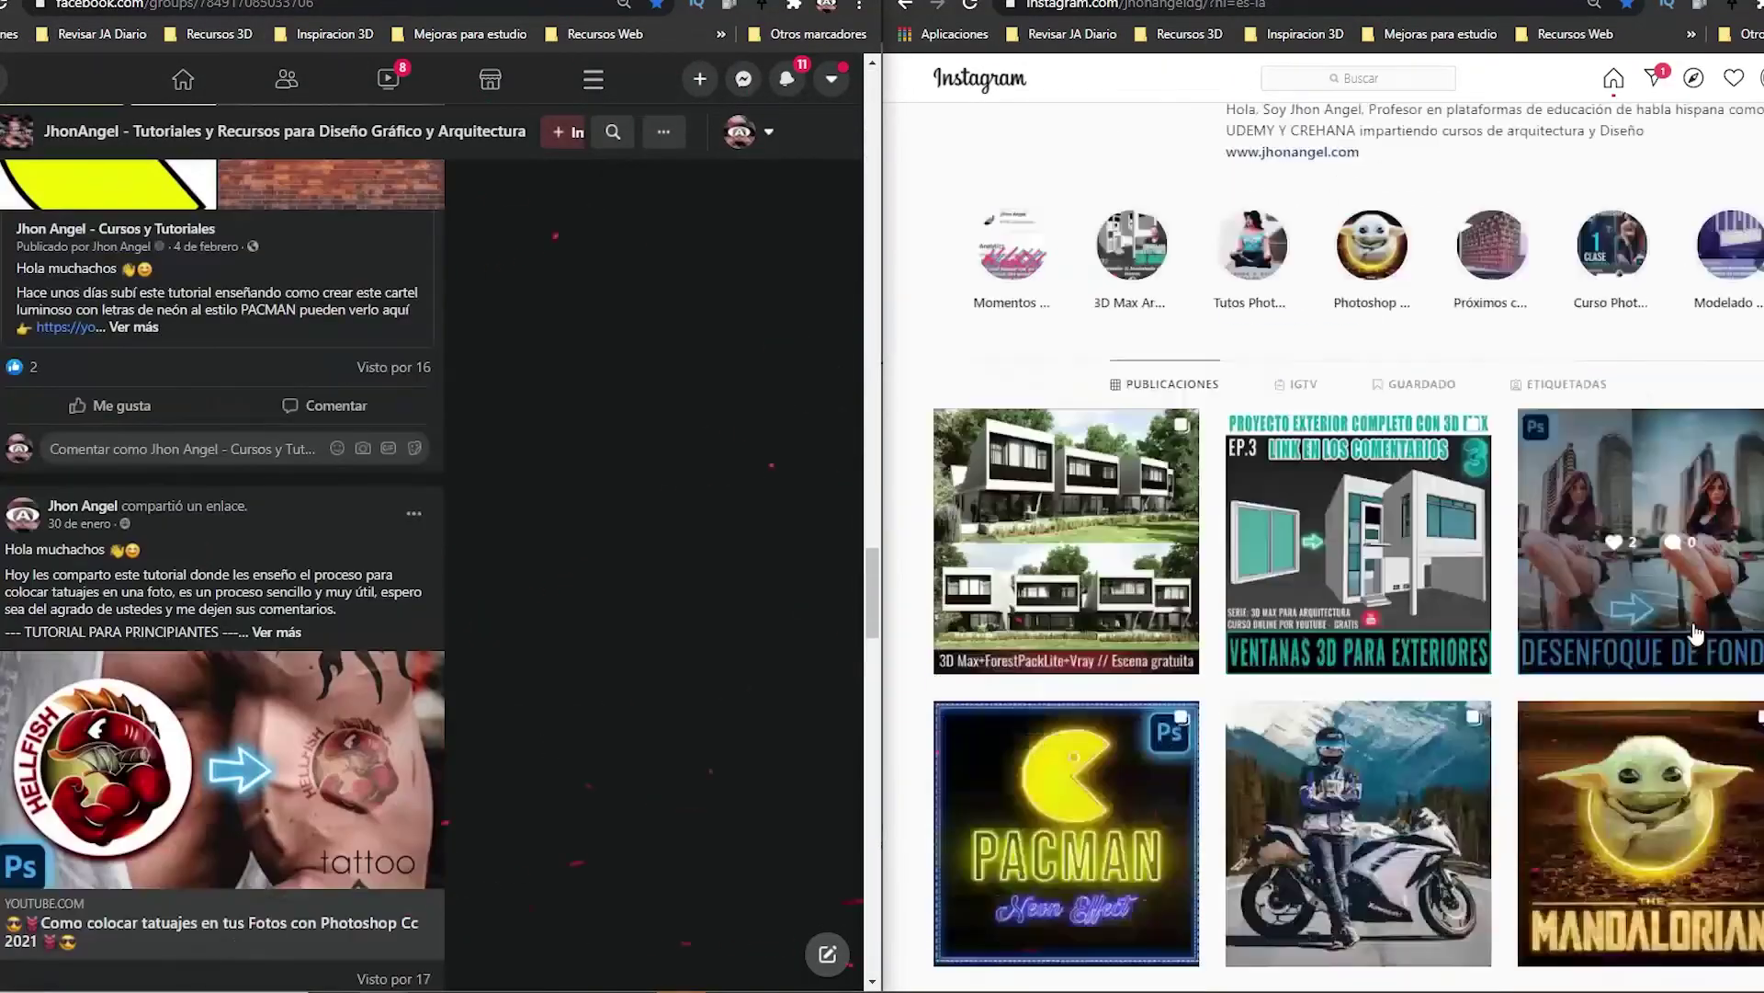
scroll(1696, 641, down, 8)
scroll(1695, 640, down, 5)
scroll(1695, 641, down, 5)
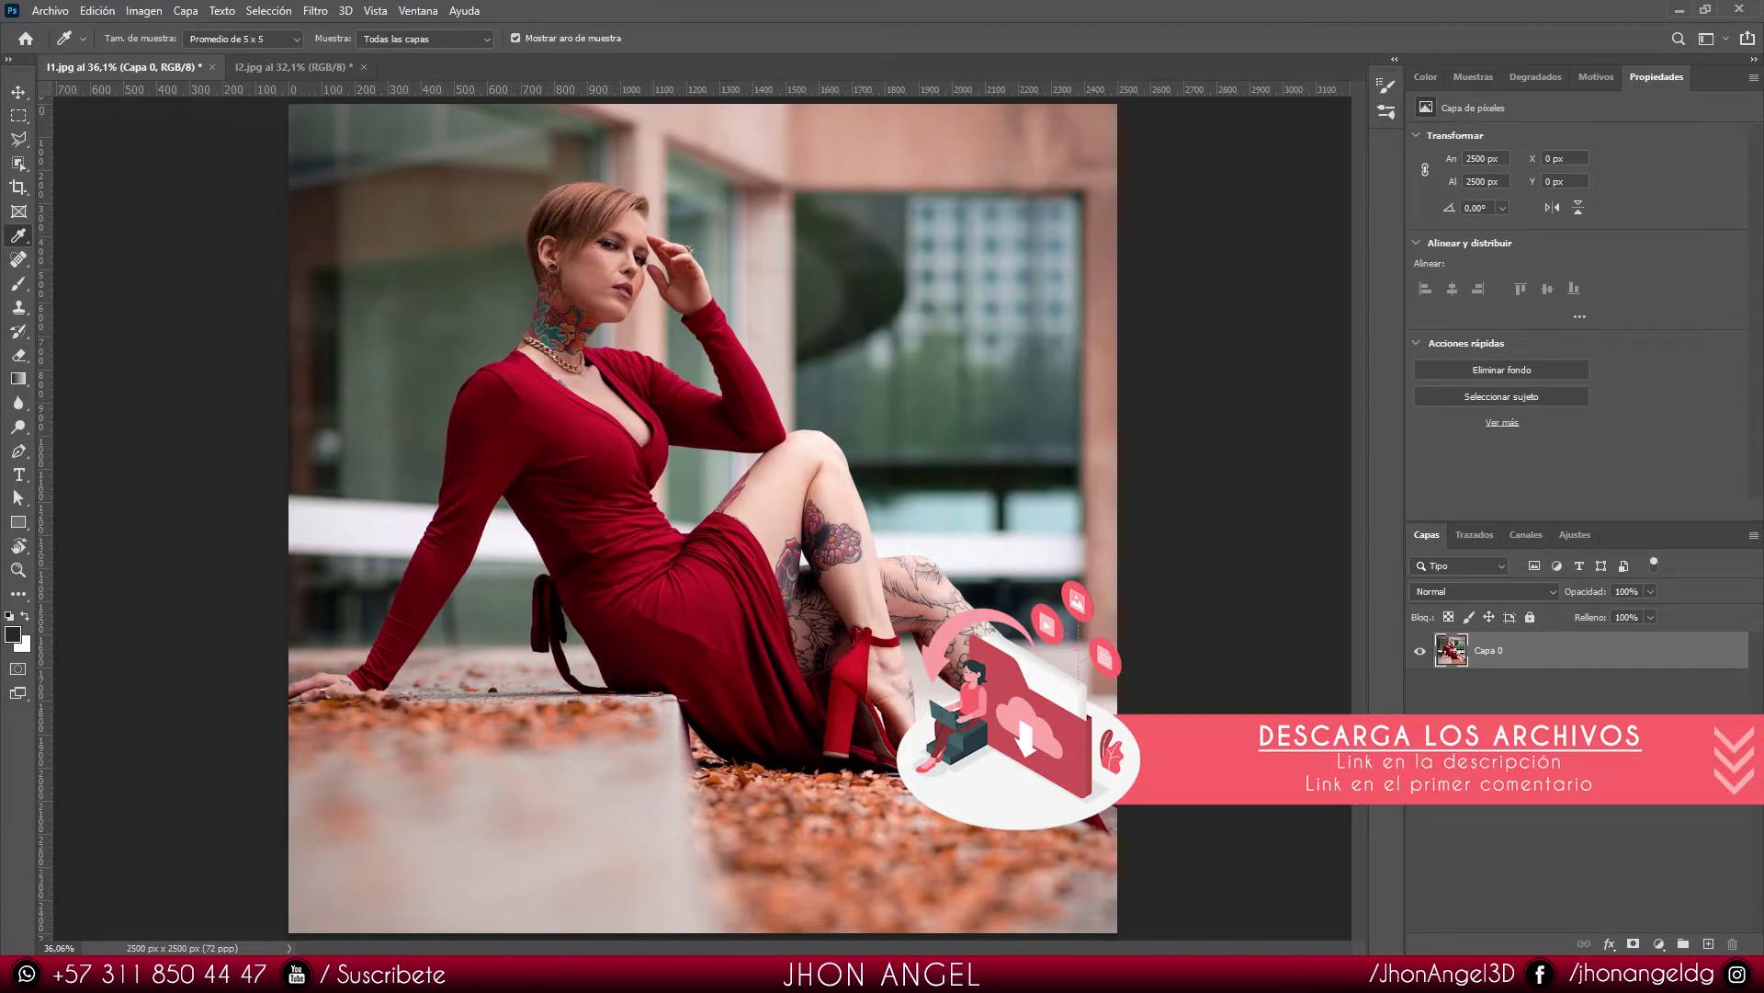
key(v)
click(1644, 838)
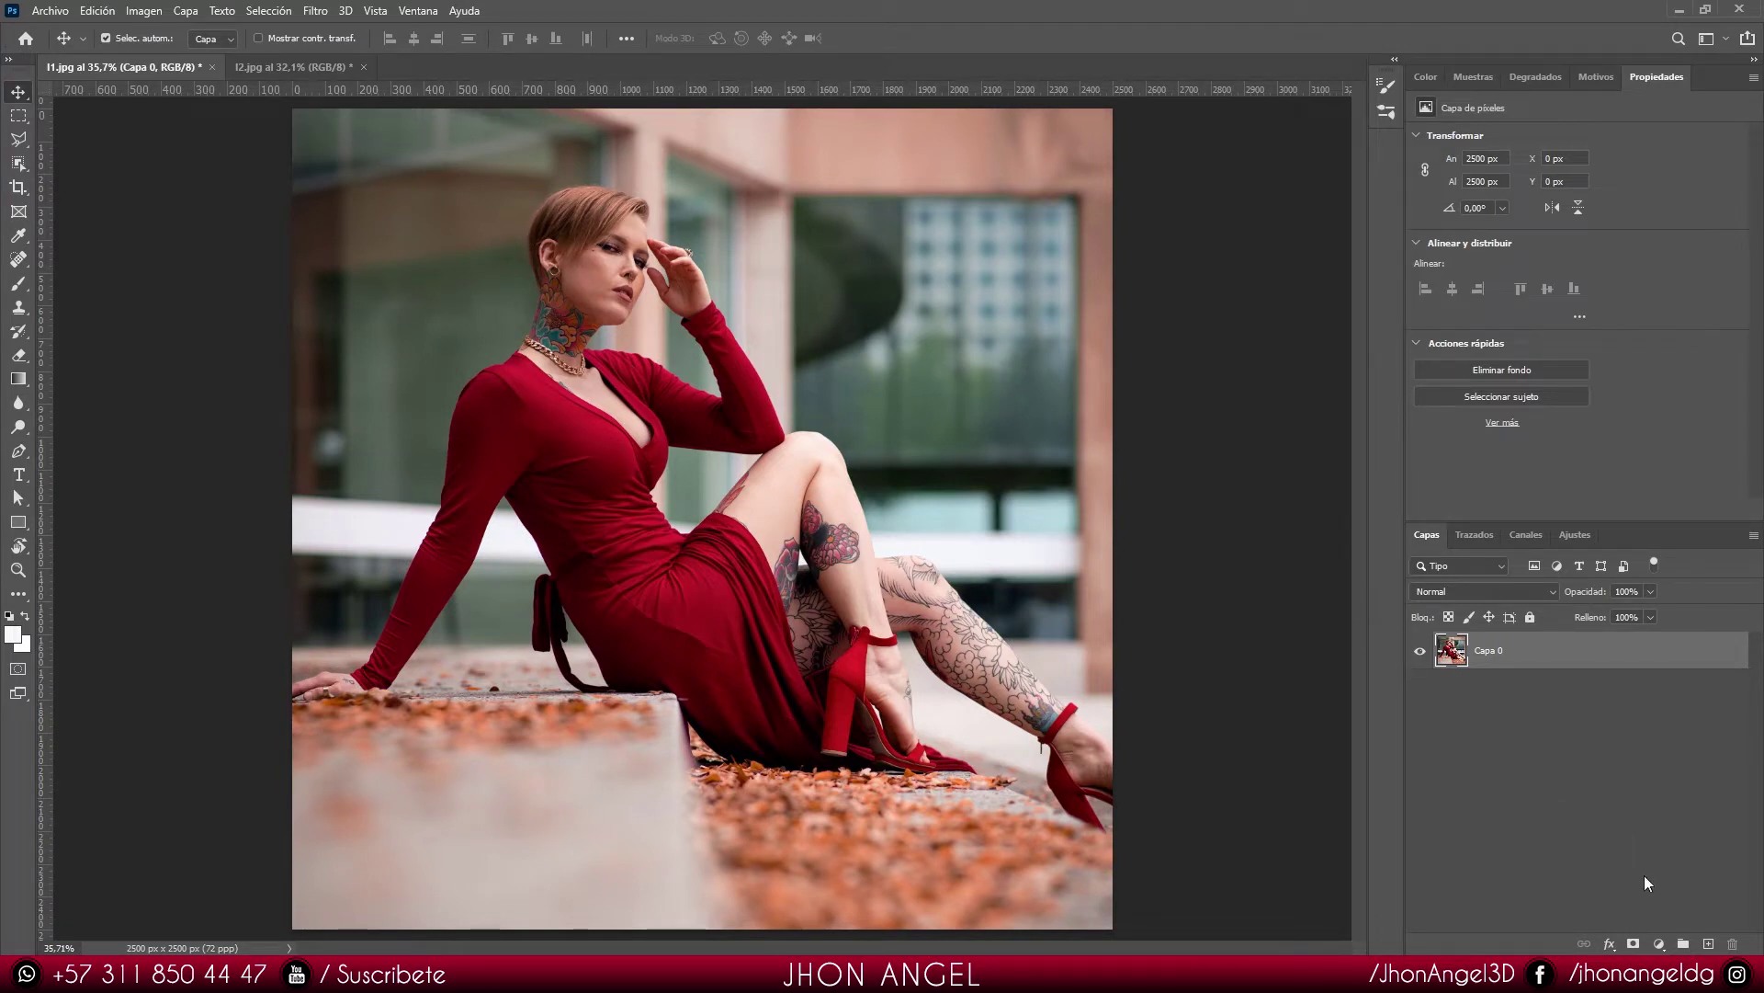
Step: Add a Curves adjustment layer above the red-dress photo and open the shadow target colour picker
click(1660, 947)
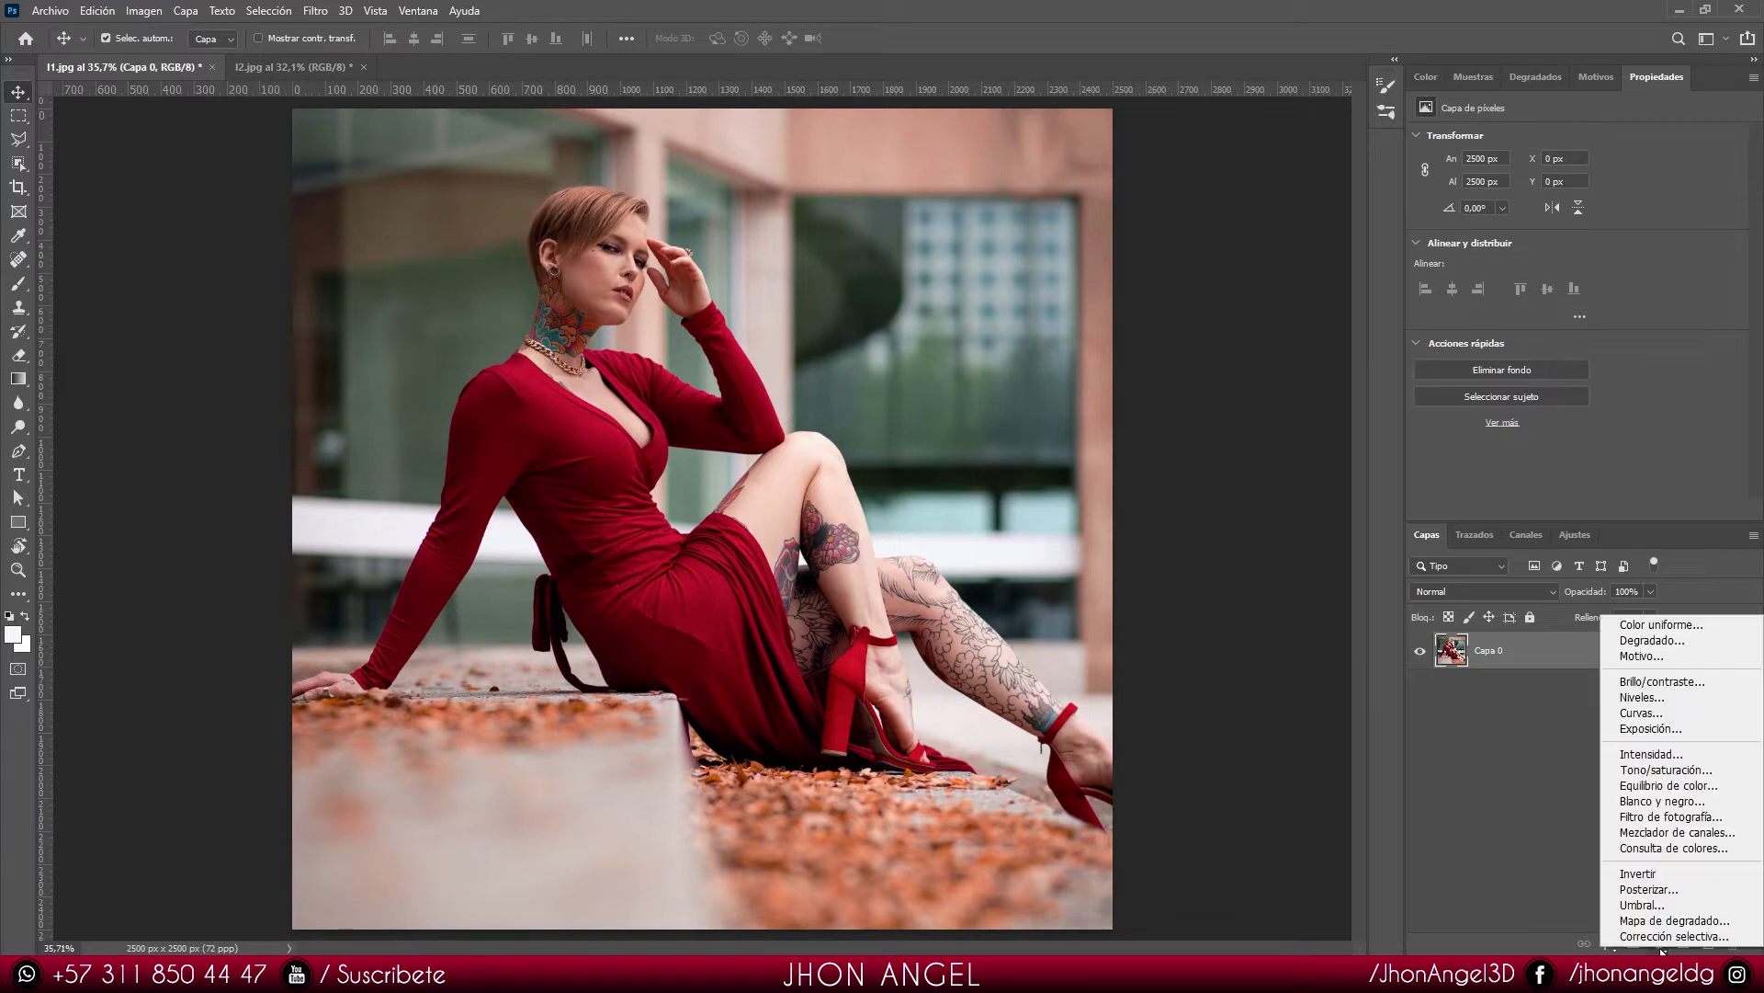
click(1642, 713)
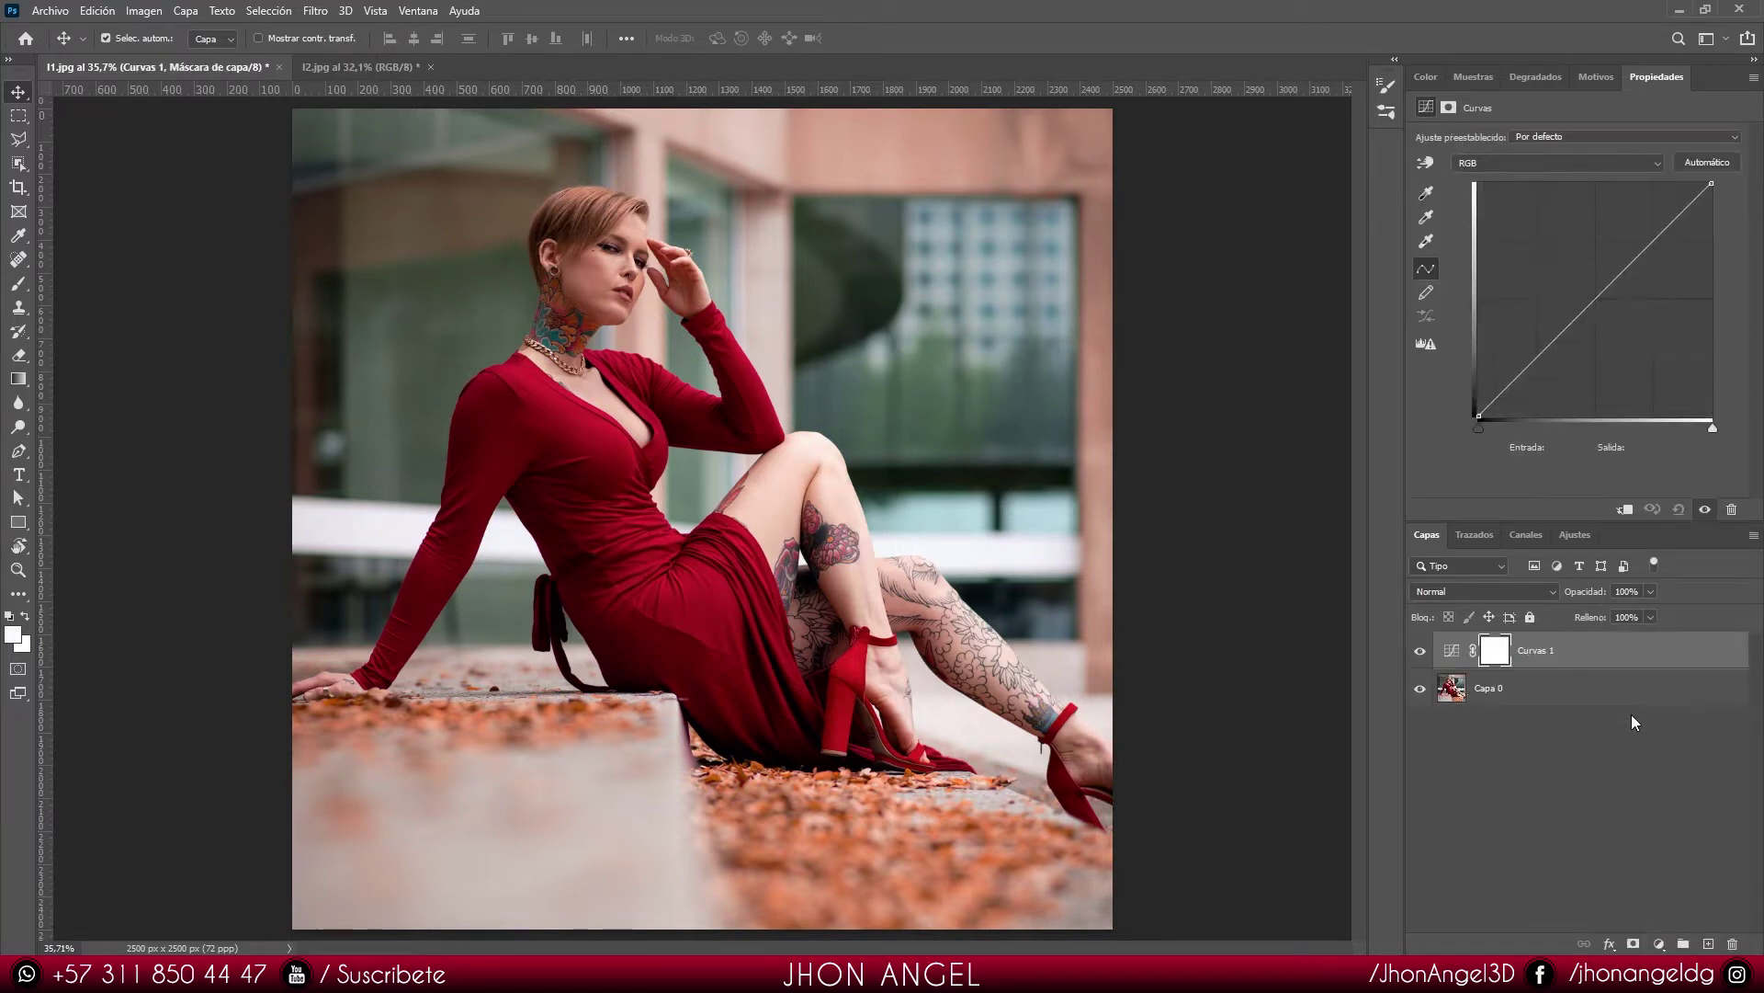
double_click(1427, 196)
drag(1100, 137, 1156, 114)
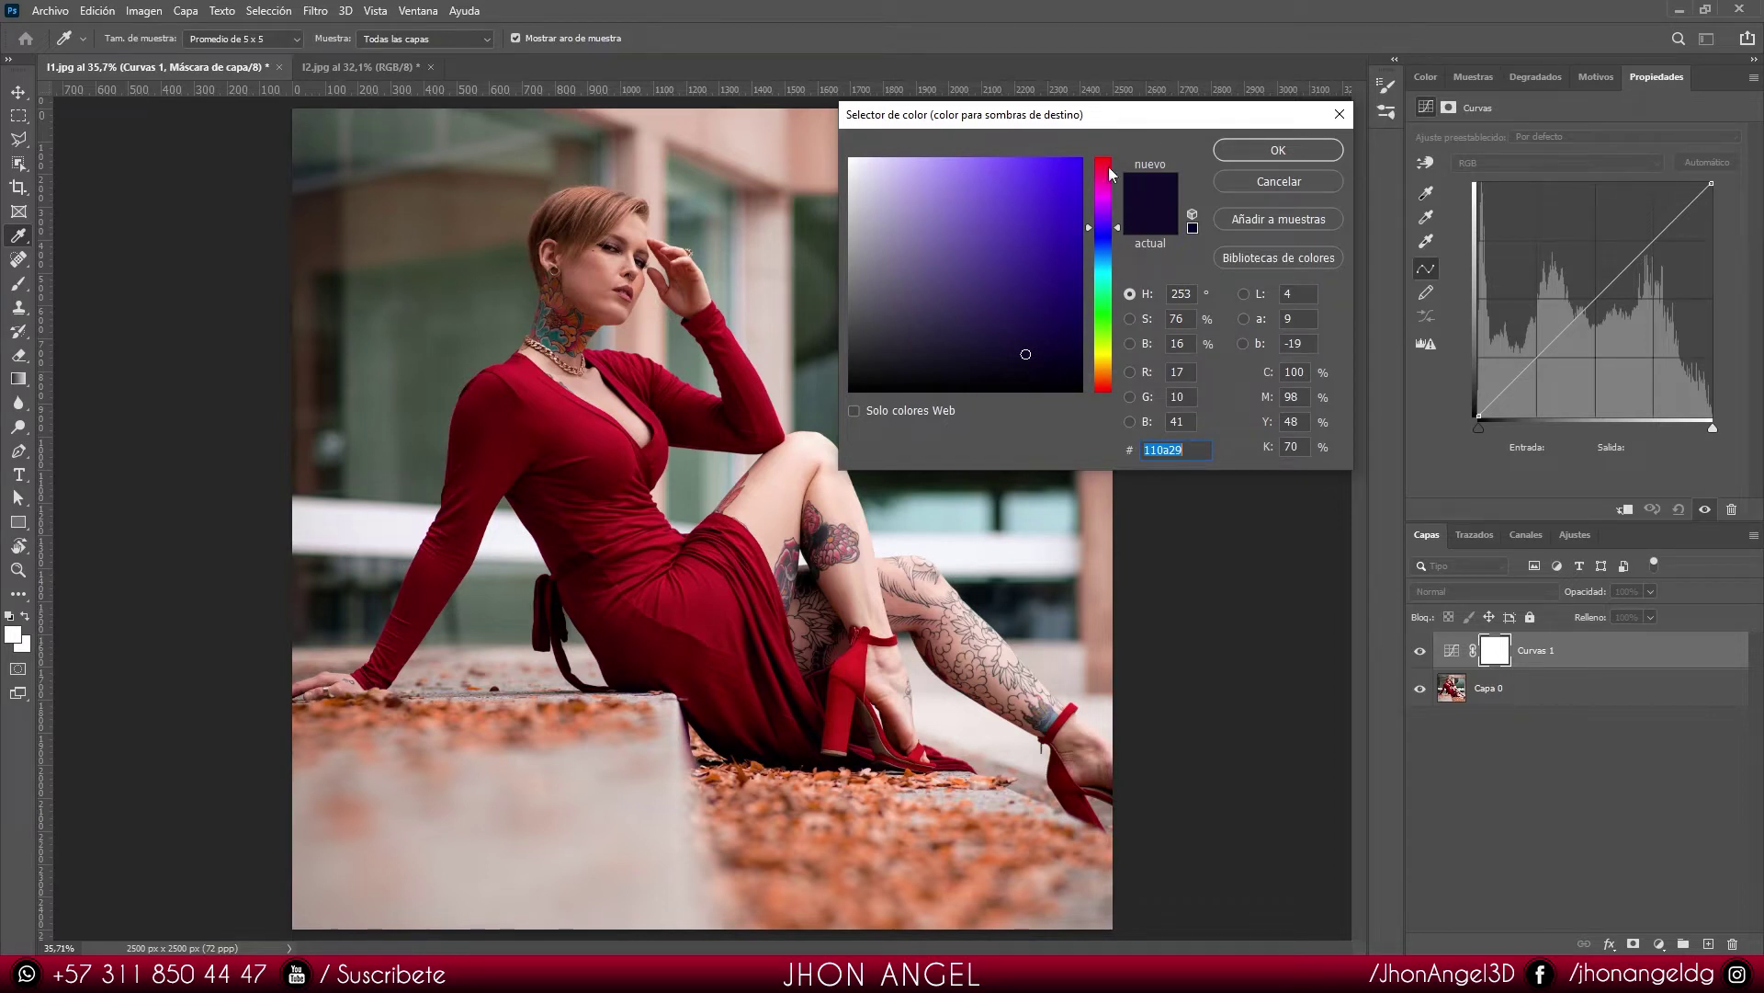
Step: Pick a soft purple for the shadow target, shifting the hue slightly toward blue
drag(1015, 310, 916, 287)
drag(961, 121, 1301, 126)
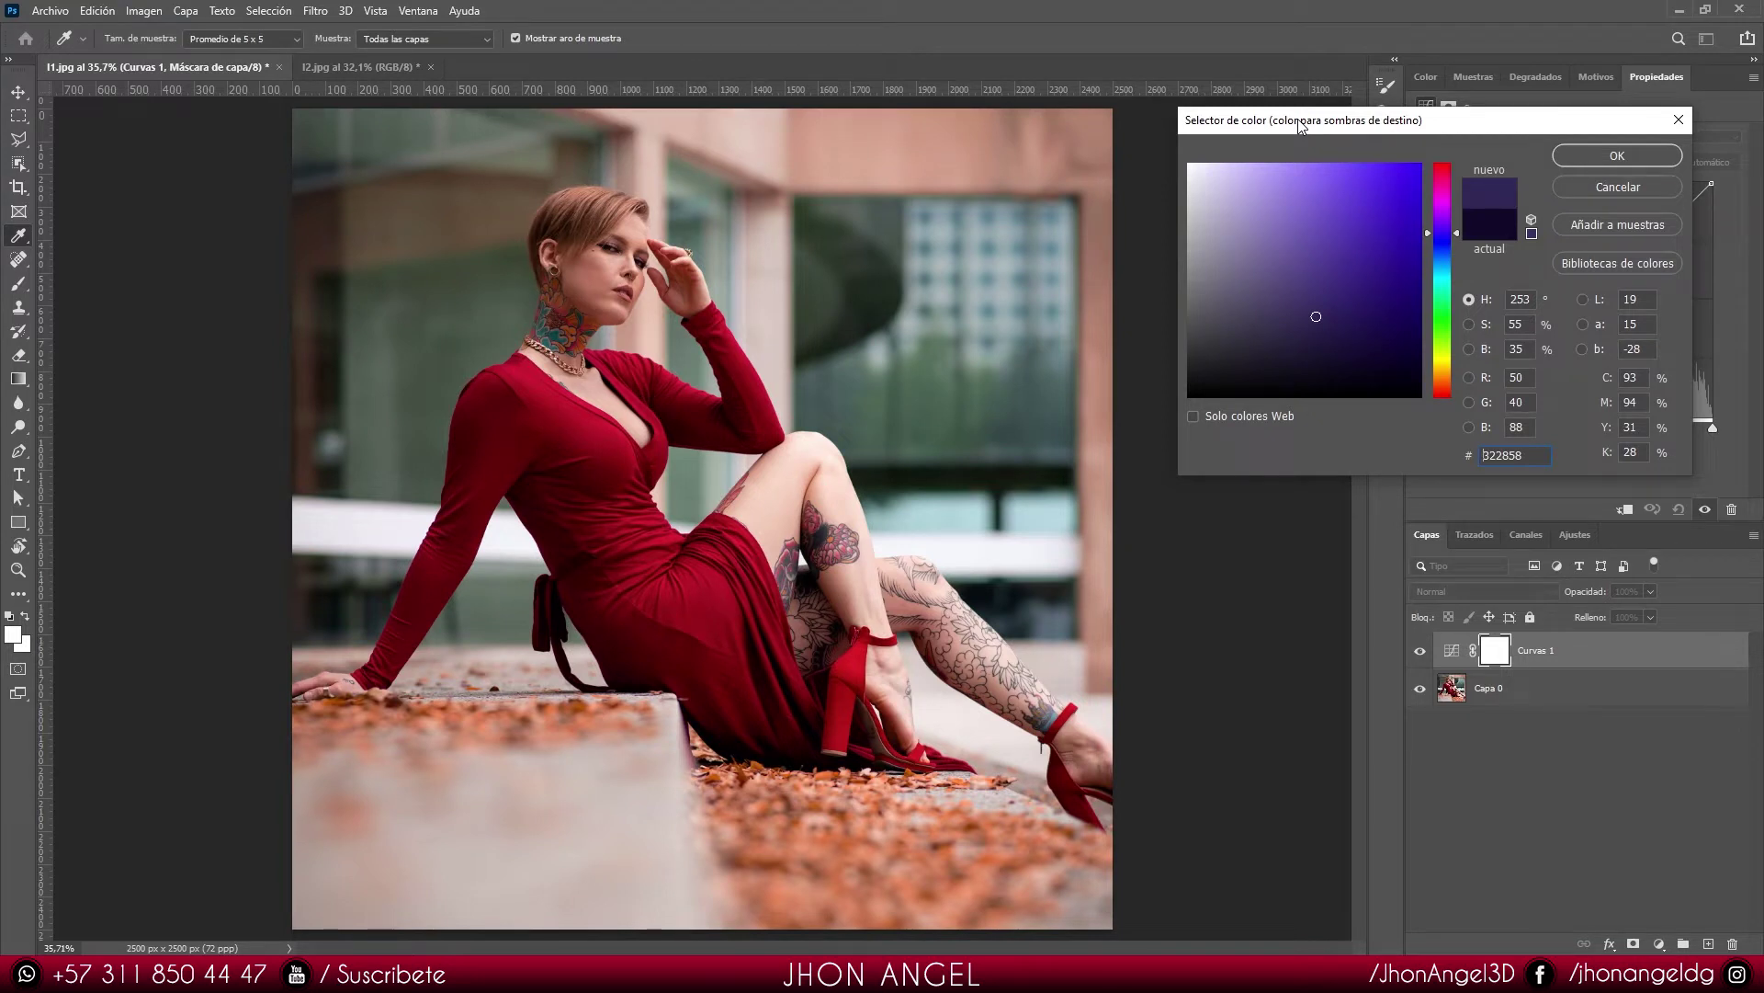
drag(1300, 127, 957, 120)
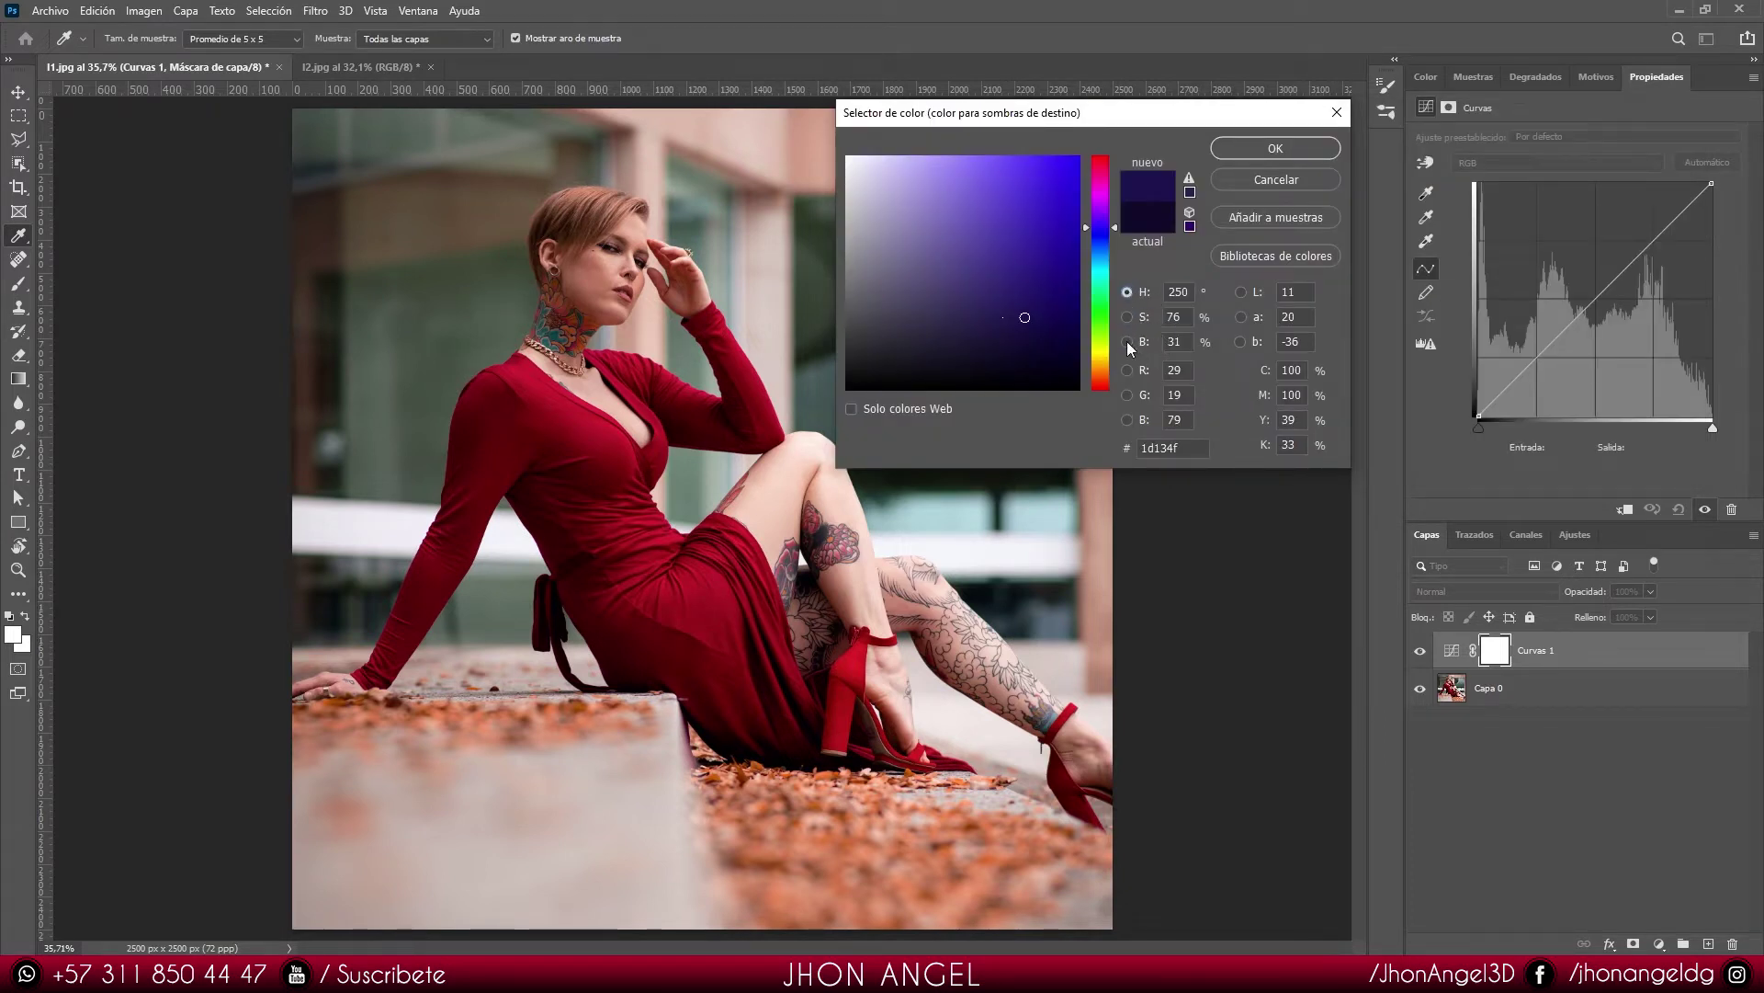
mouse_move(998, 301)
mouse_down()
mouse_move(951, 309)
mouse_move(978, 317)
mouse_up()
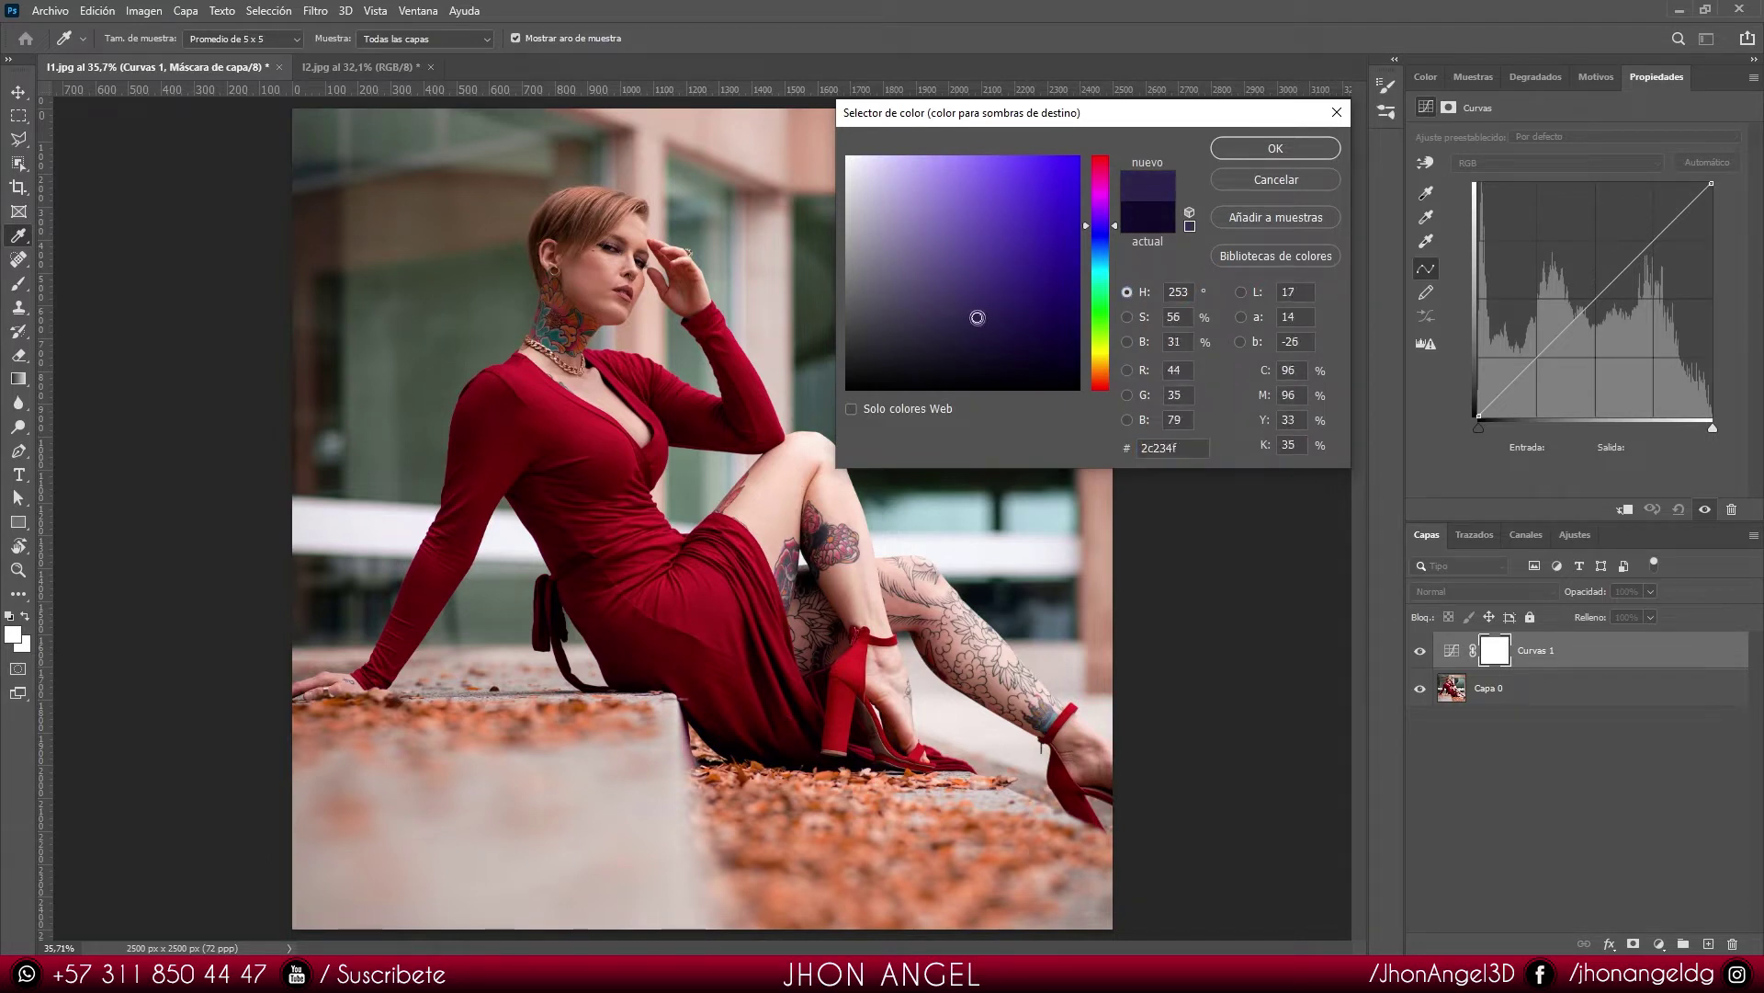
click(1115, 227)
Step: Raise the shadow target's saturation slightly and darken it toward dark purple 0f0a29
click(1127, 317)
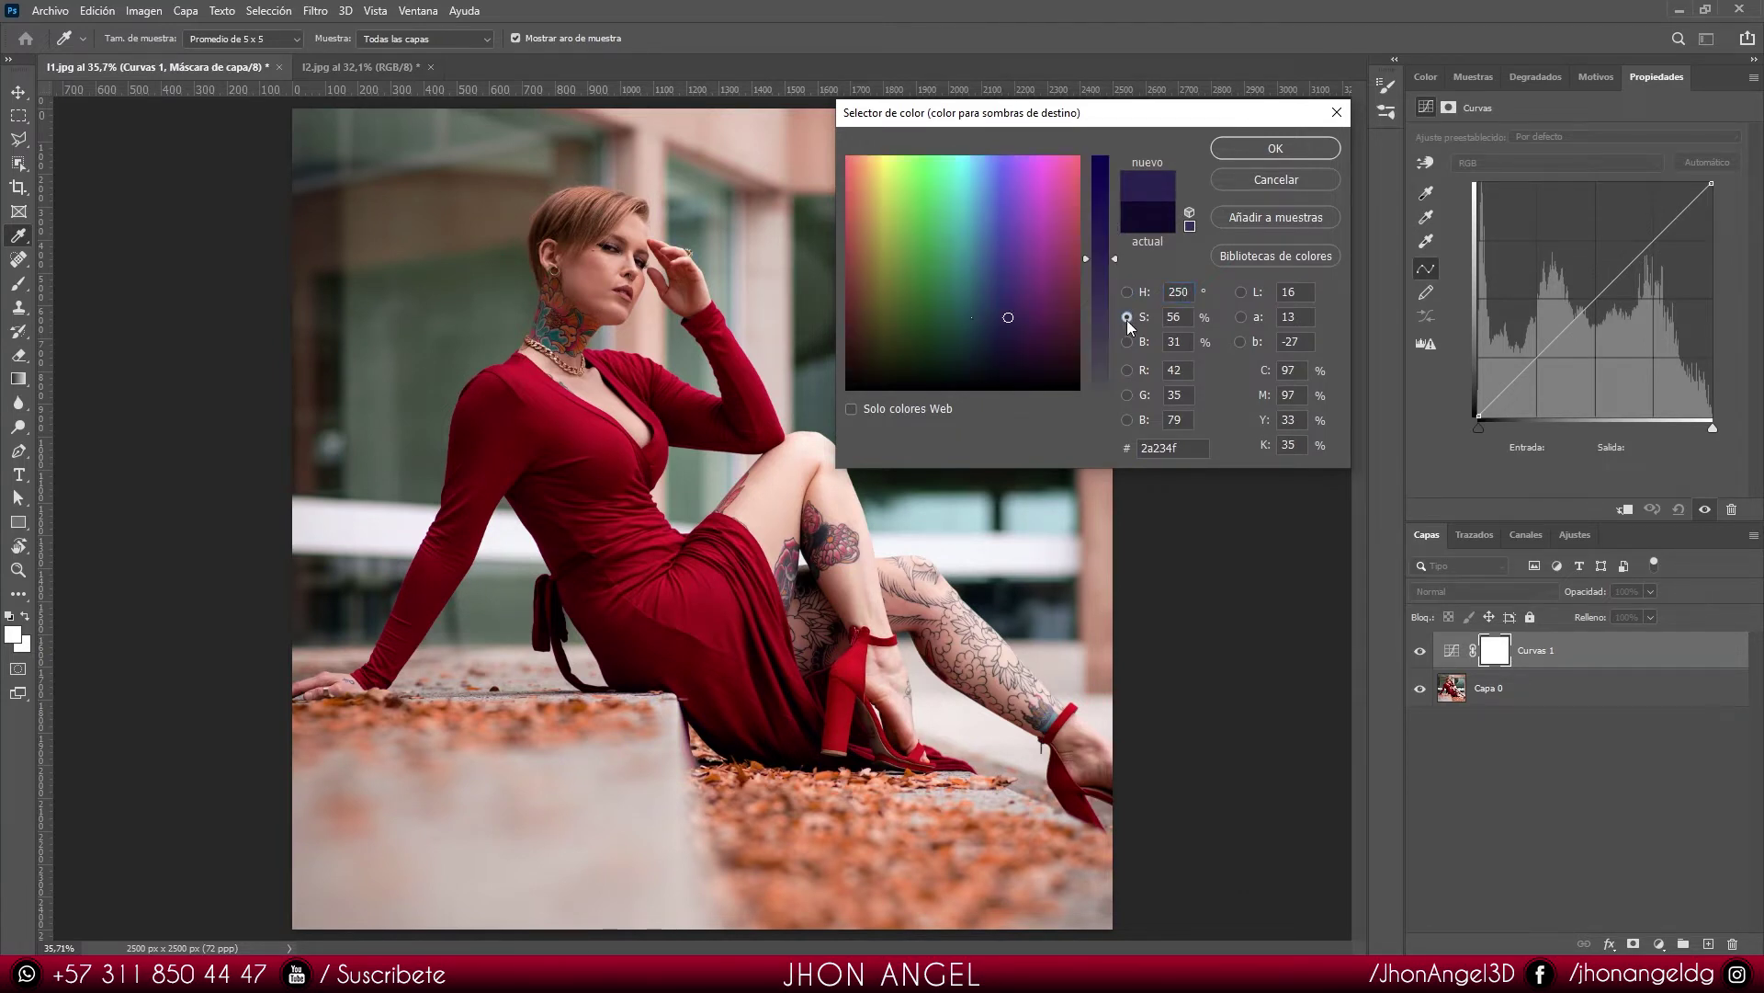
drag(1115, 262, 1111, 221)
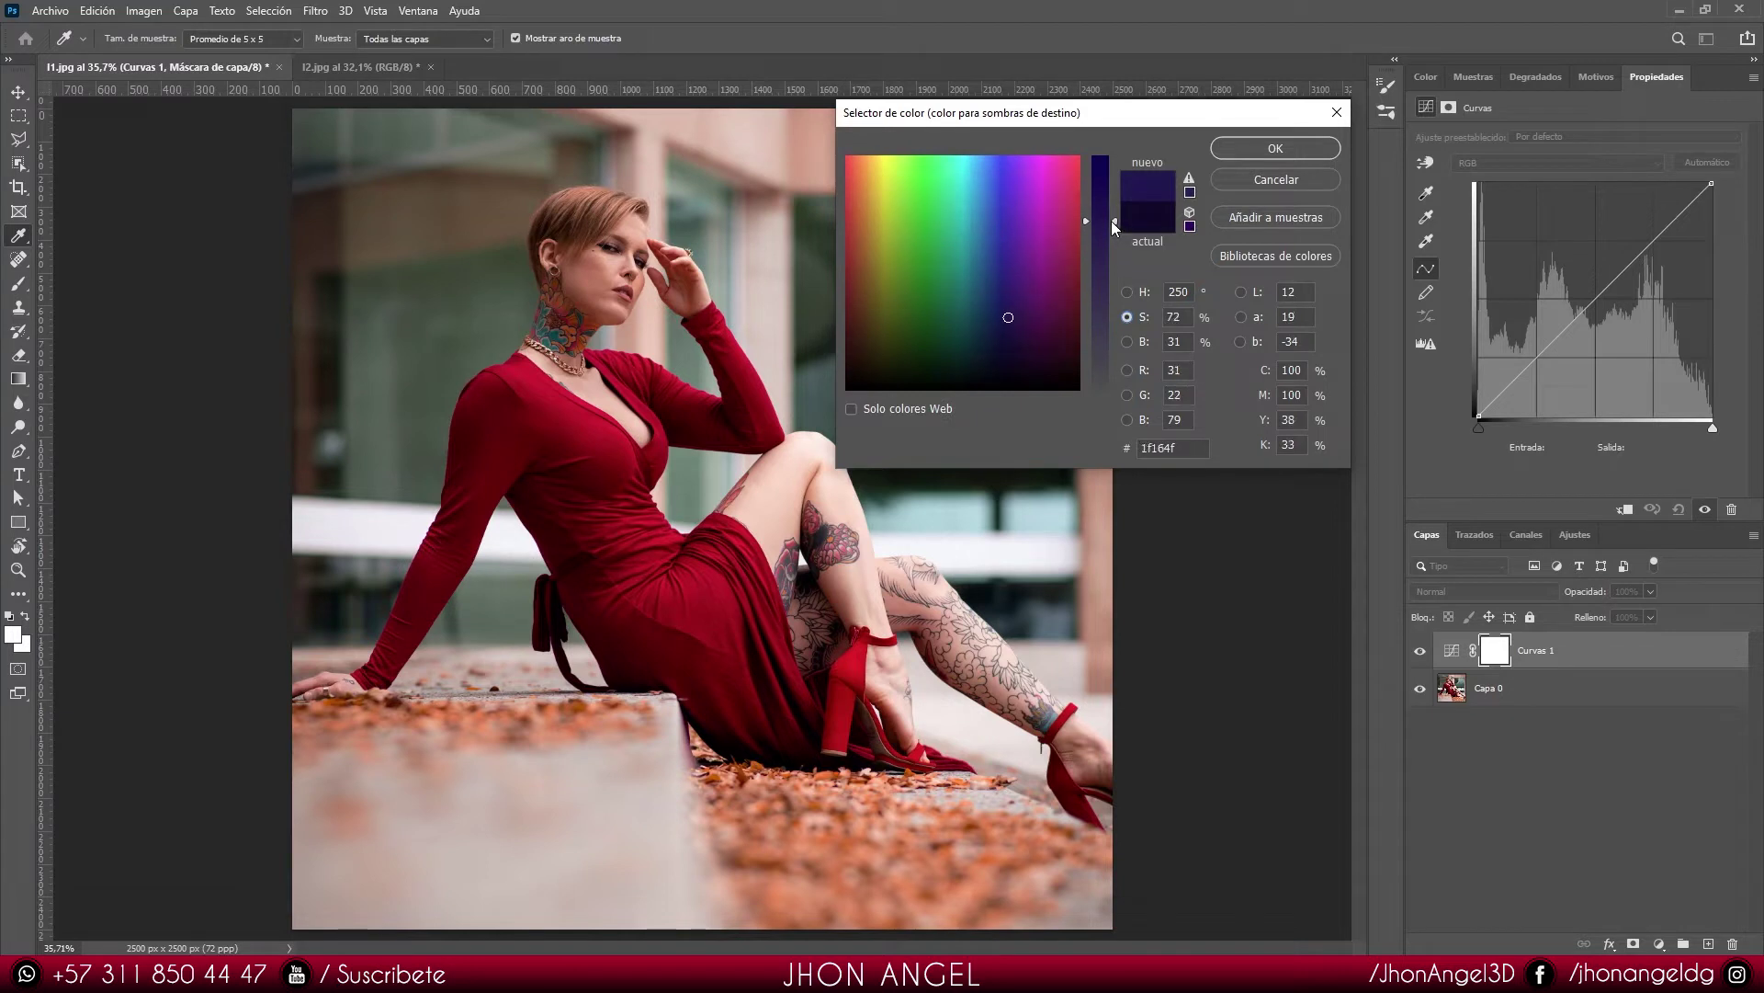
double_click(1169, 317)
click(1114, 222)
drag(1114, 222, 1127, 207)
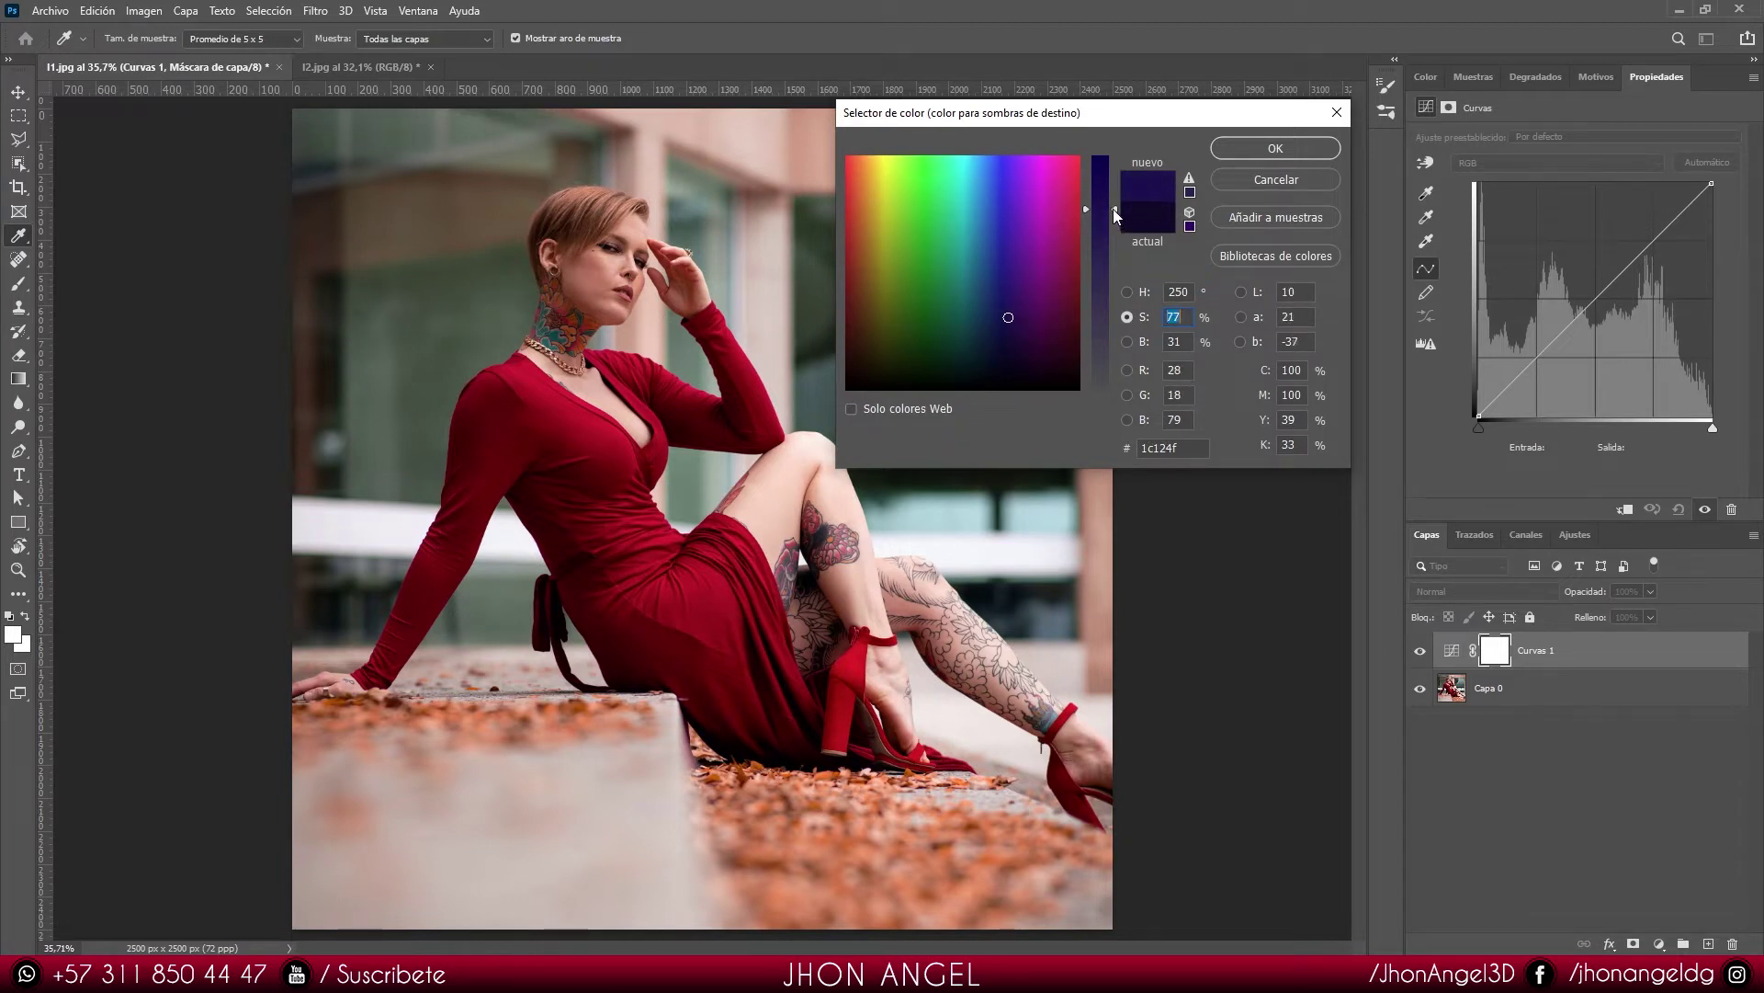
click(1127, 341)
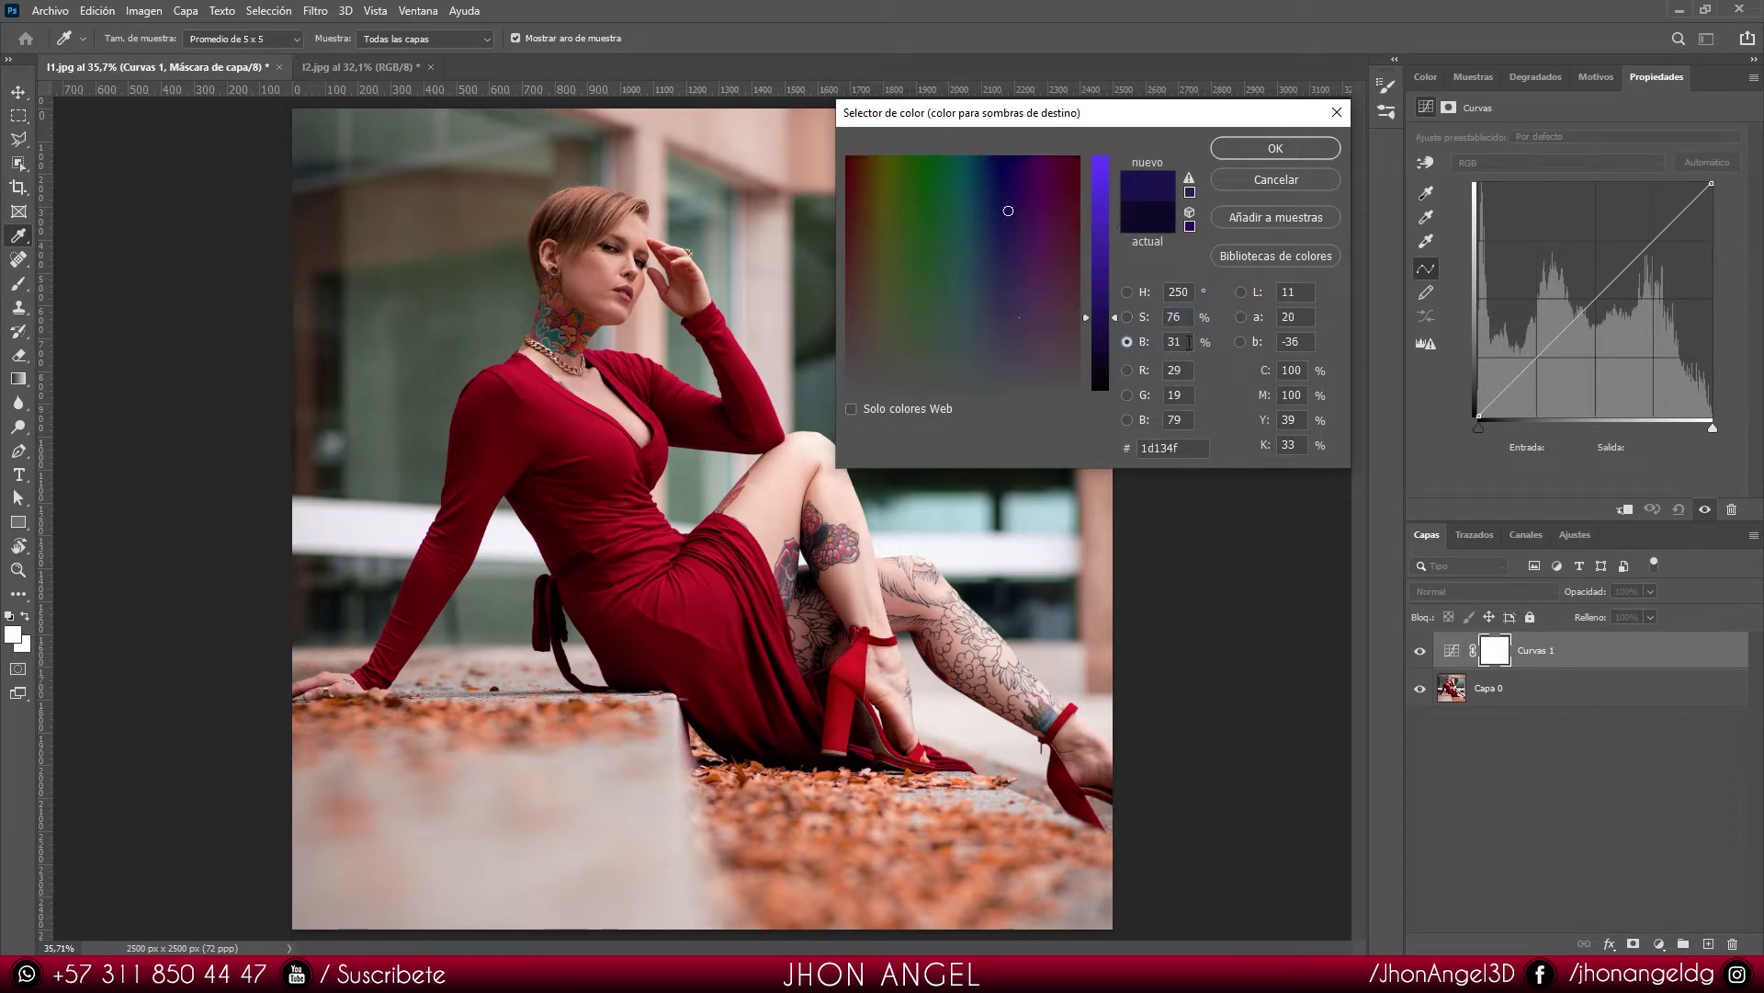
drag(1114, 316, 1116, 352)
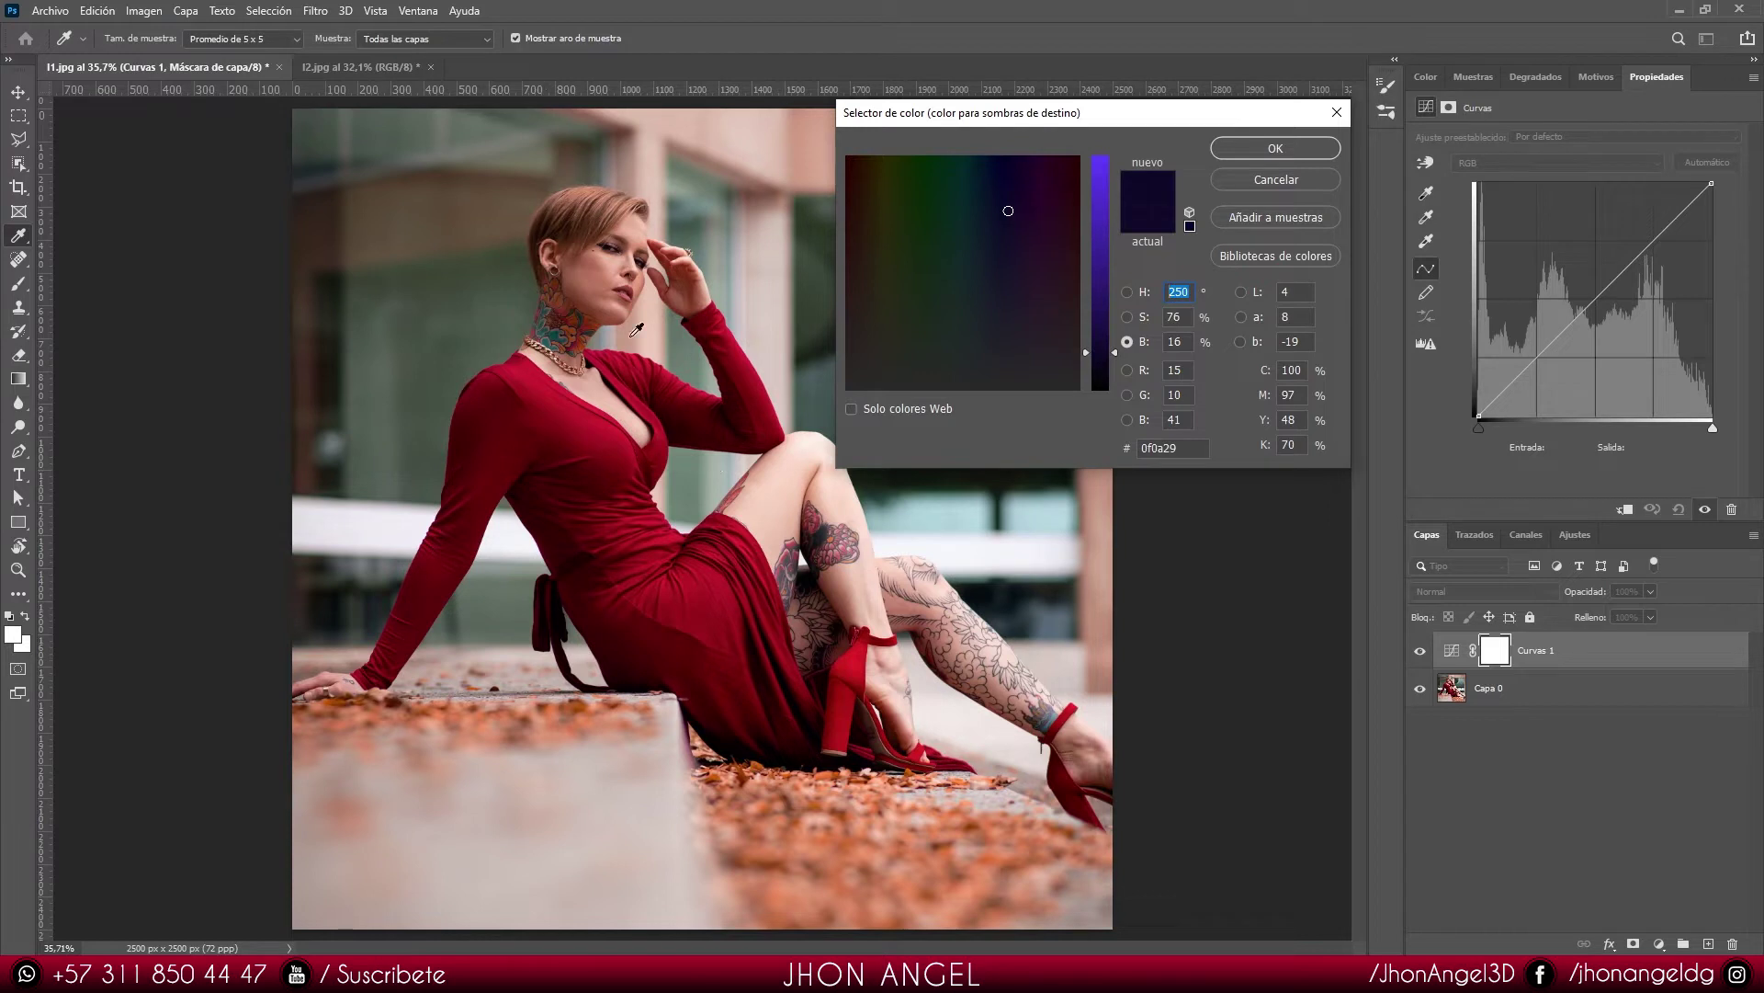
Step: Confirm the dark purple shadow target and save it as the default
key(Tab)
key(Tab)
click(1257, 150)
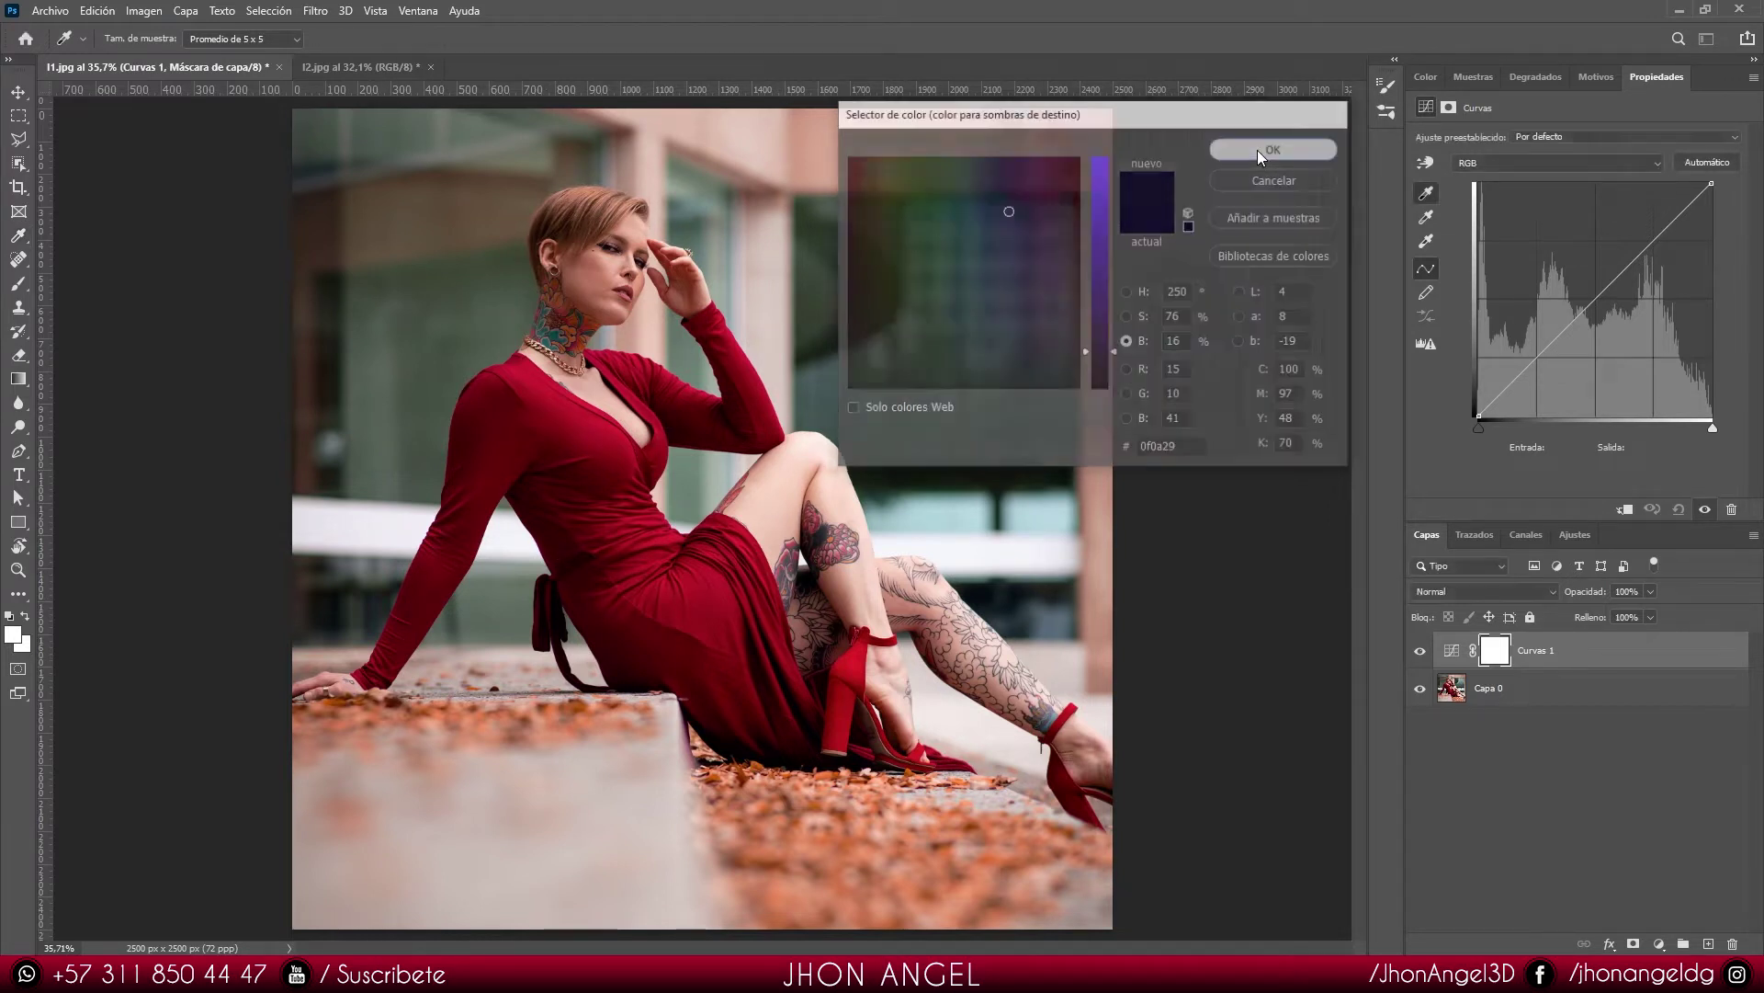
drag(1116, 296, 1064, 312)
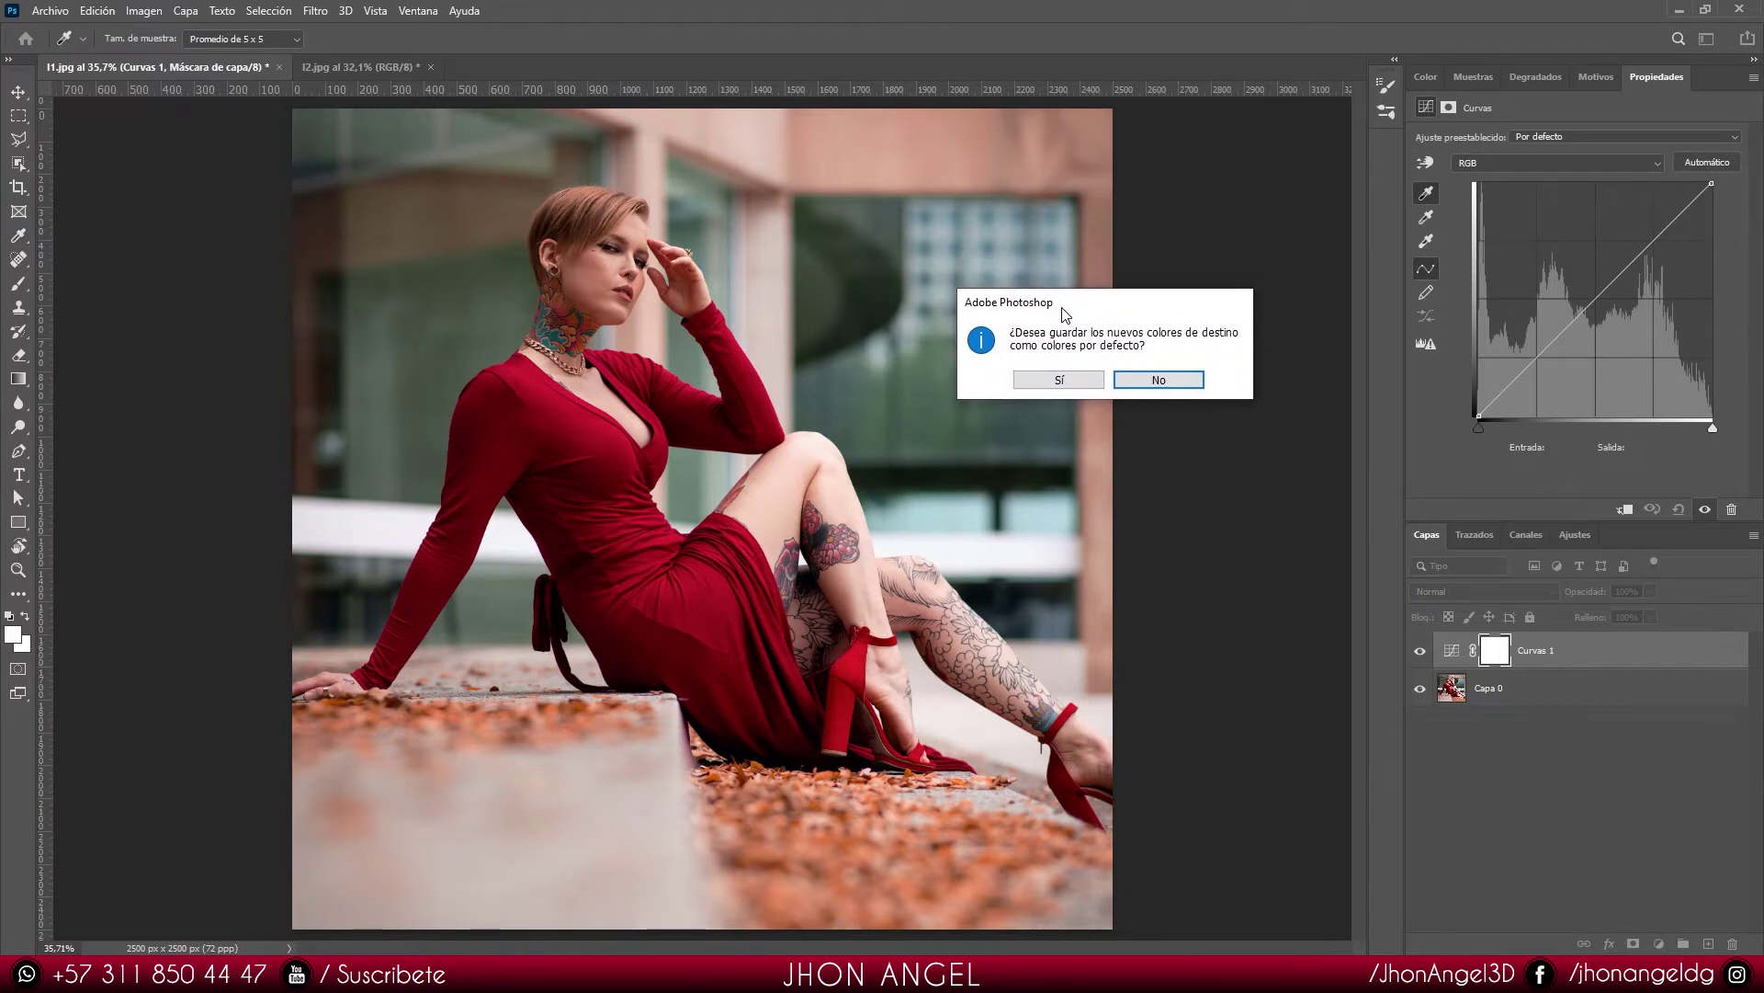
click(1063, 380)
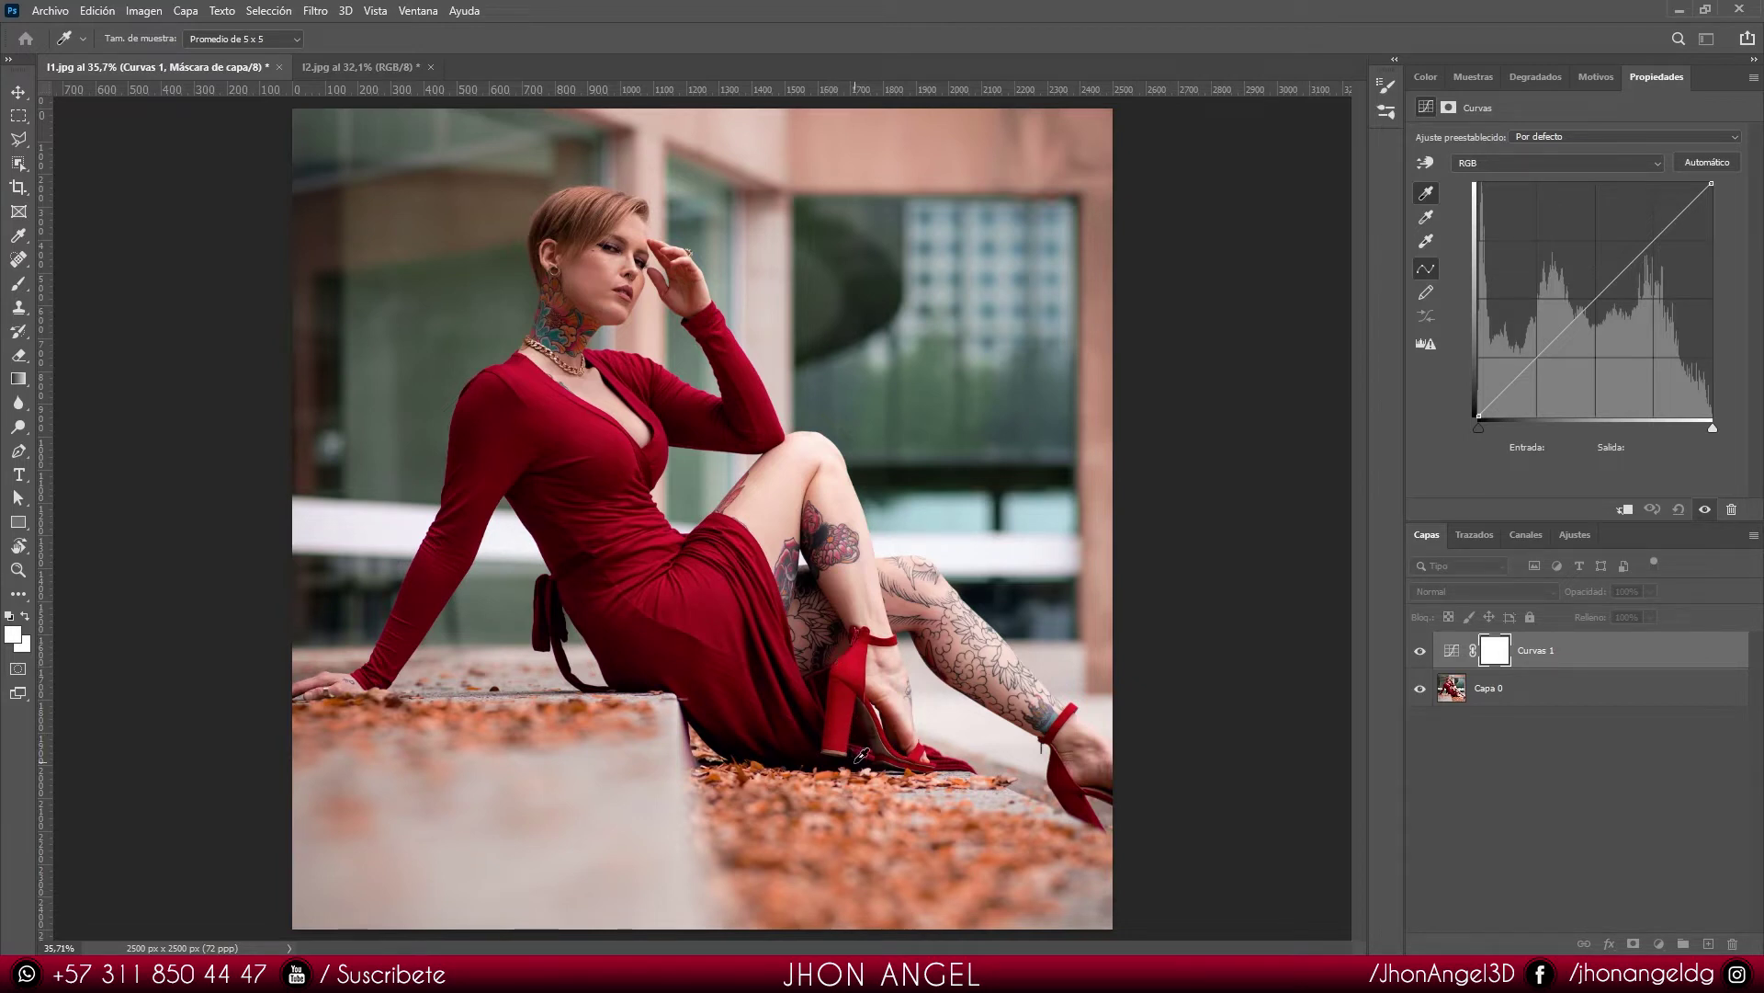
Step: Sample the photo's darkest area with the black-point eyedropper to tint its shadows purple
click(860, 753)
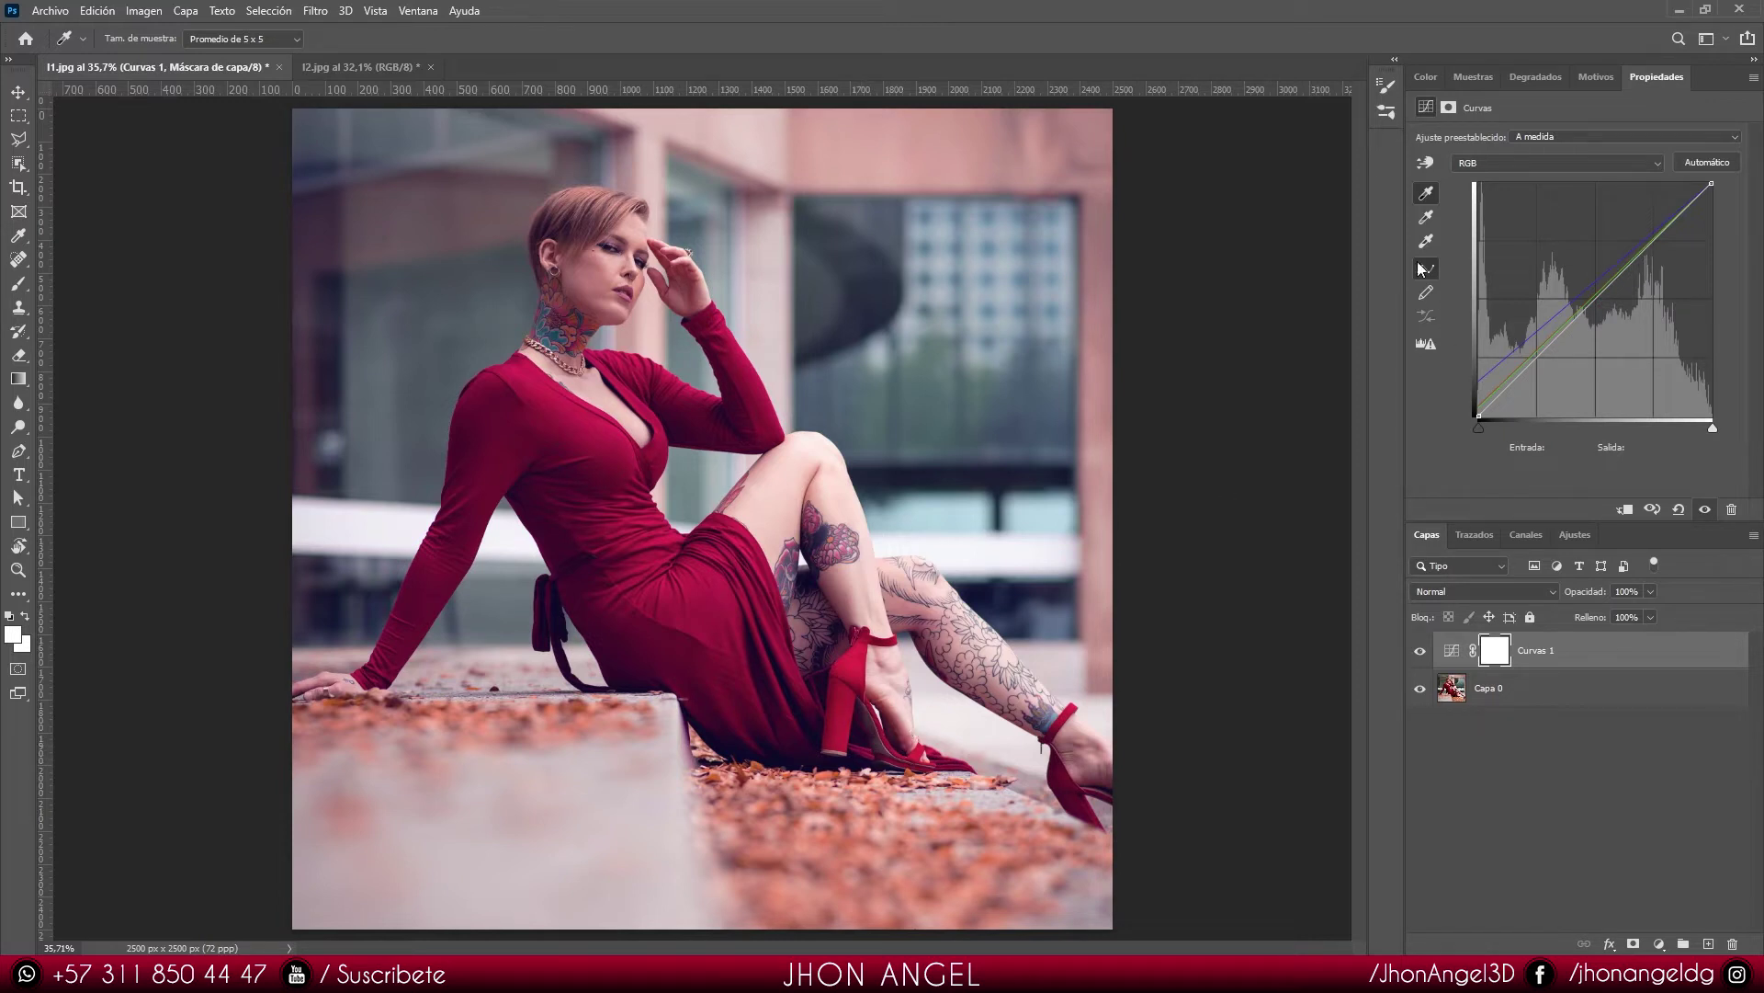
Step: Set the midtone target colour's hue to 235 (blue)
double_click(1427, 217)
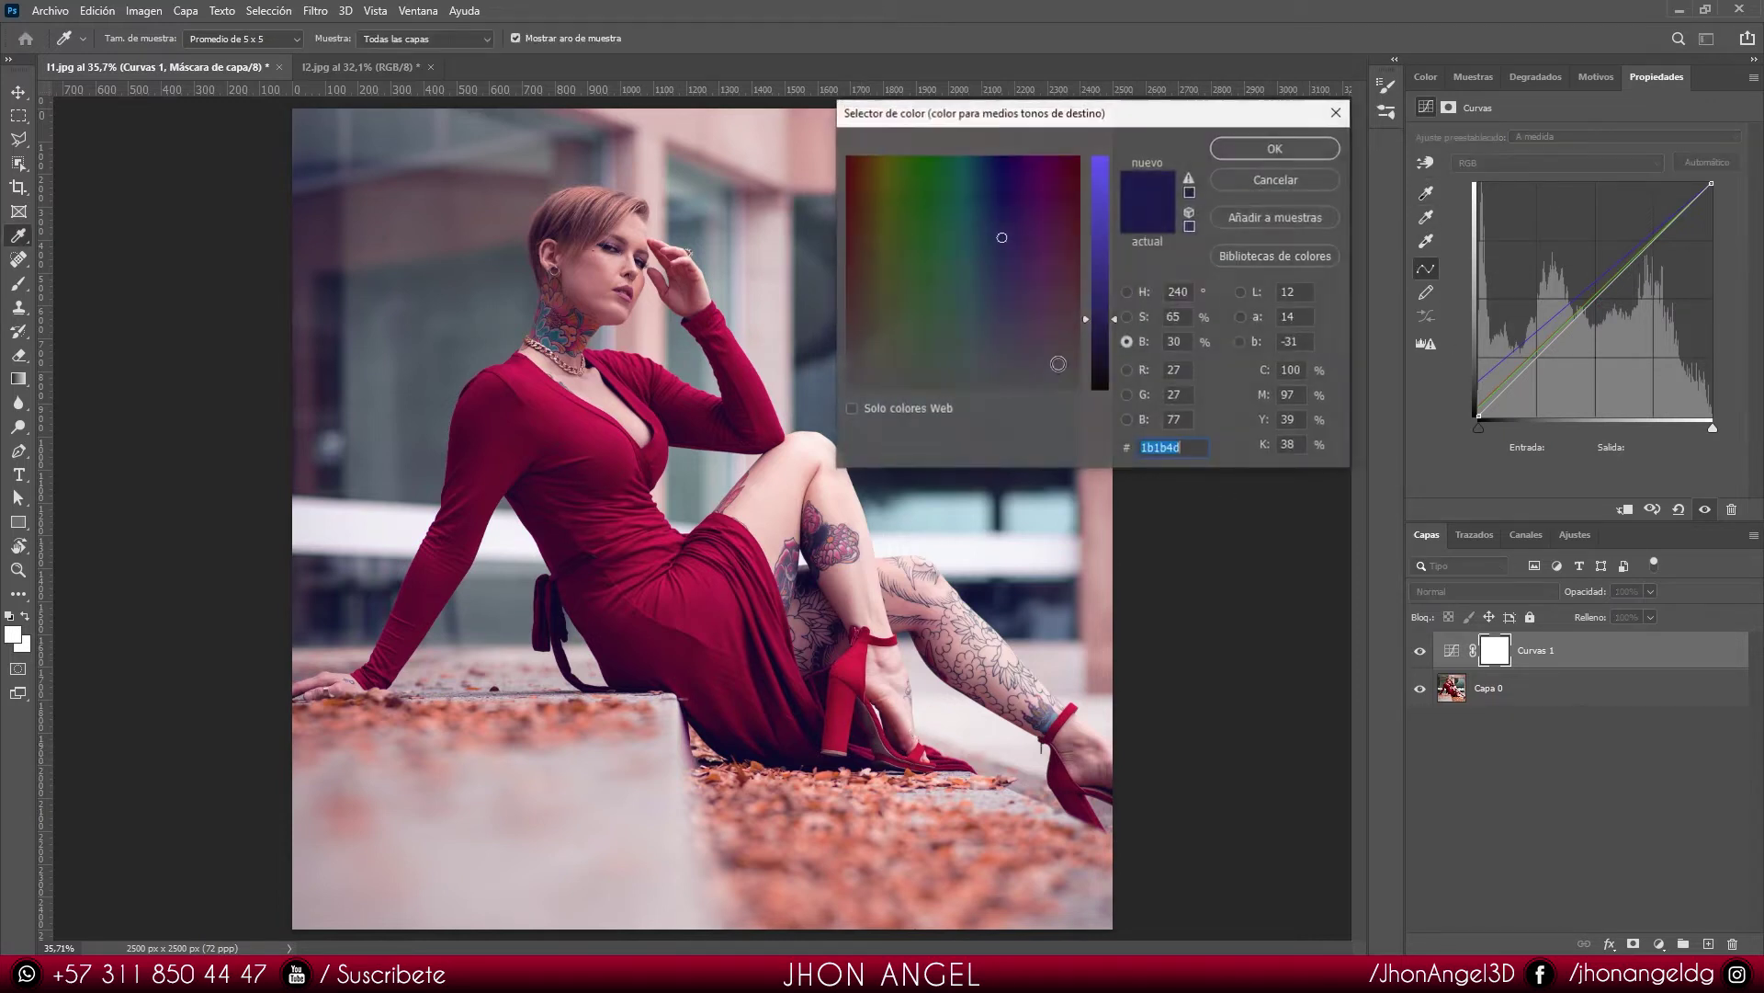
click(1127, 291)
drag(1100, 304, 1320, 242)
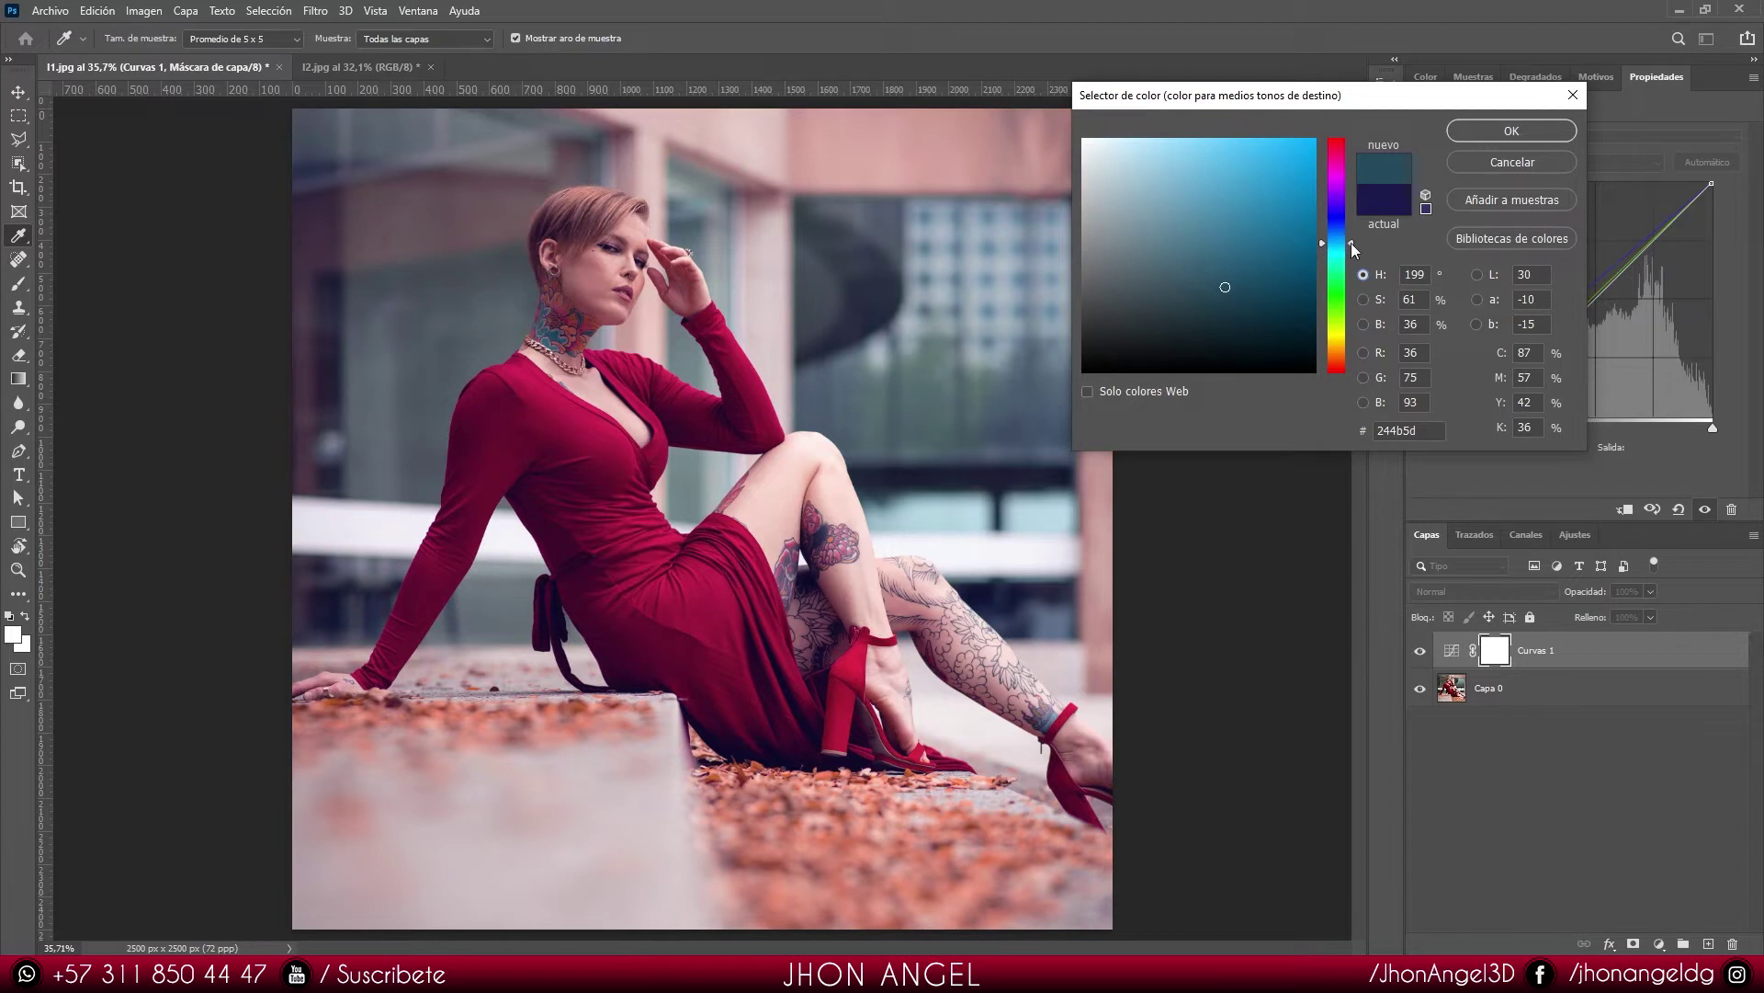
drag(1351, 242, 1353, 224)
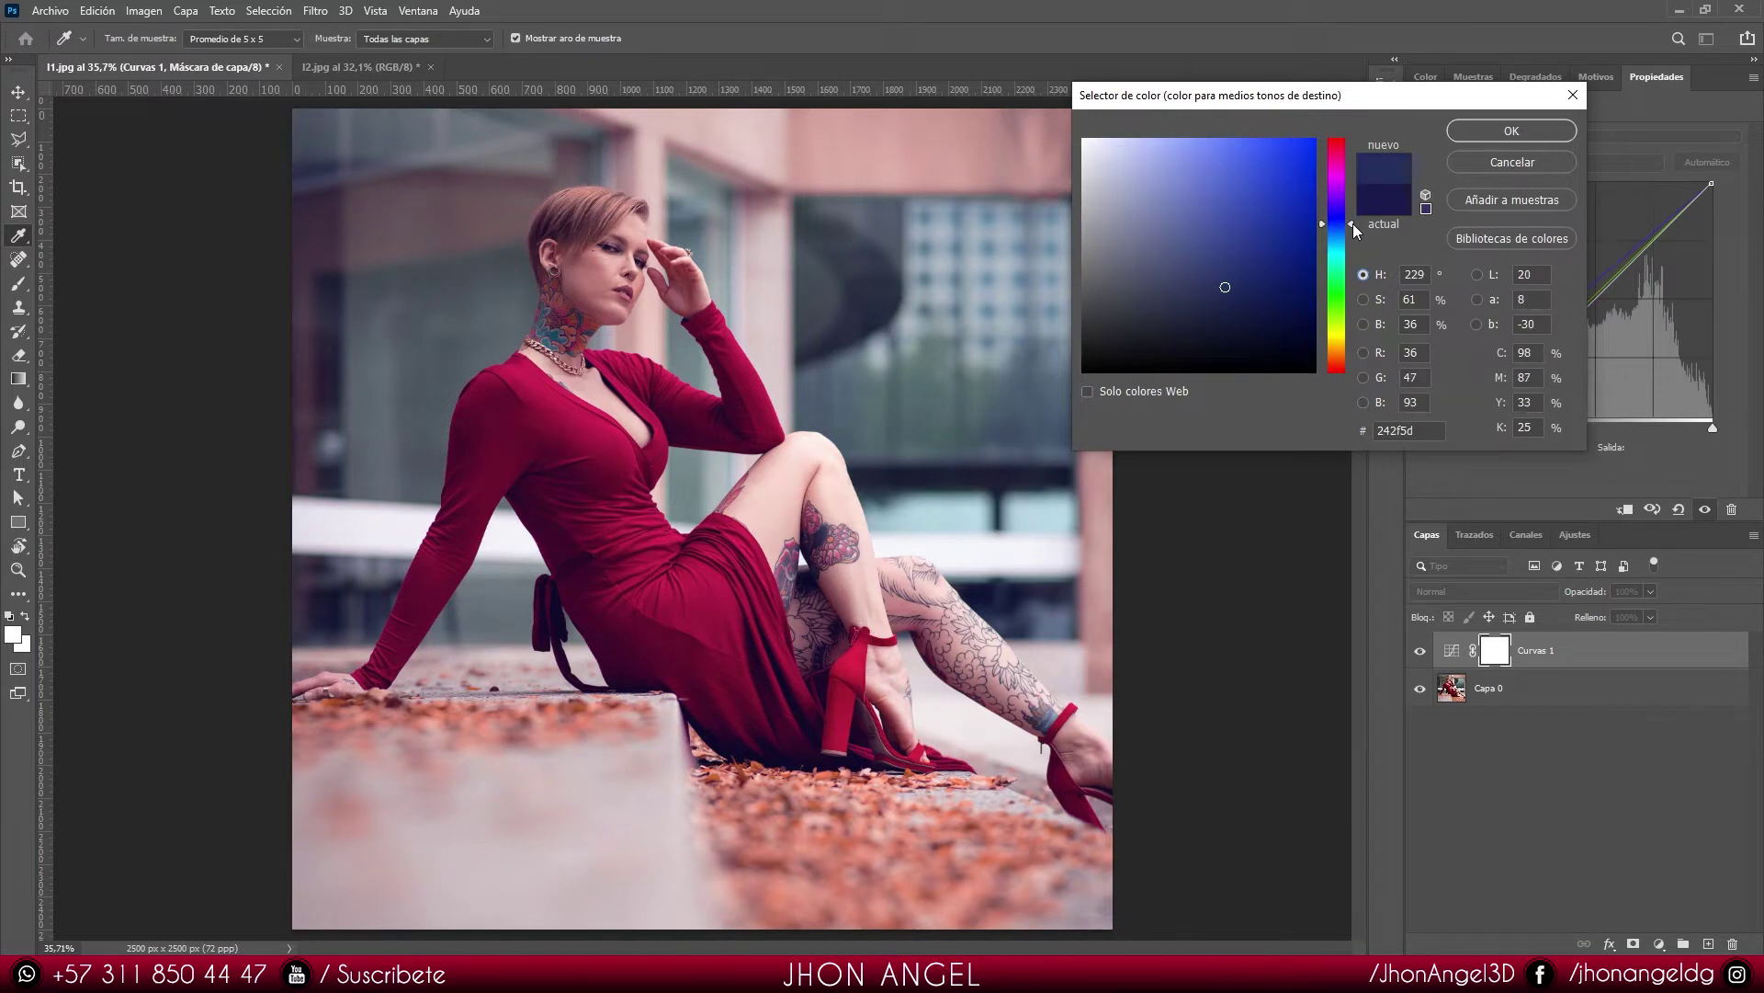
double_click(1415, 273)
text(235)
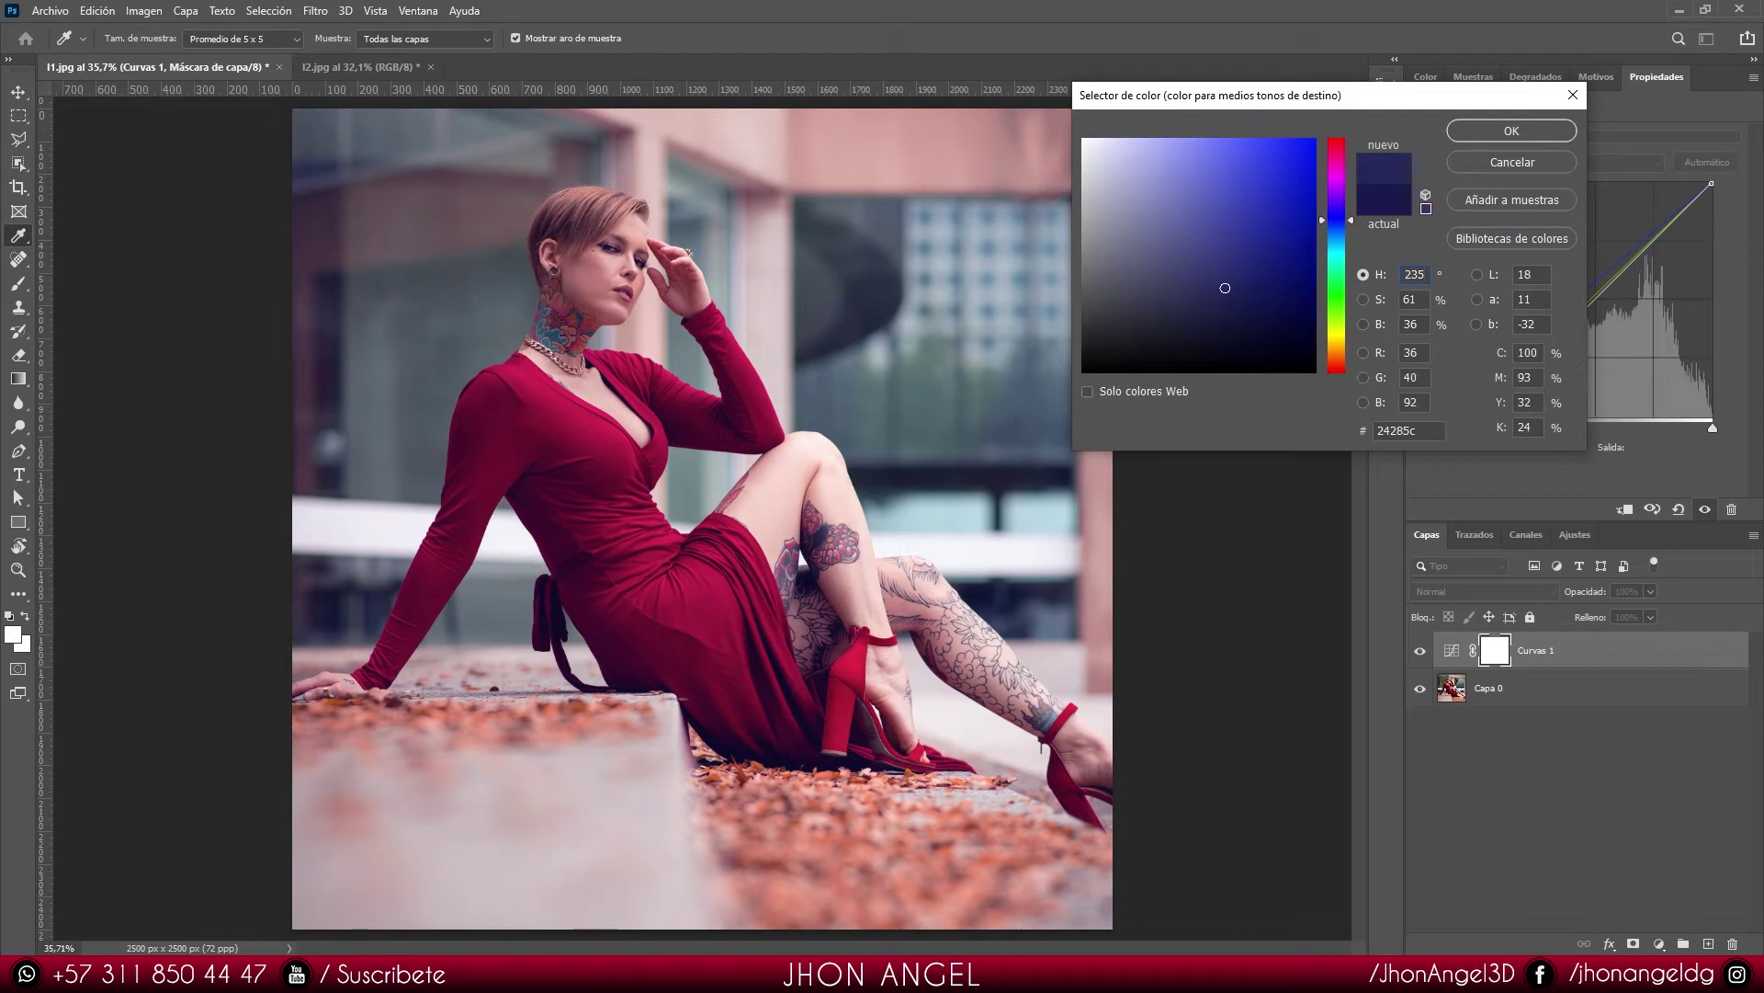
Step: Raise midtone saturation and brightness to navy 242a67, confirm, and decline saving as default
click(1363, 299)
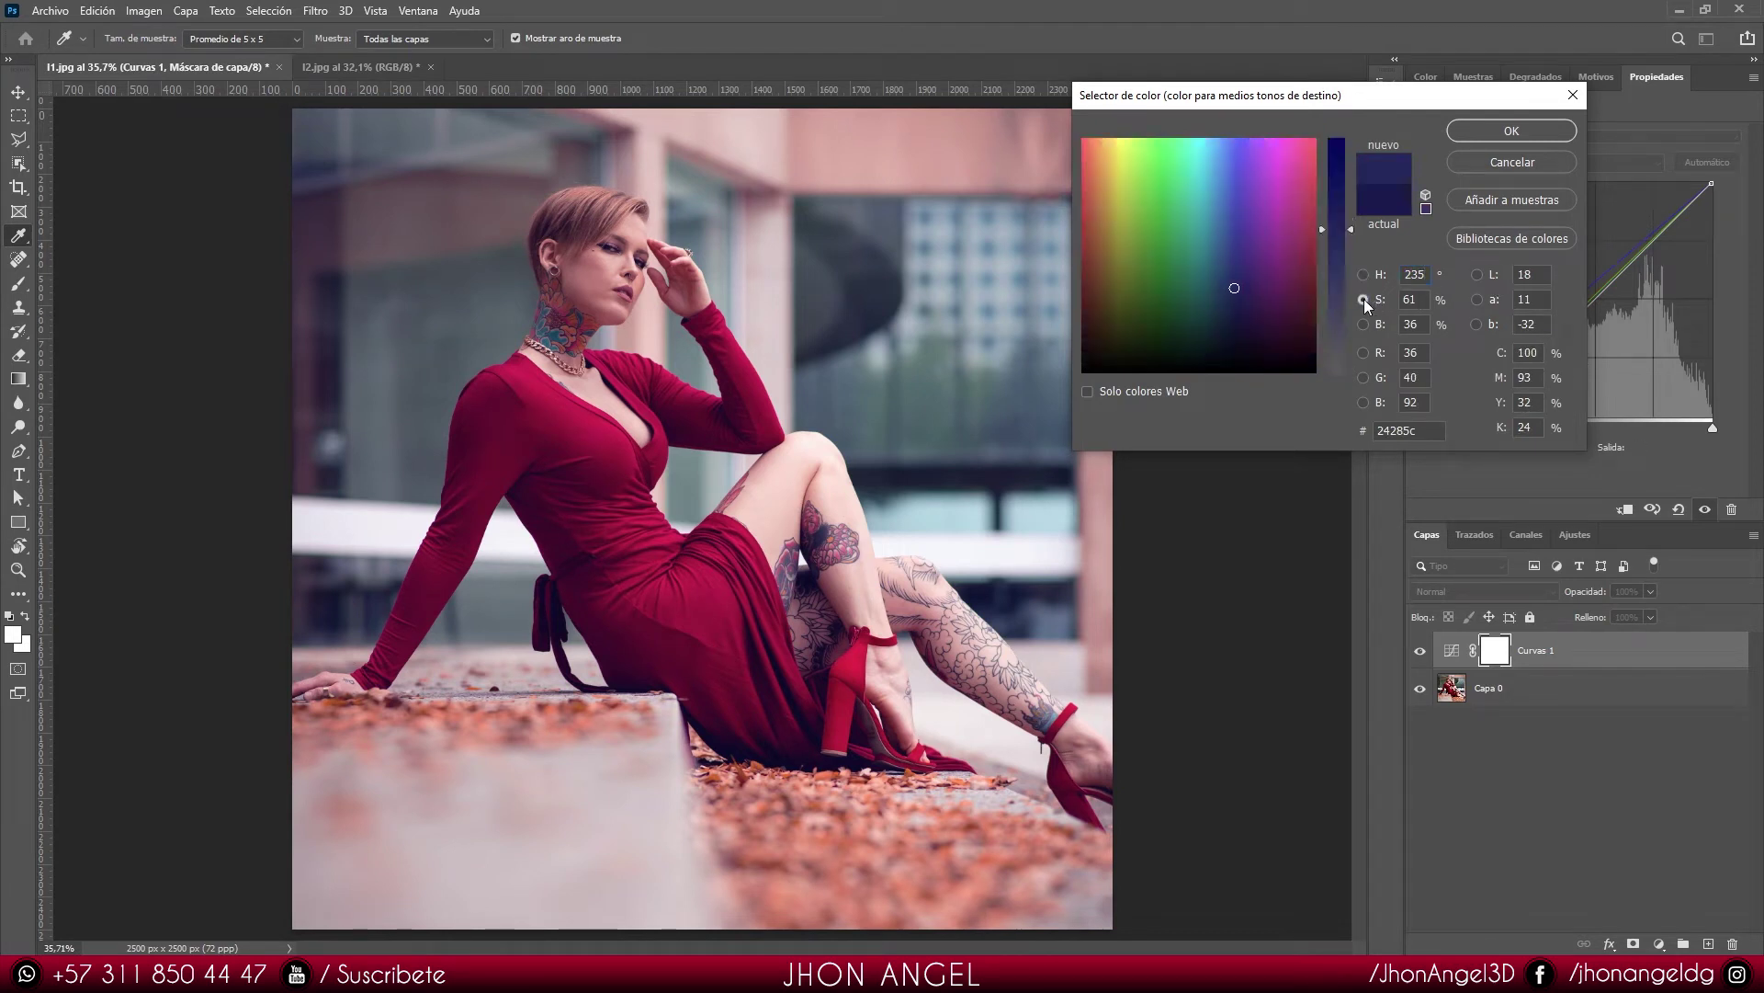
click(1351, 230)
click(1363, 324)
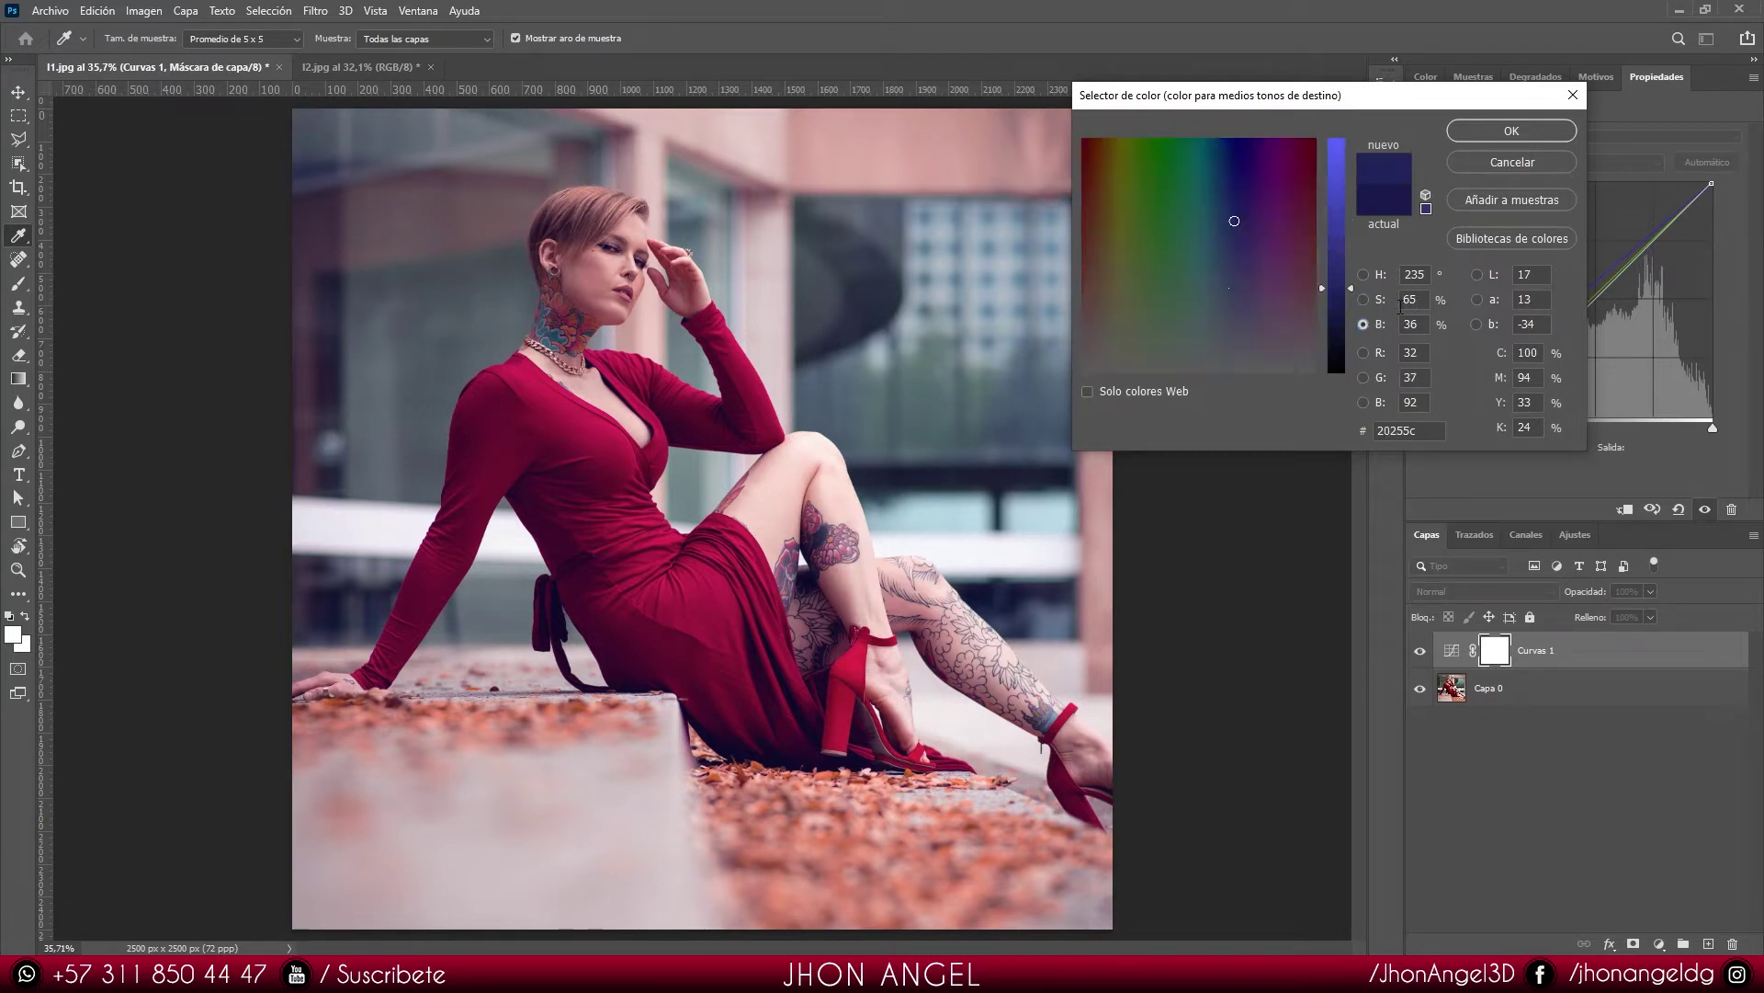
drag(1350, 289, 1349, 274)
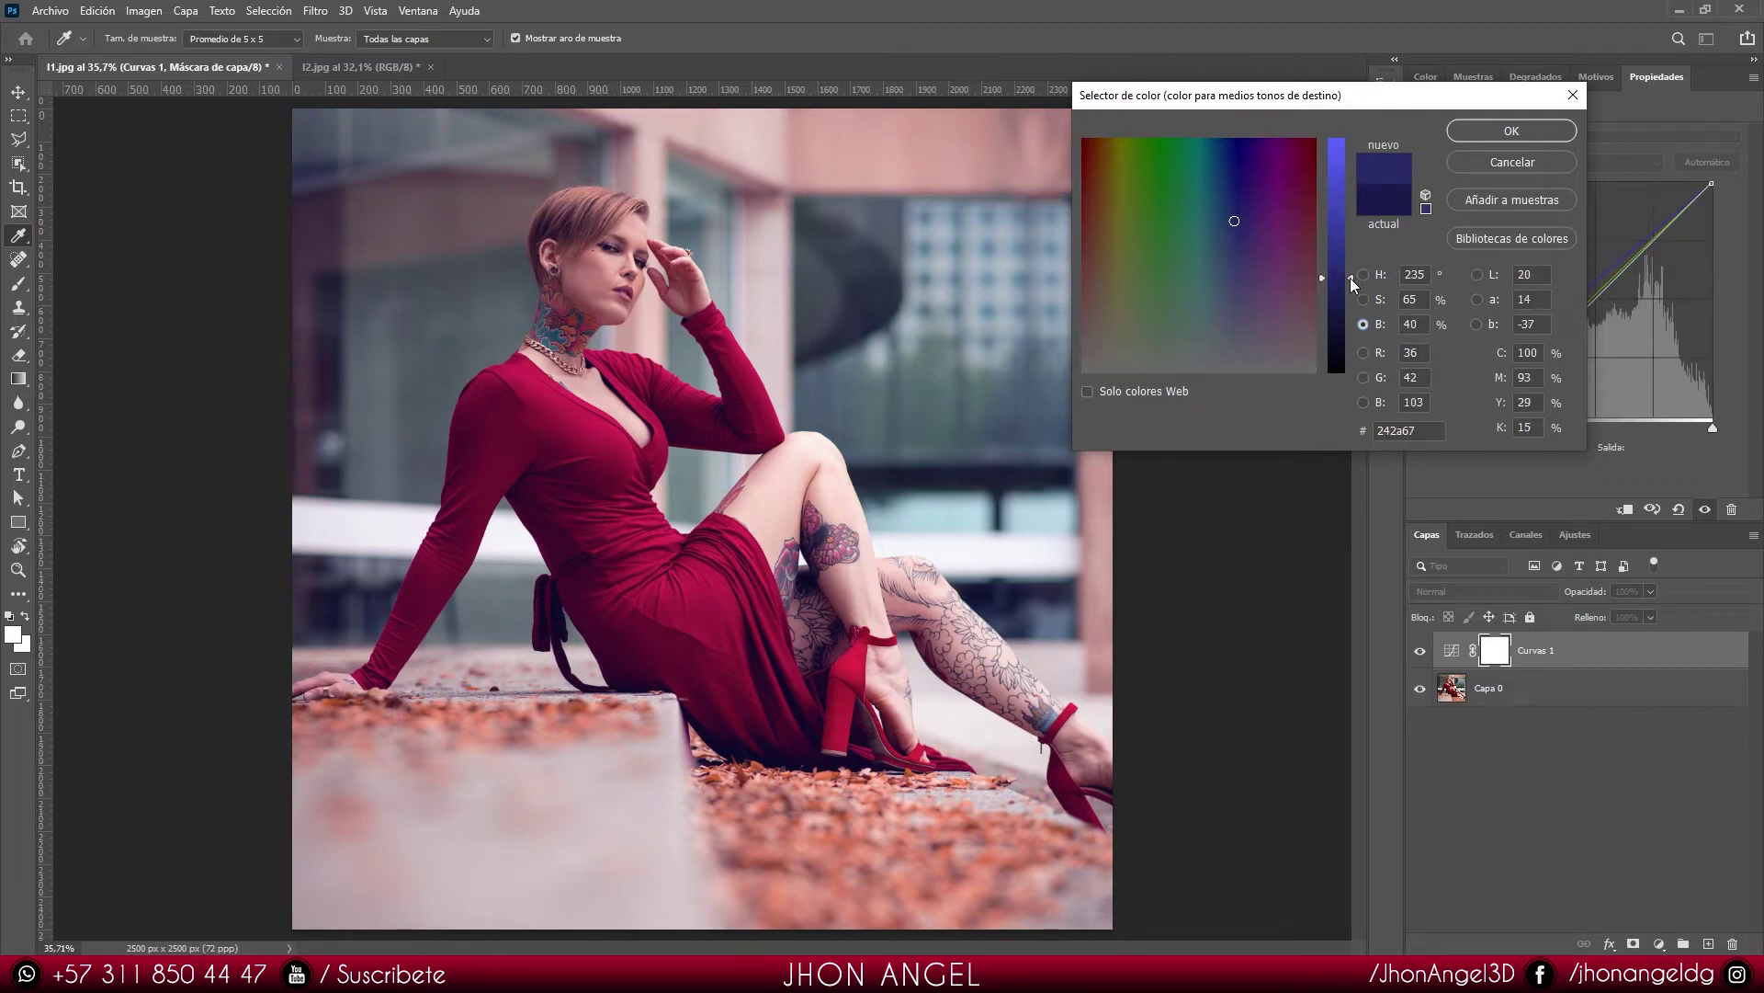
click(1465, 132)
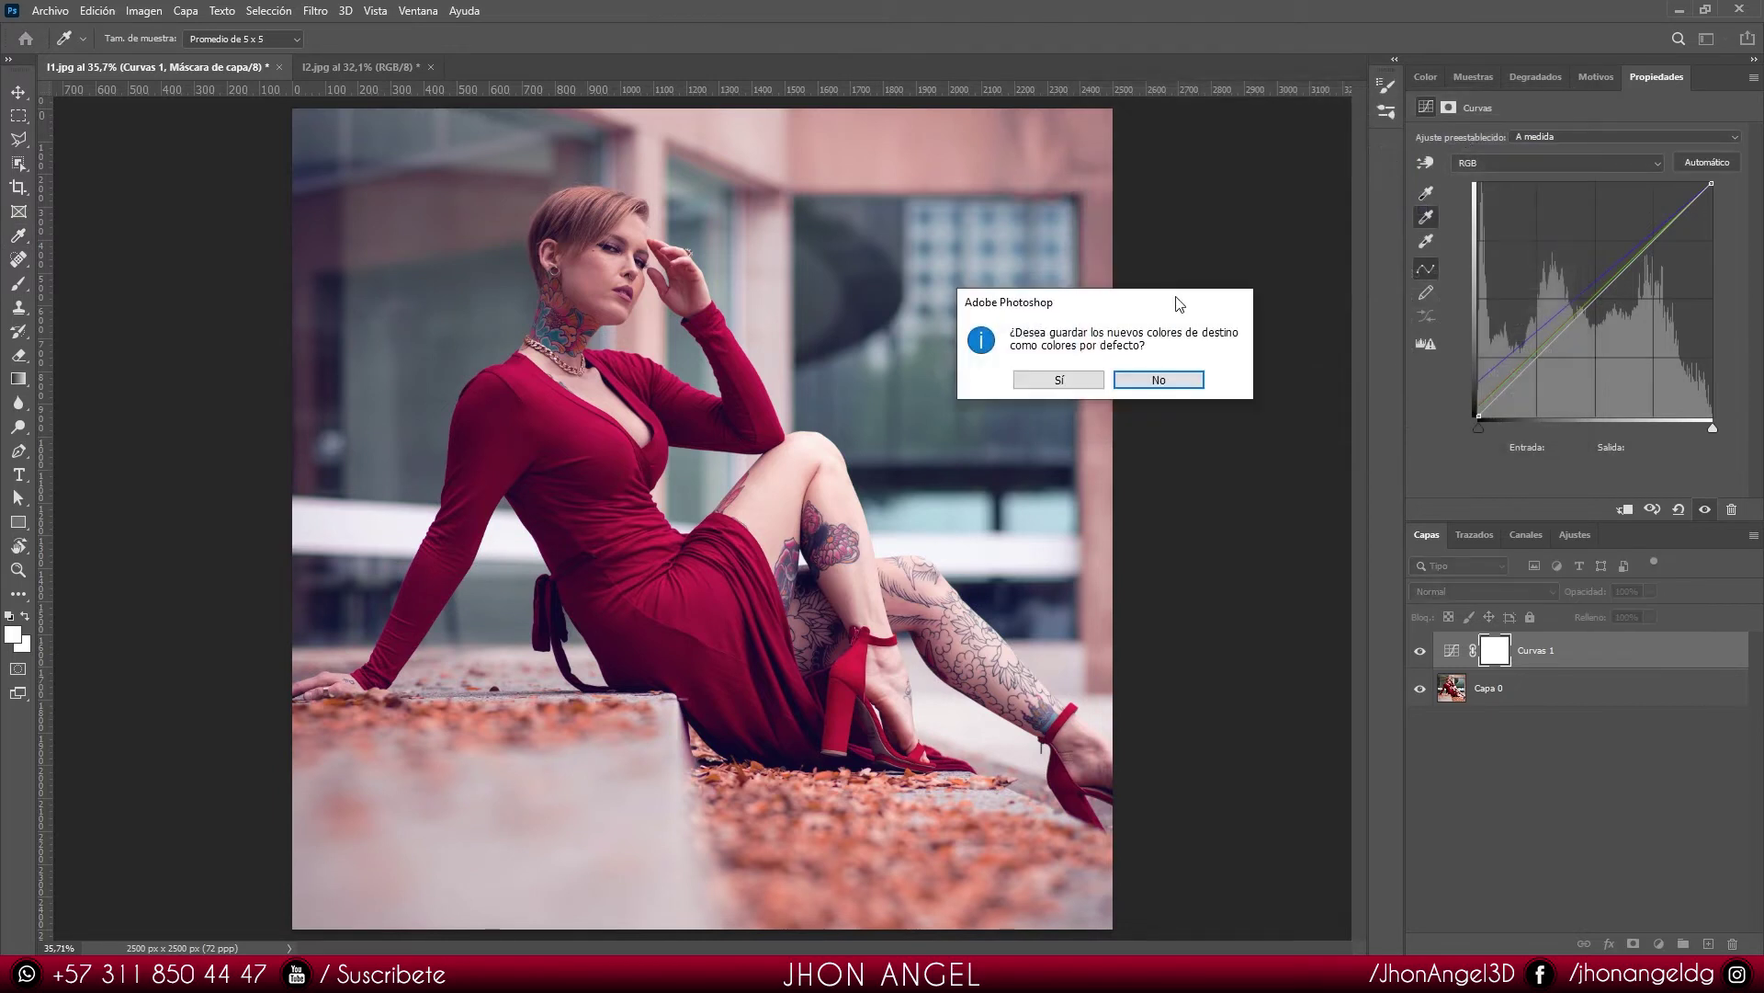
click(1058, 379)
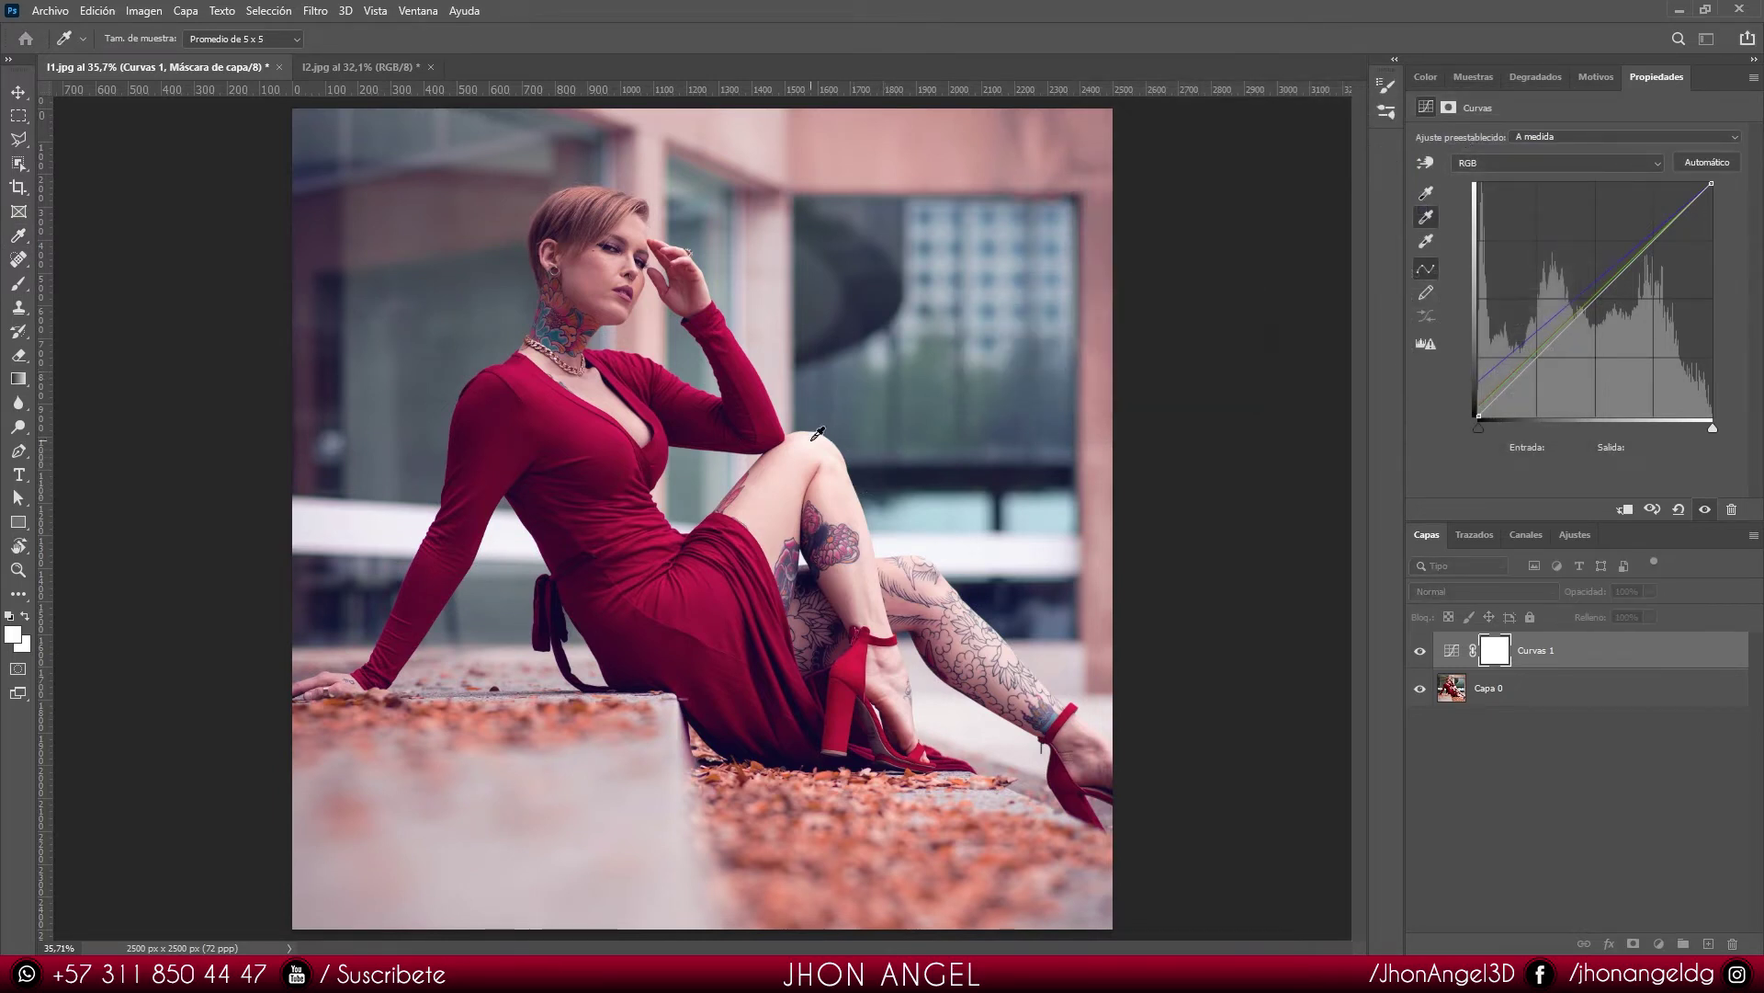
Step: Compare Curves 1 on and off, then sample a neutral midtone for a cool purple-blue cast
click(1419, 653)
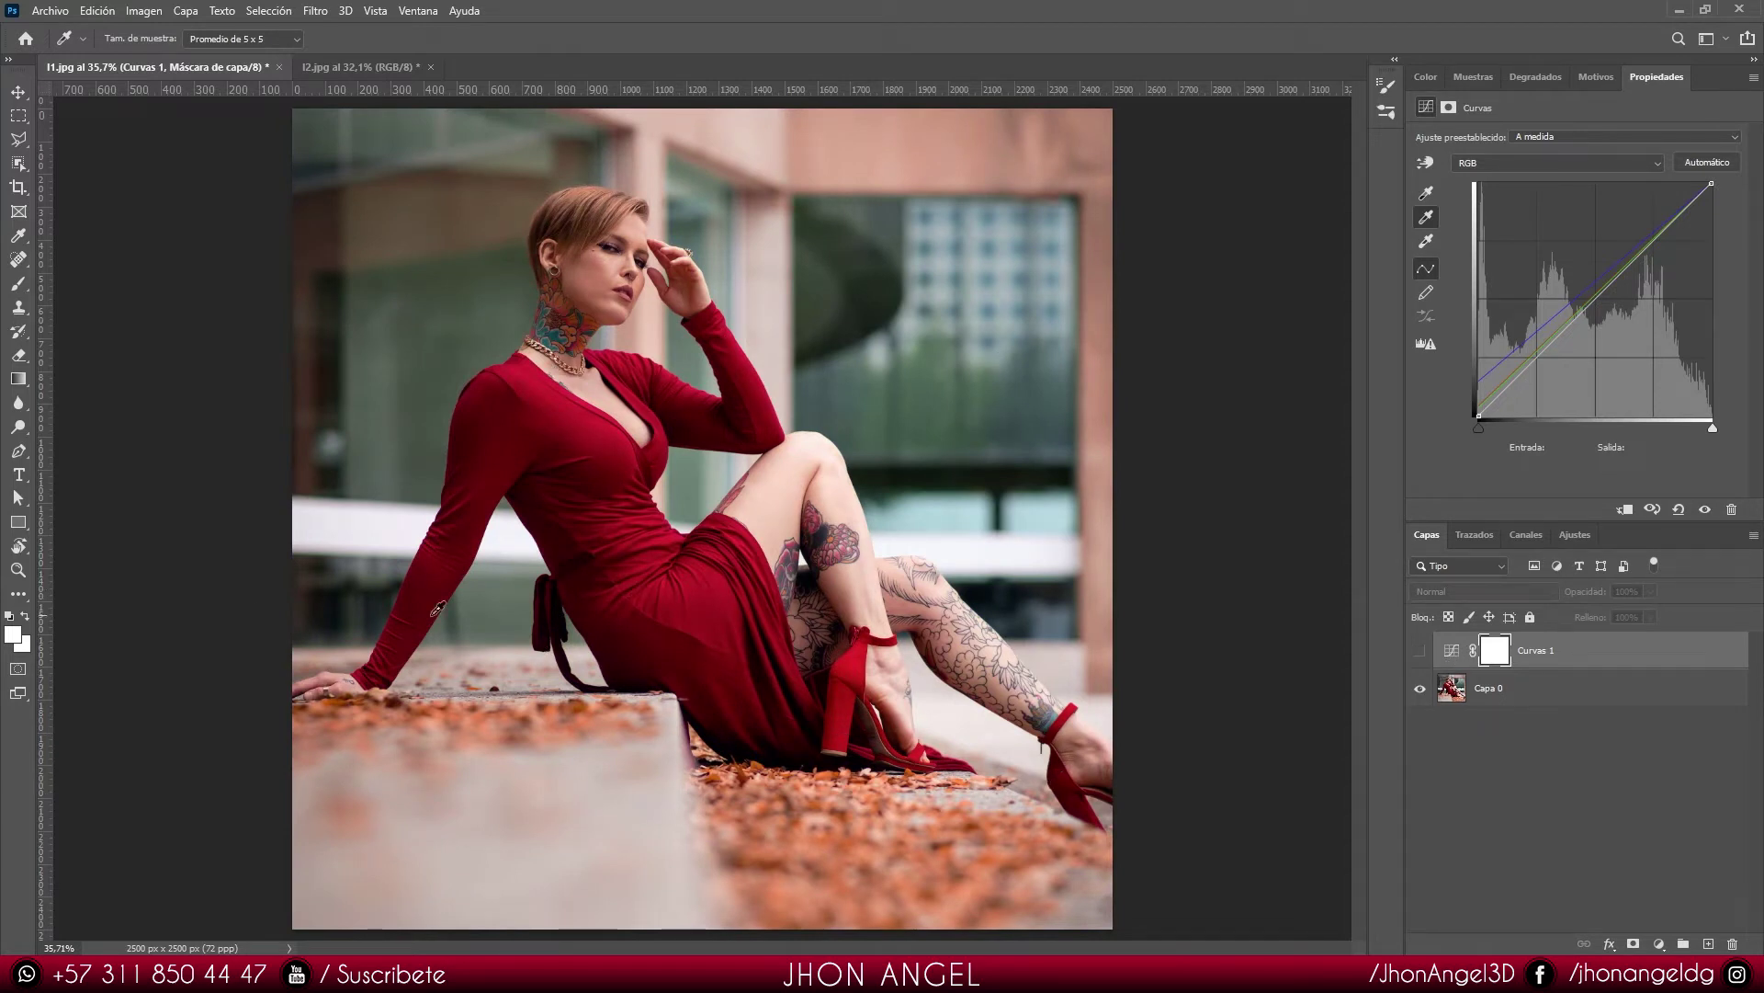
click(1420, 651)
click(393, 528)
click(368, 561)
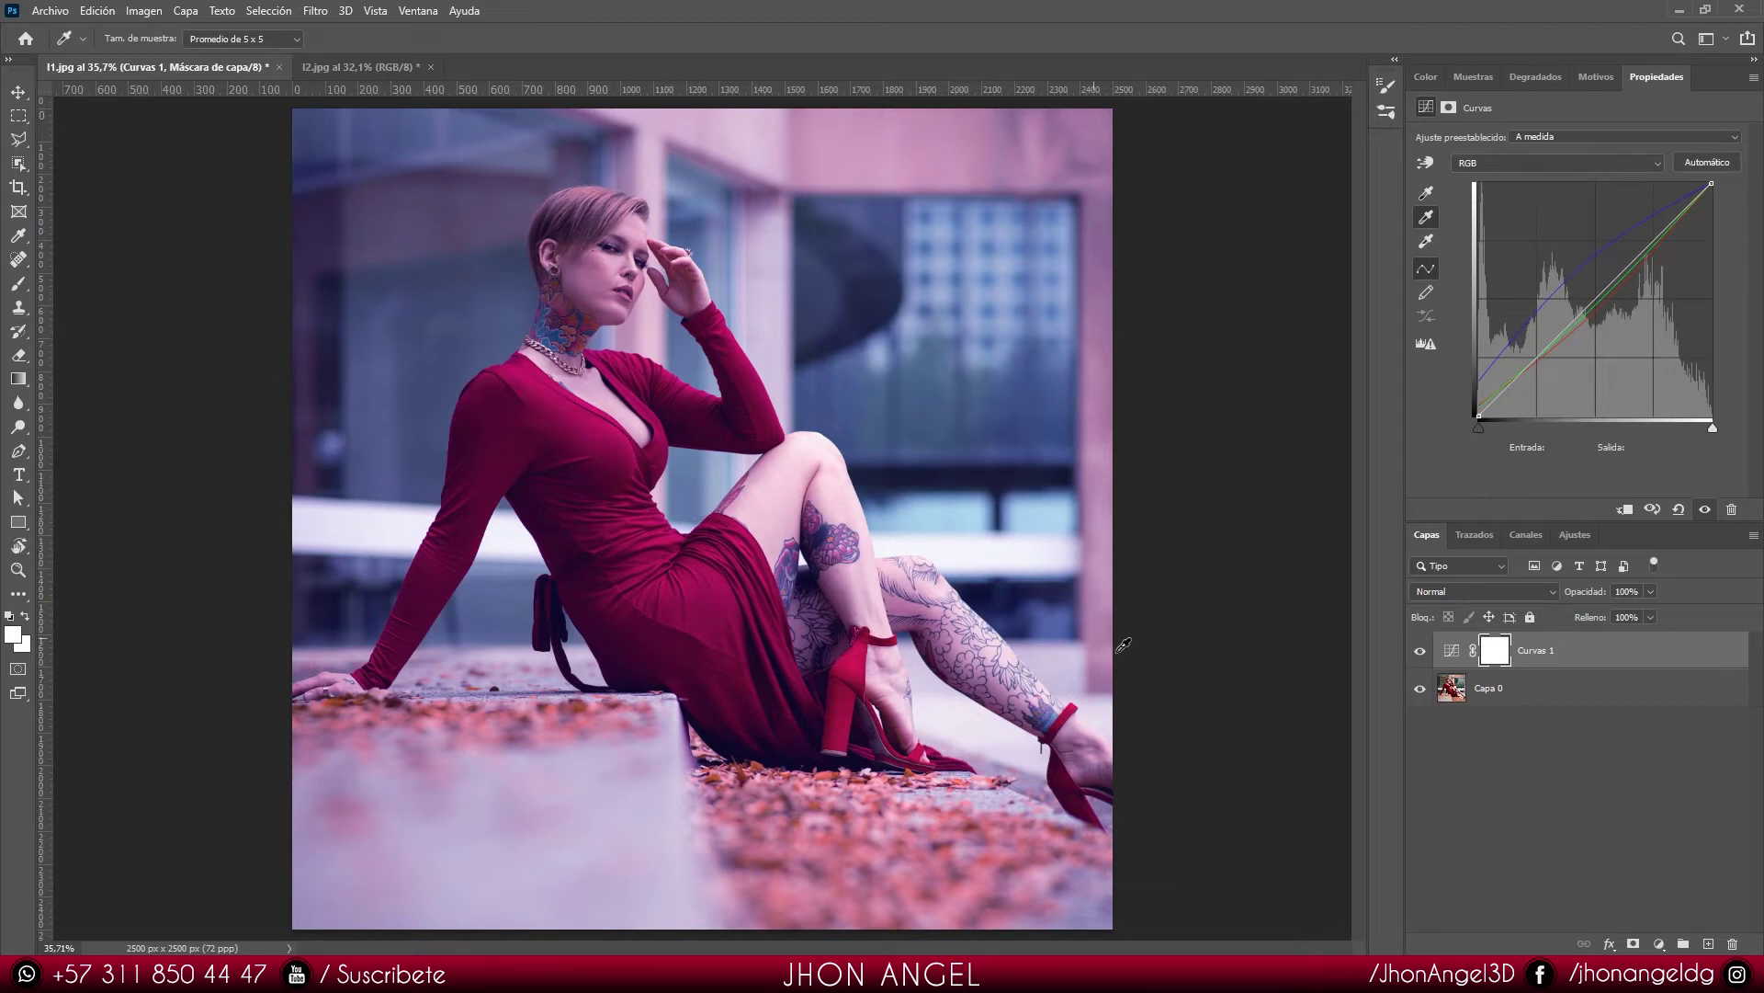
Step: Open the highlight target colour and try several pale blue and near-white options
double_click(1430, 244)
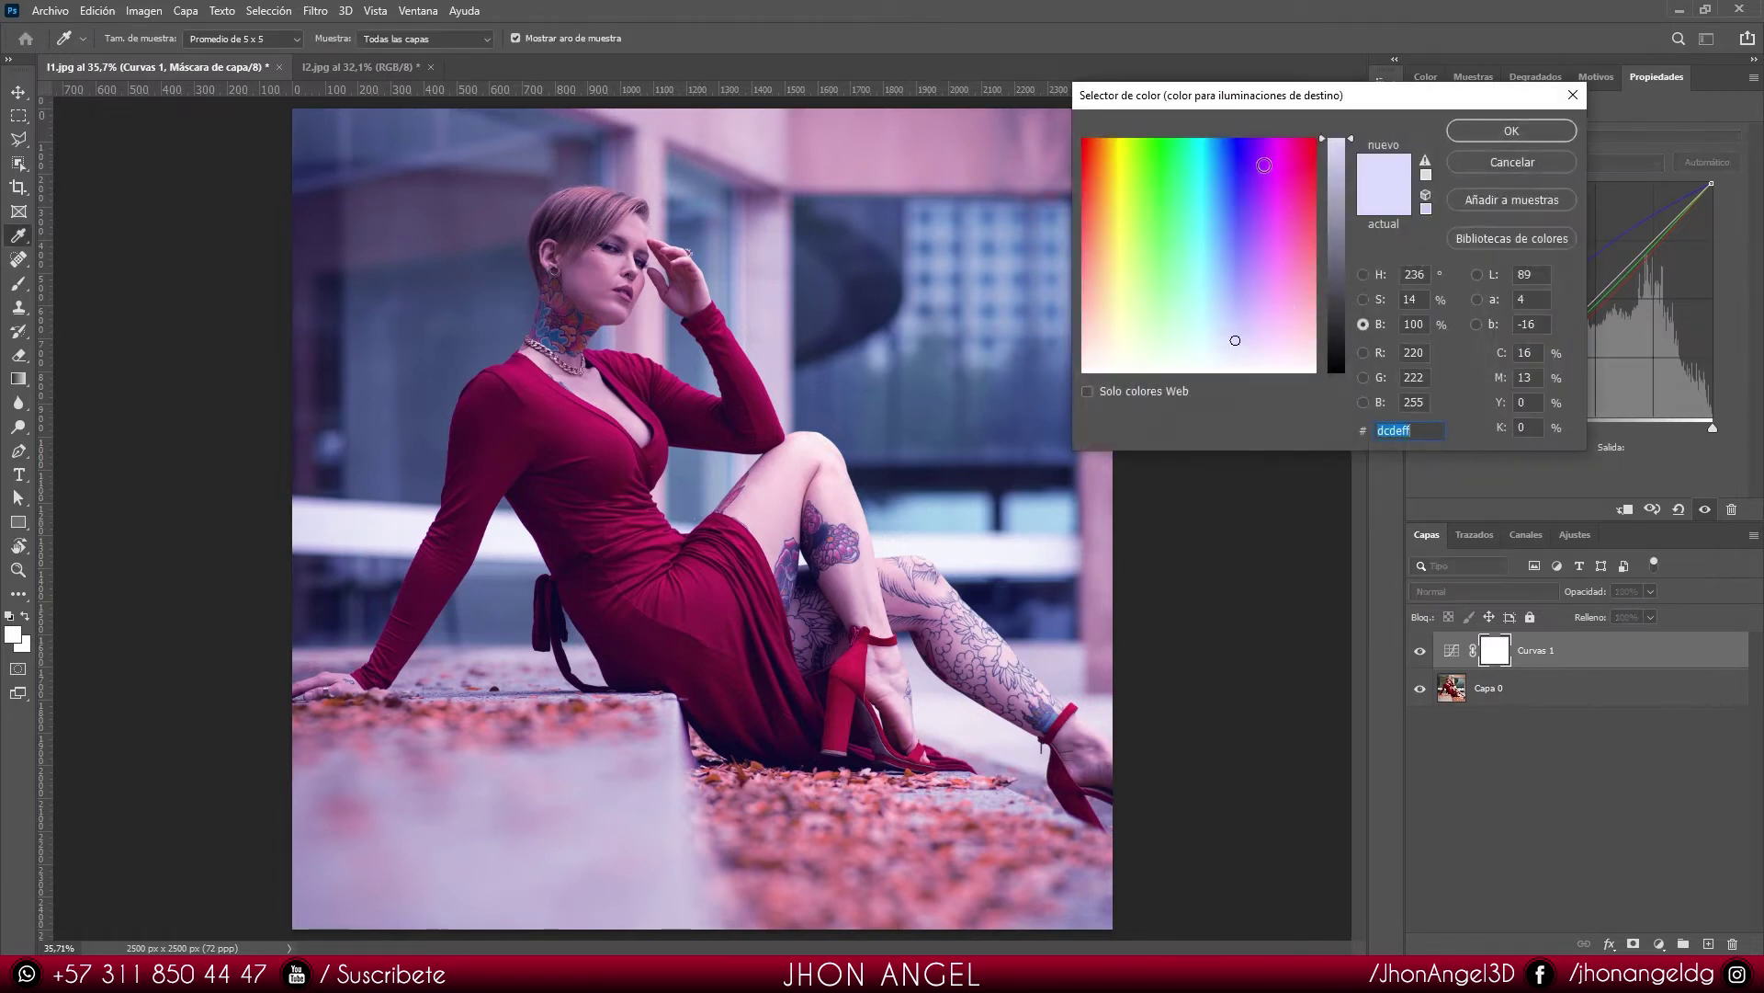
click(1363, 274)
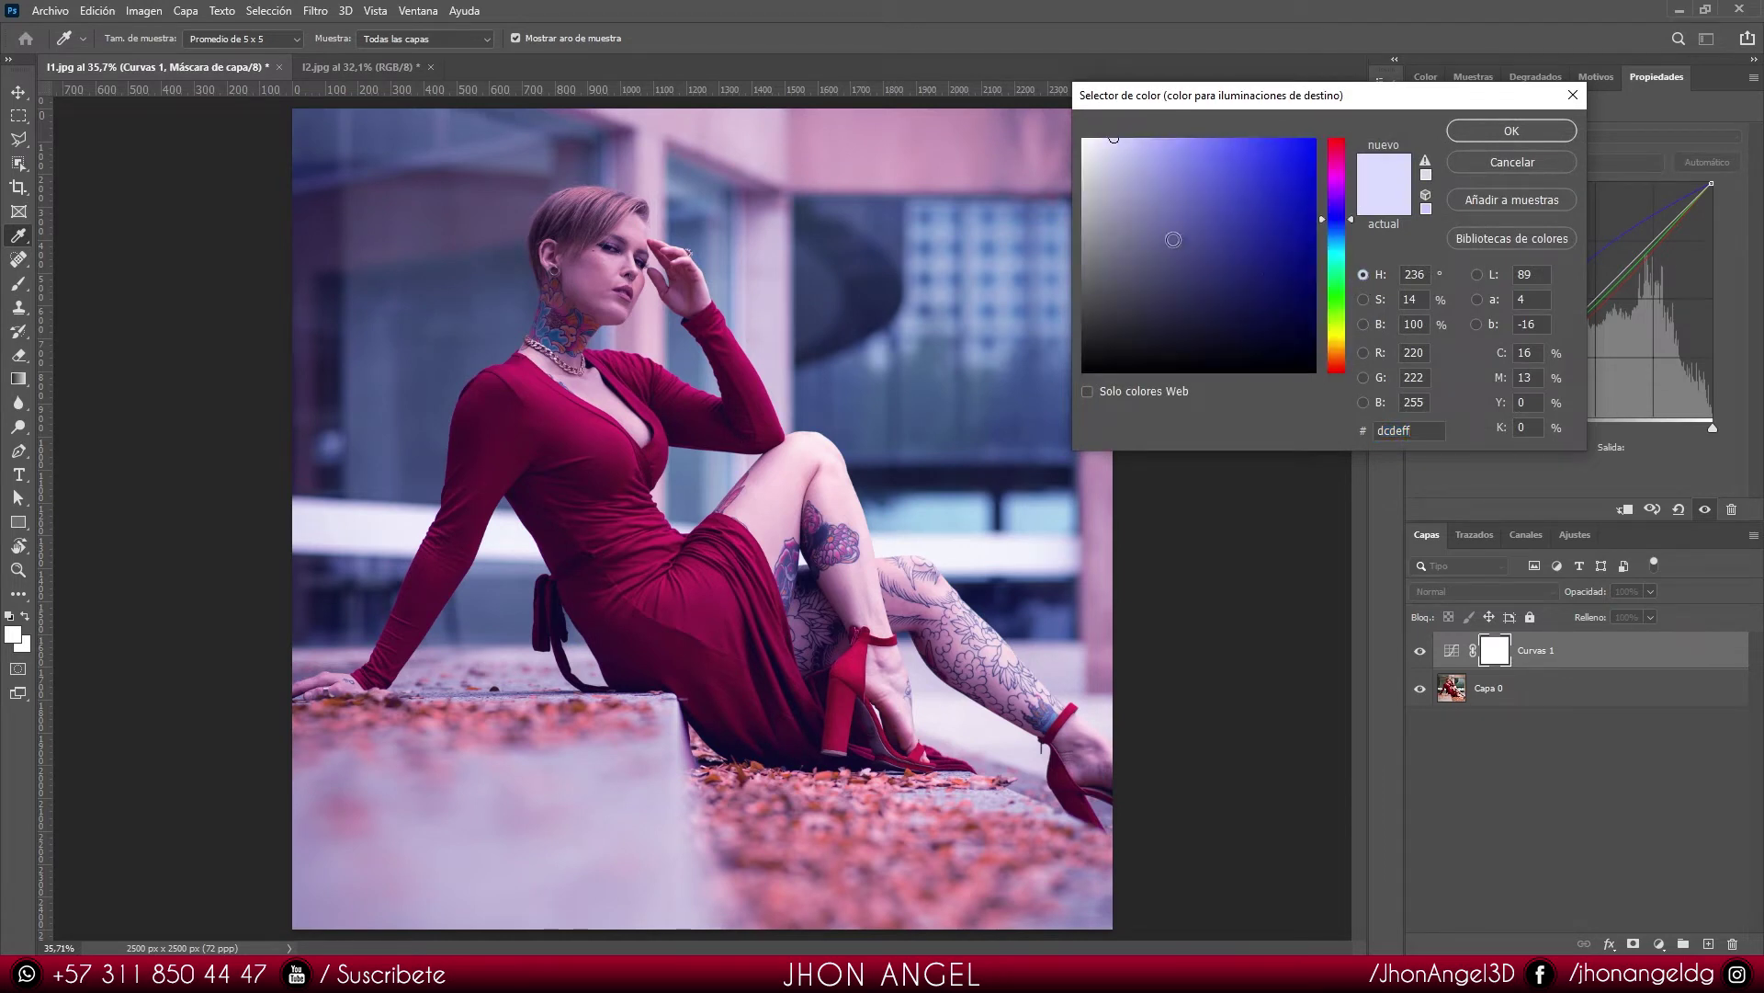
mouse_move(1179, 106)
mouse_down()
mouse_move(1191, 211)
mouse_move(1189, 177)
mouse_move(1107, 80)
mouse_up()
click(1051, 103)
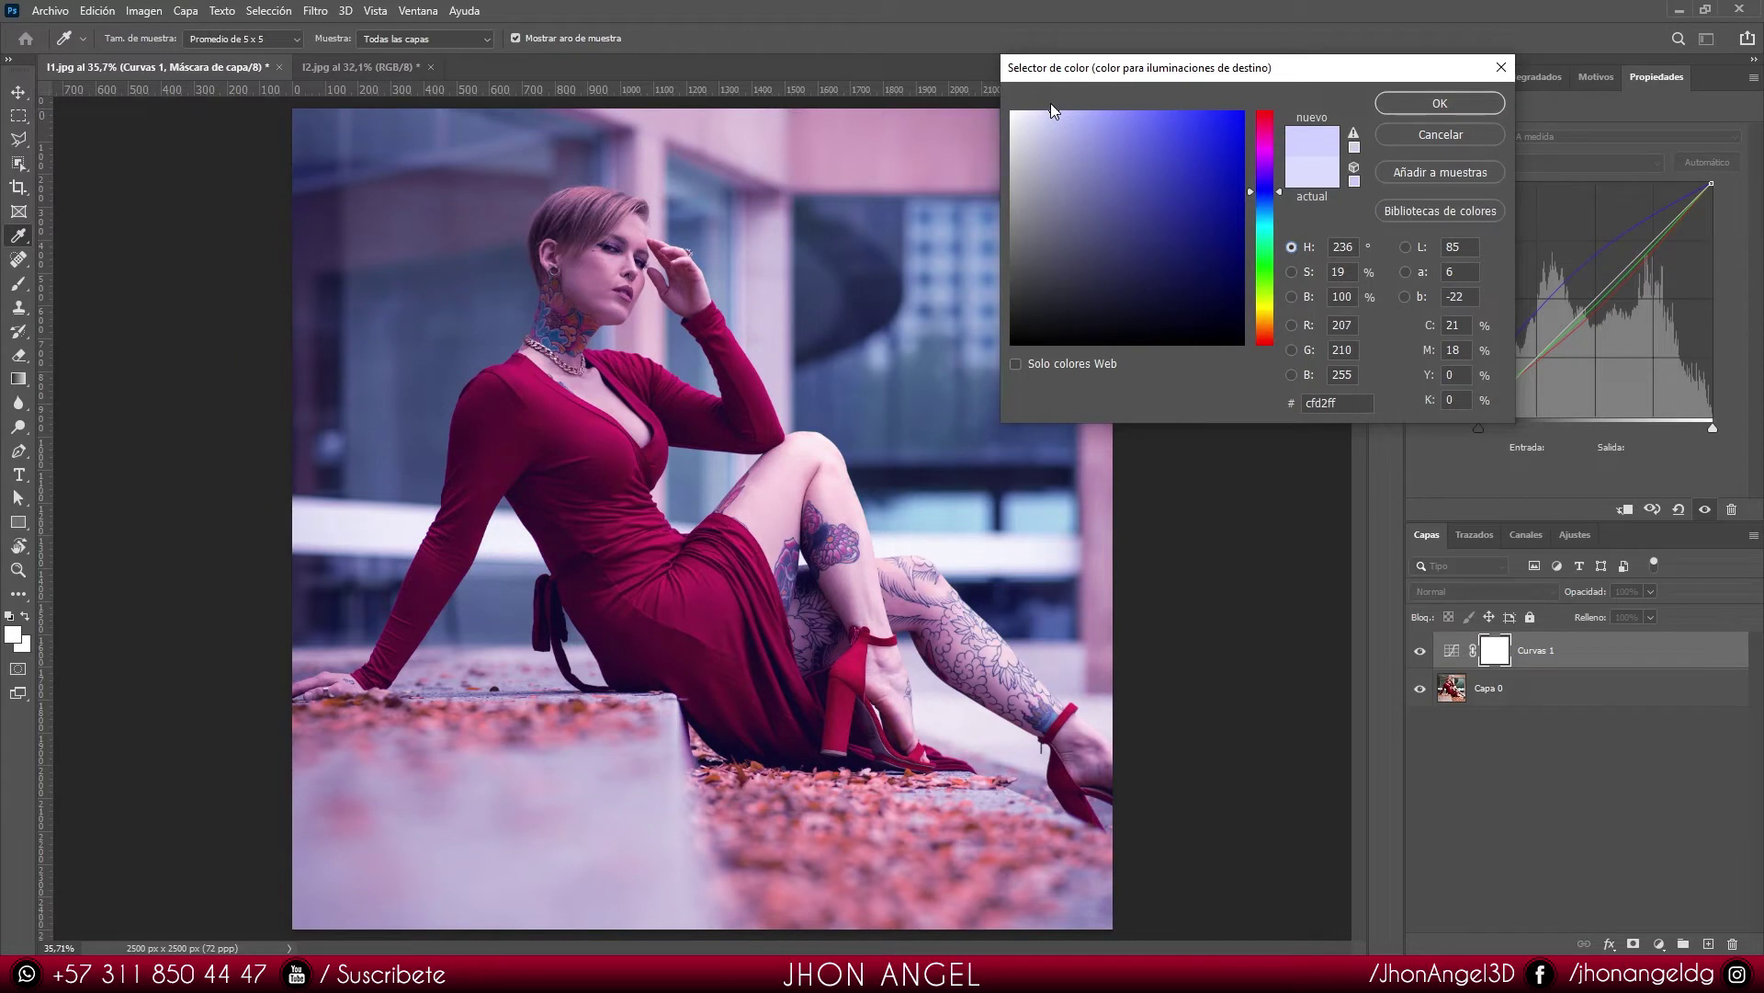
click(1034, 108)
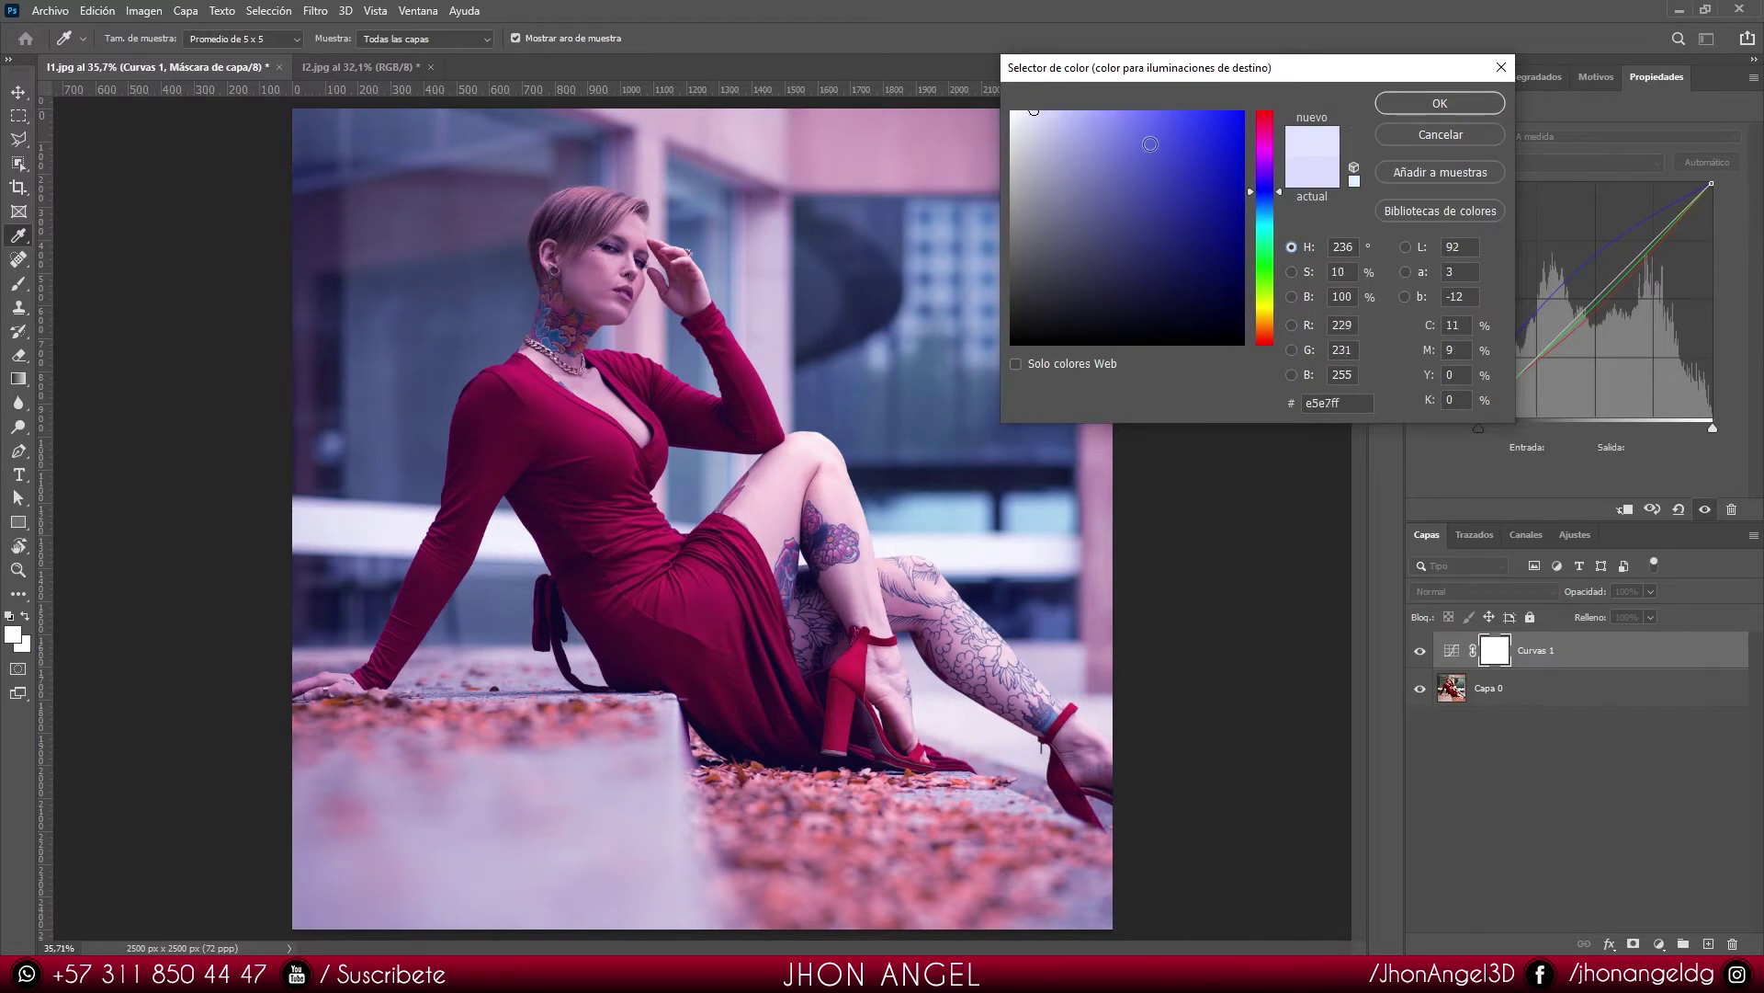
click(1264, 111)
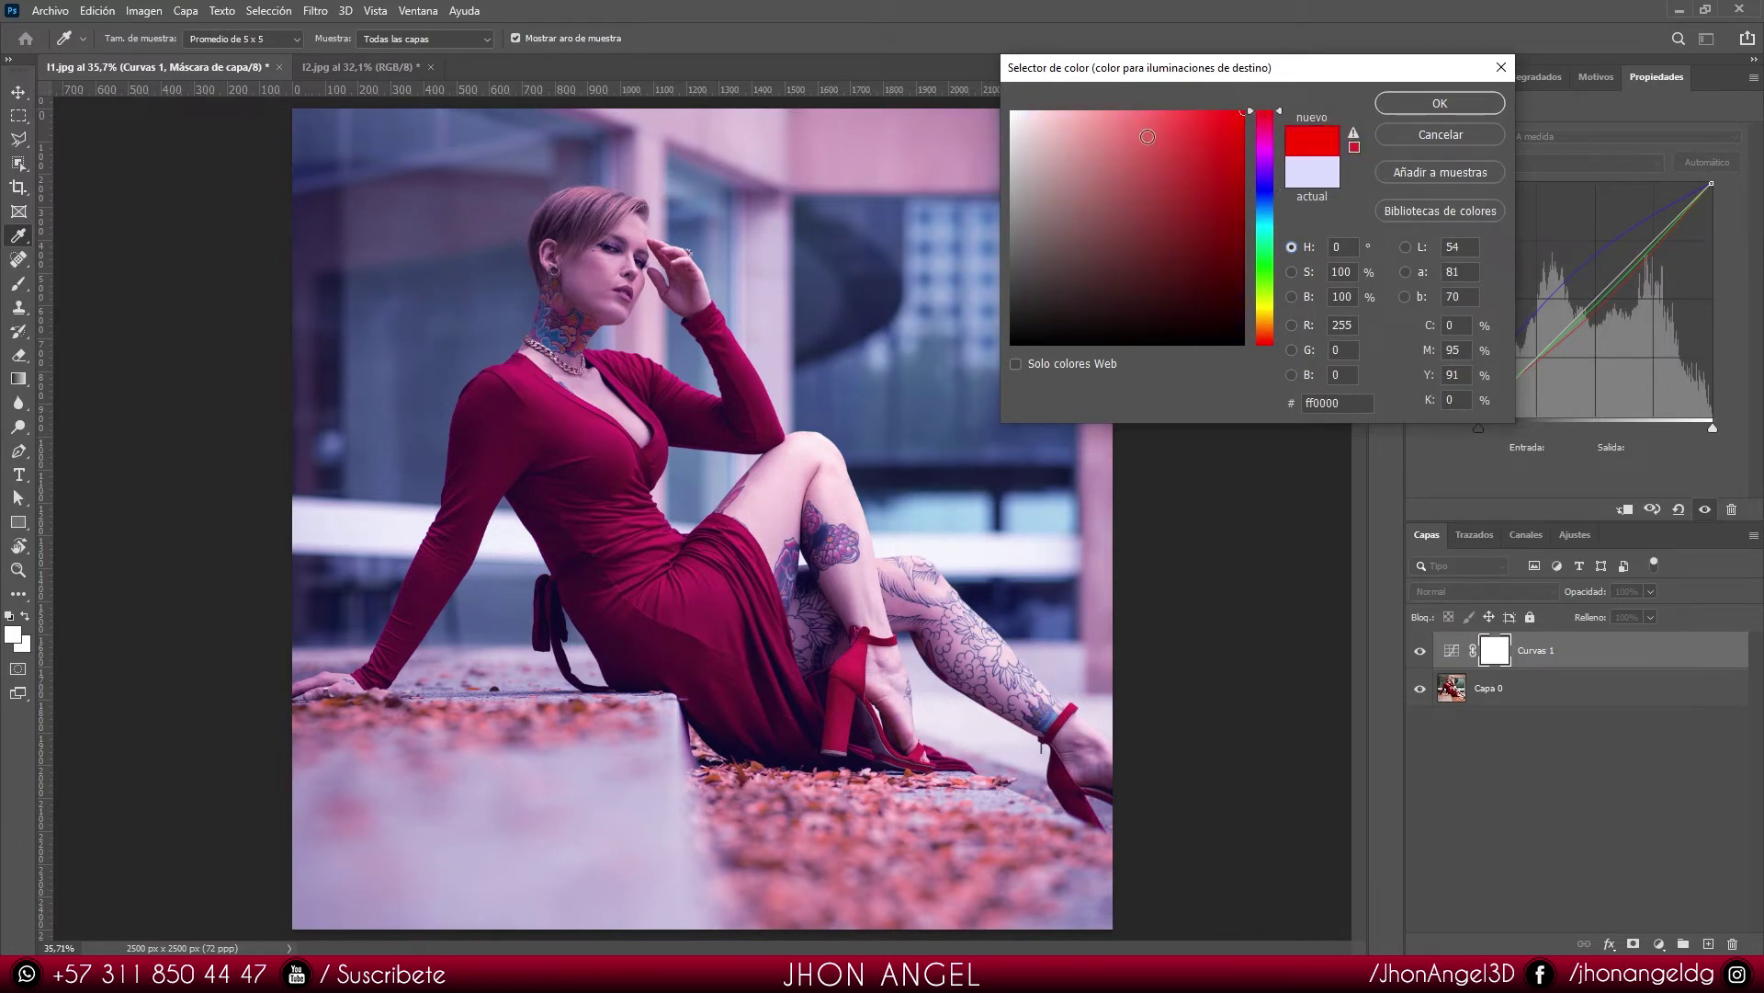
click(1019, 109)
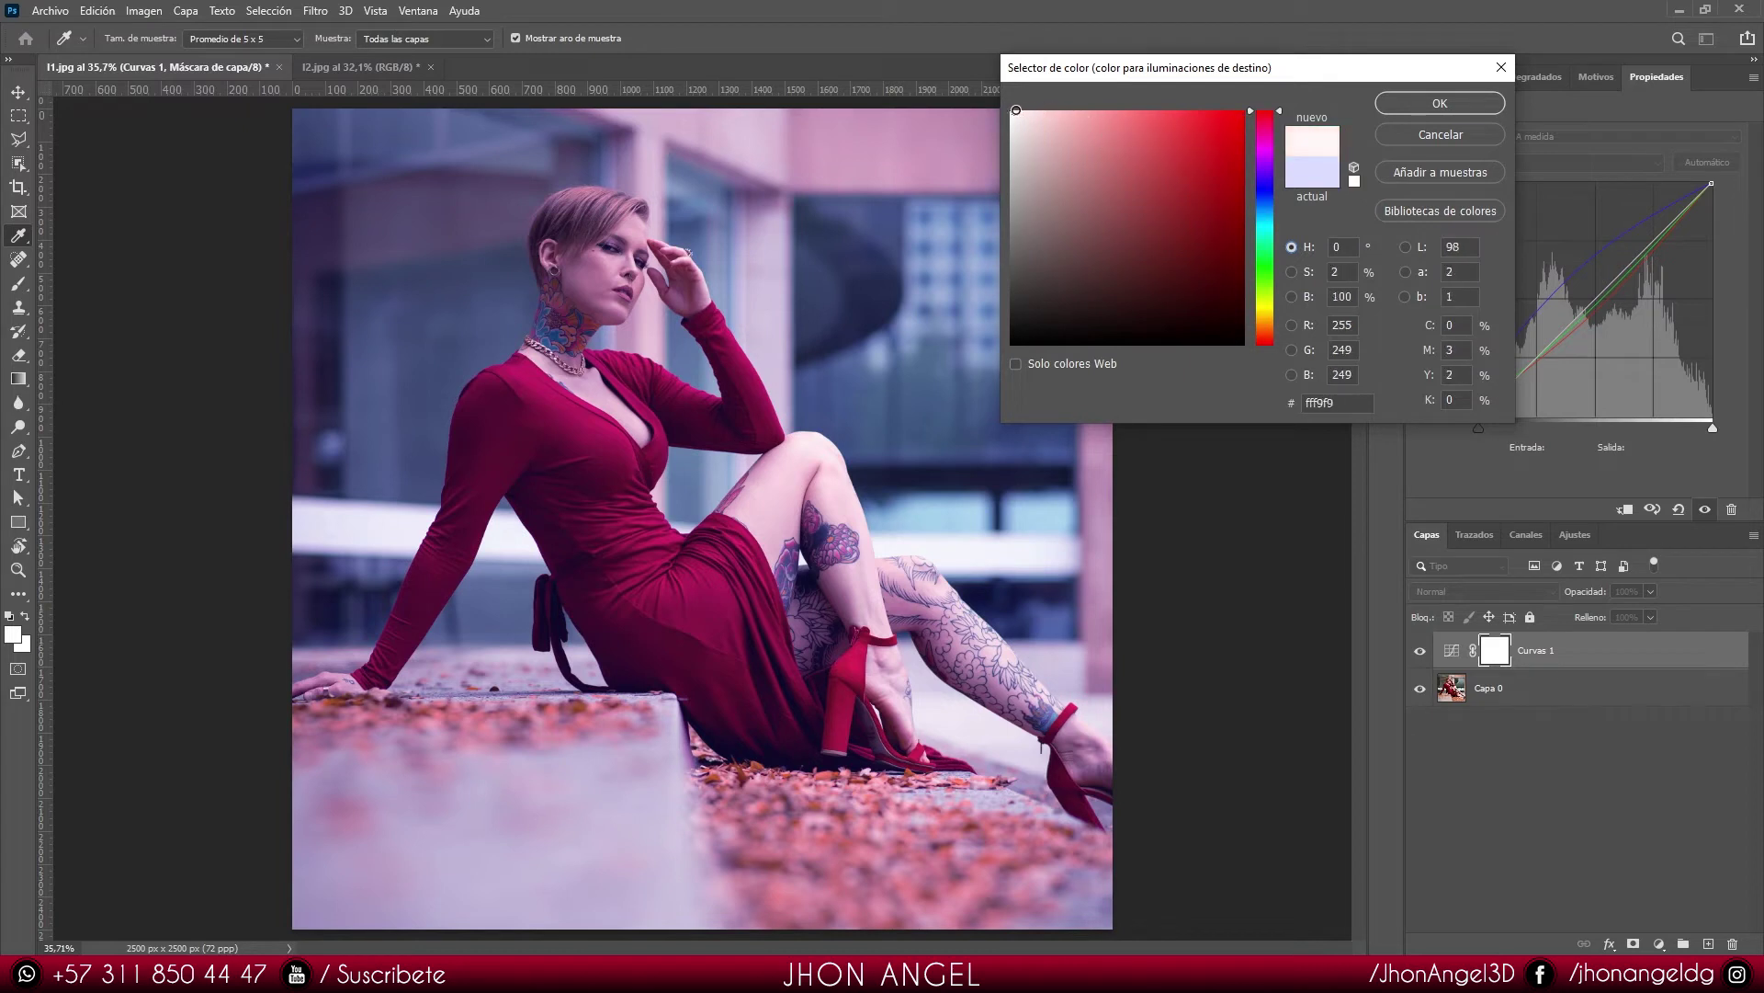
Step: Fine-tune the highlight target to a pale icy blue (daecff) with reduced saturation
drag(1020, 109, 1033, 111)
drag(1272, 128, 1266, 208)
drag(1092, 125, 1048, 110)
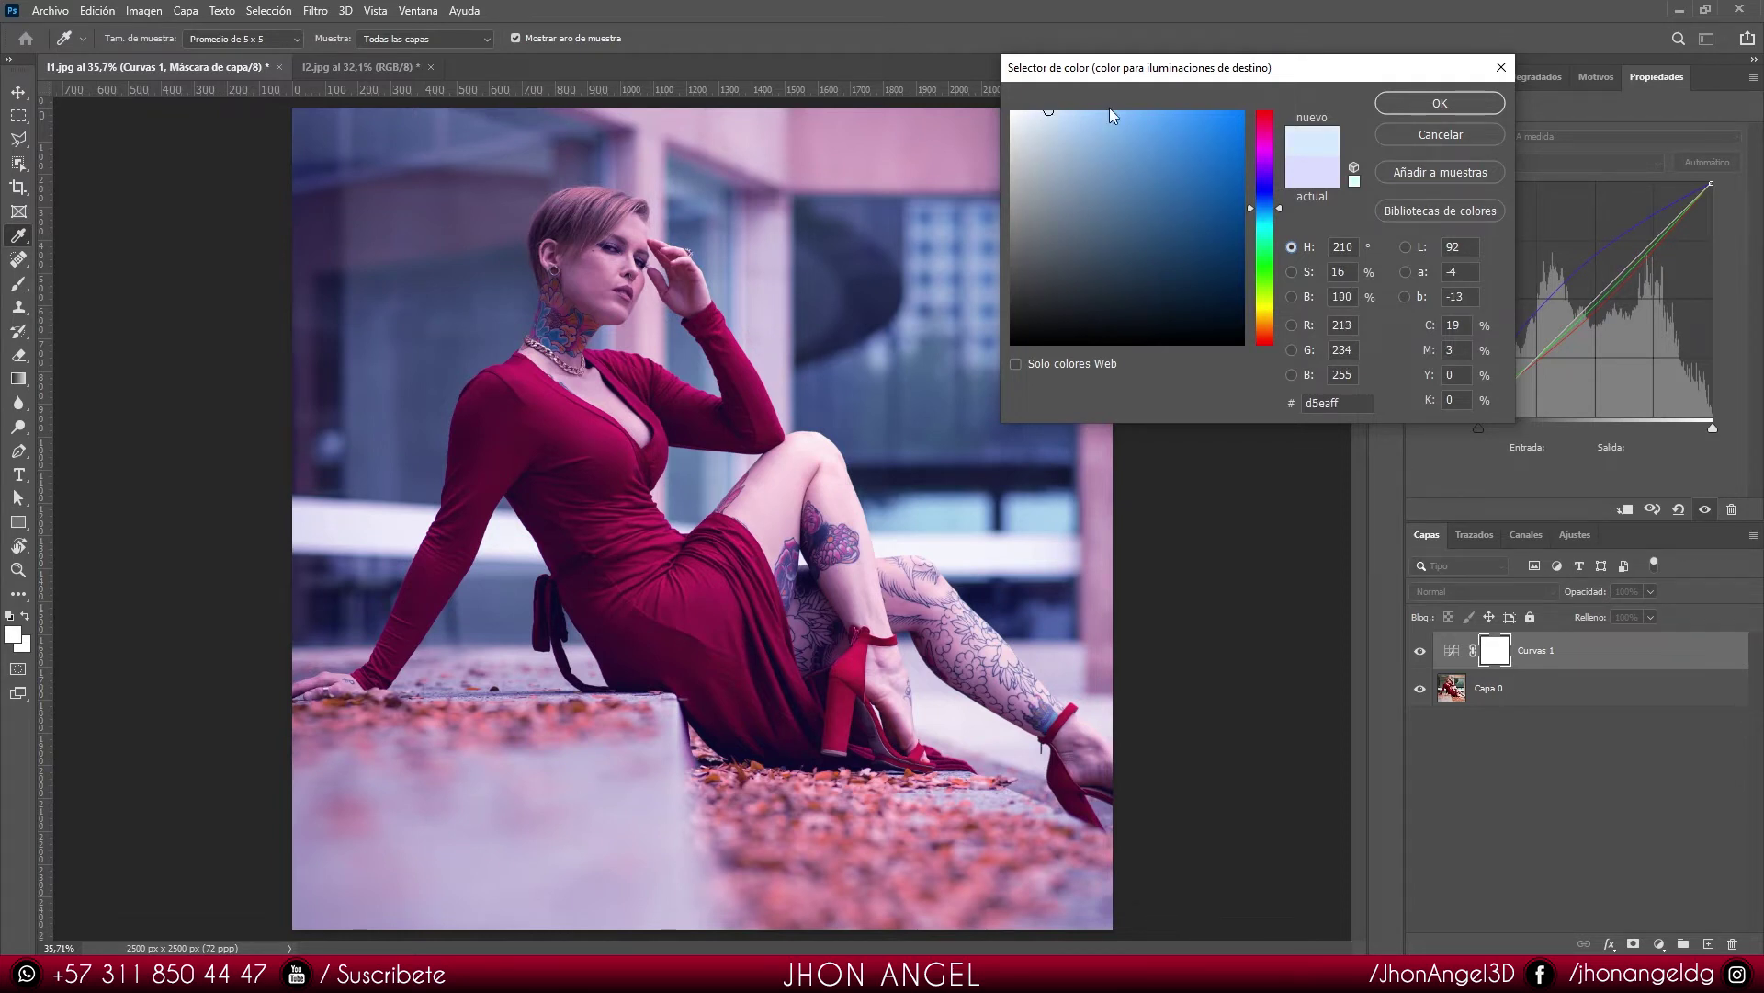
click(1339, 271)
click(1291, 272)
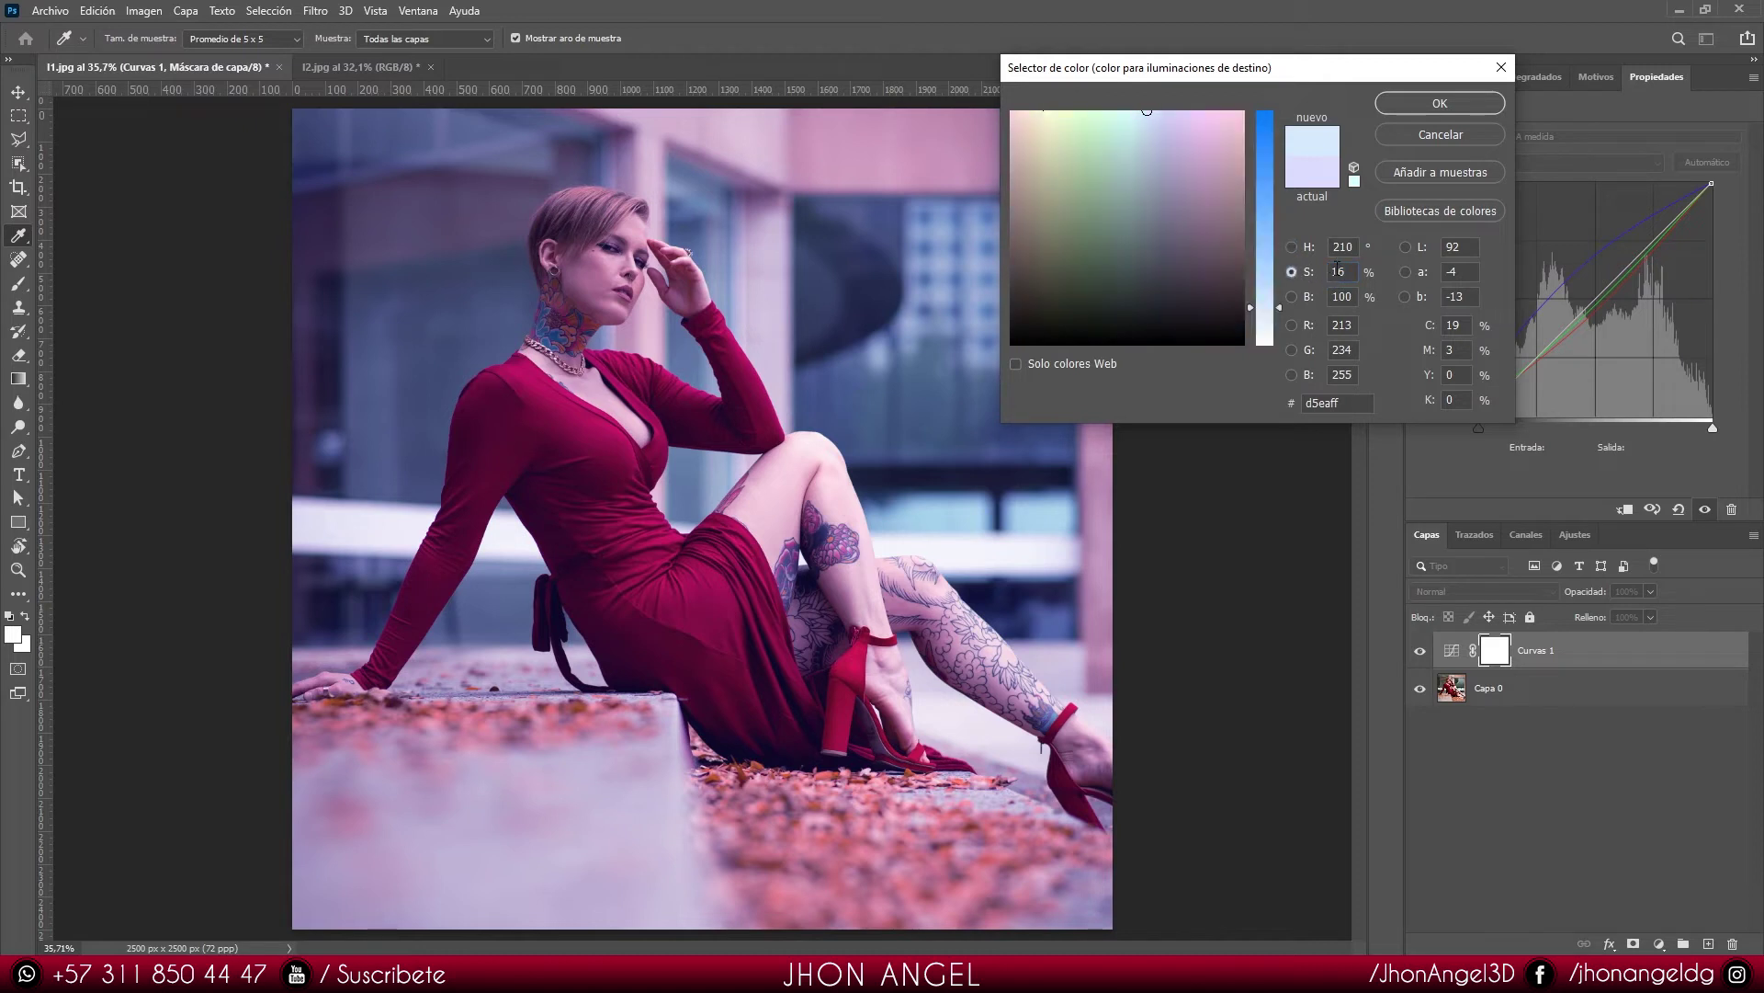
drag(1277, 309, 1286, 310)
click(1292, 297)
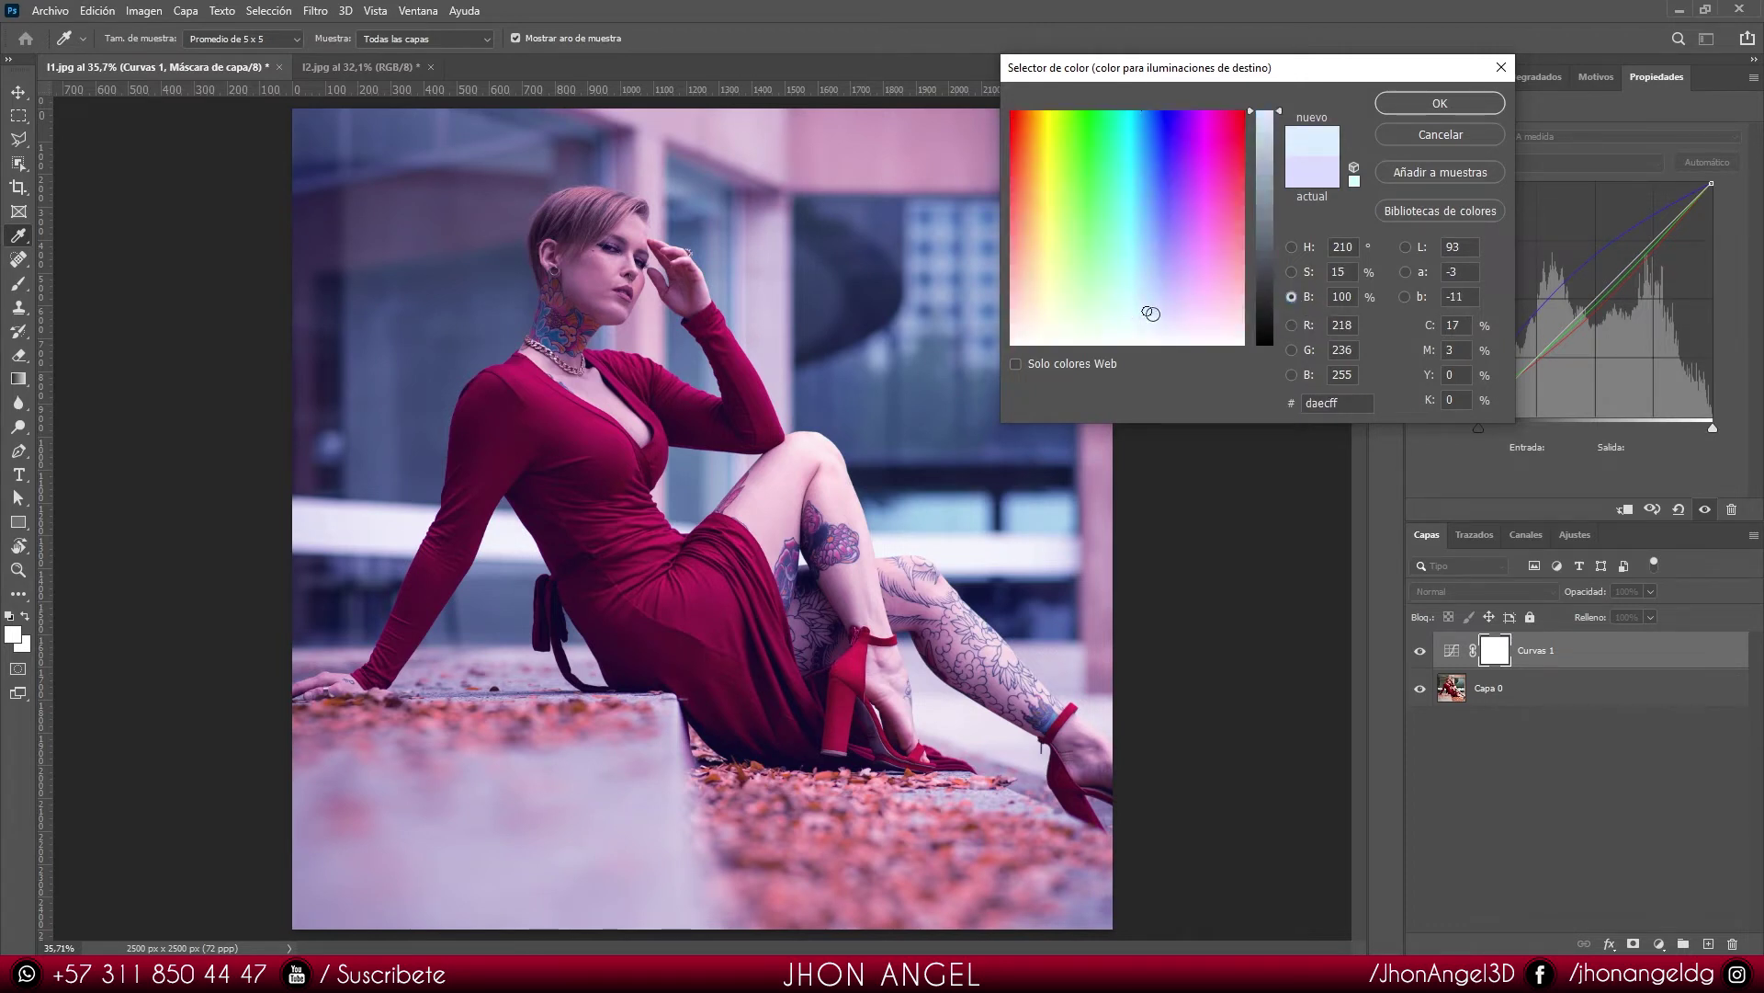
Step: Confirm the pale blue highlight target without saving defaults, and hide Curves 1 to compare
click(1459, 100)
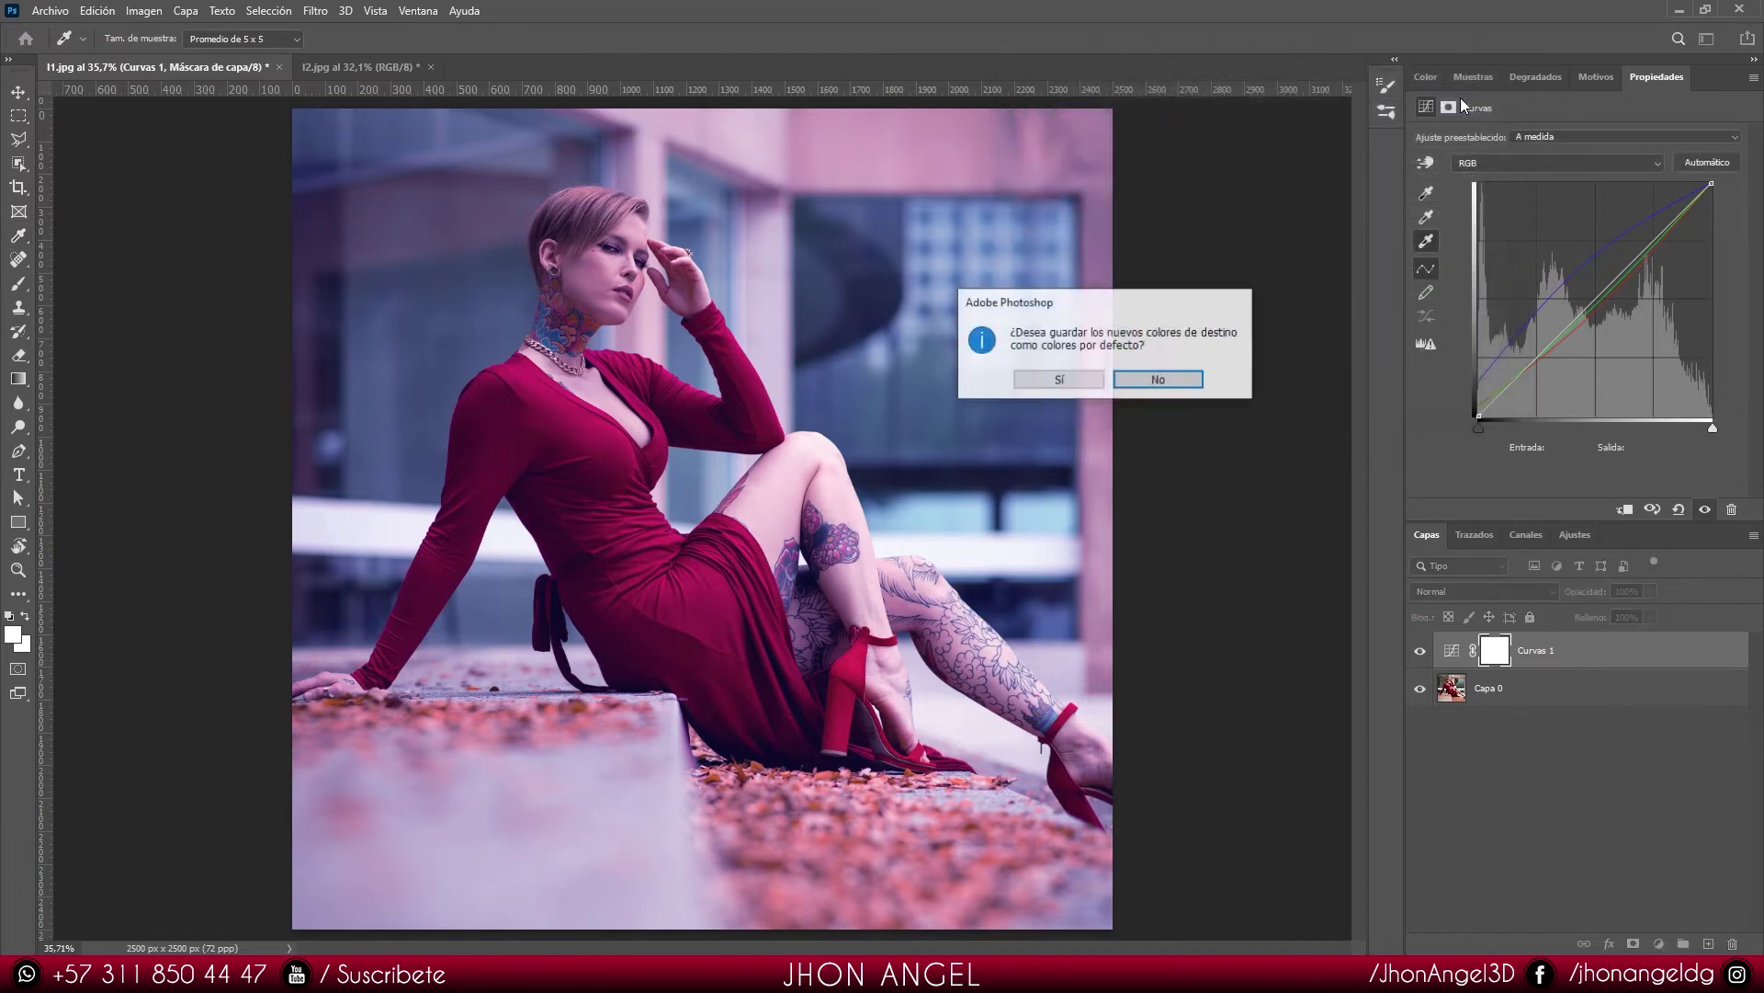
click(1061, 379)
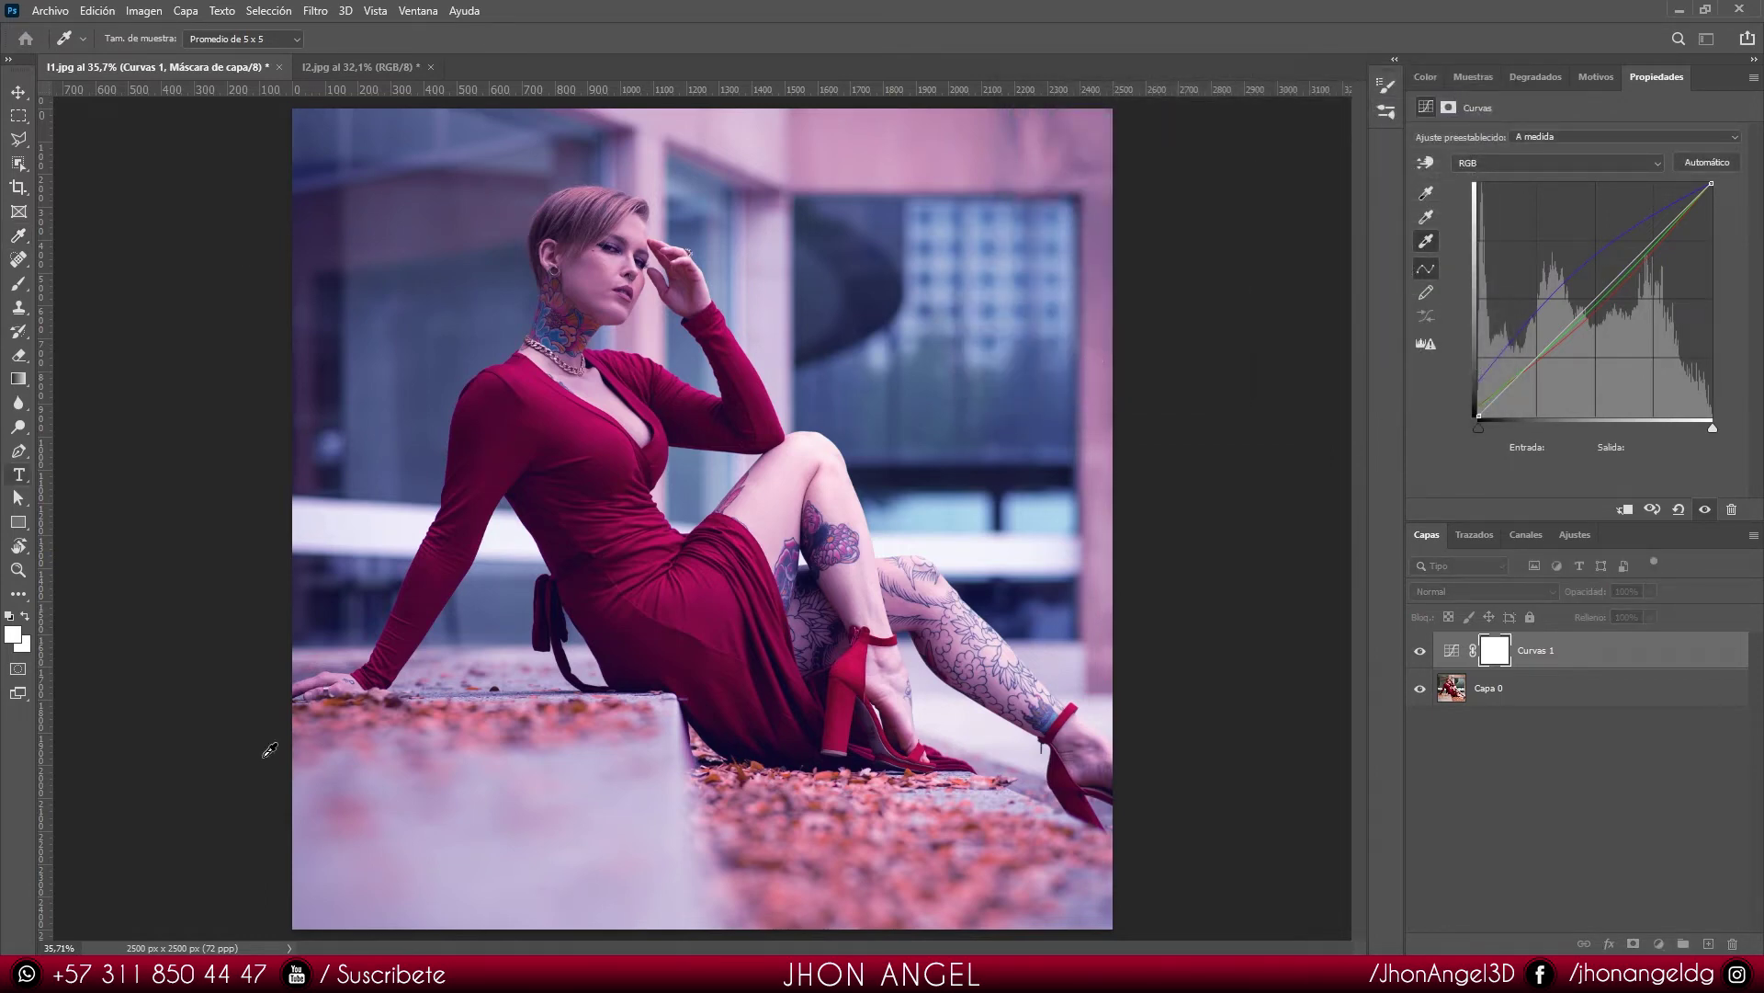
click(1420, 650)
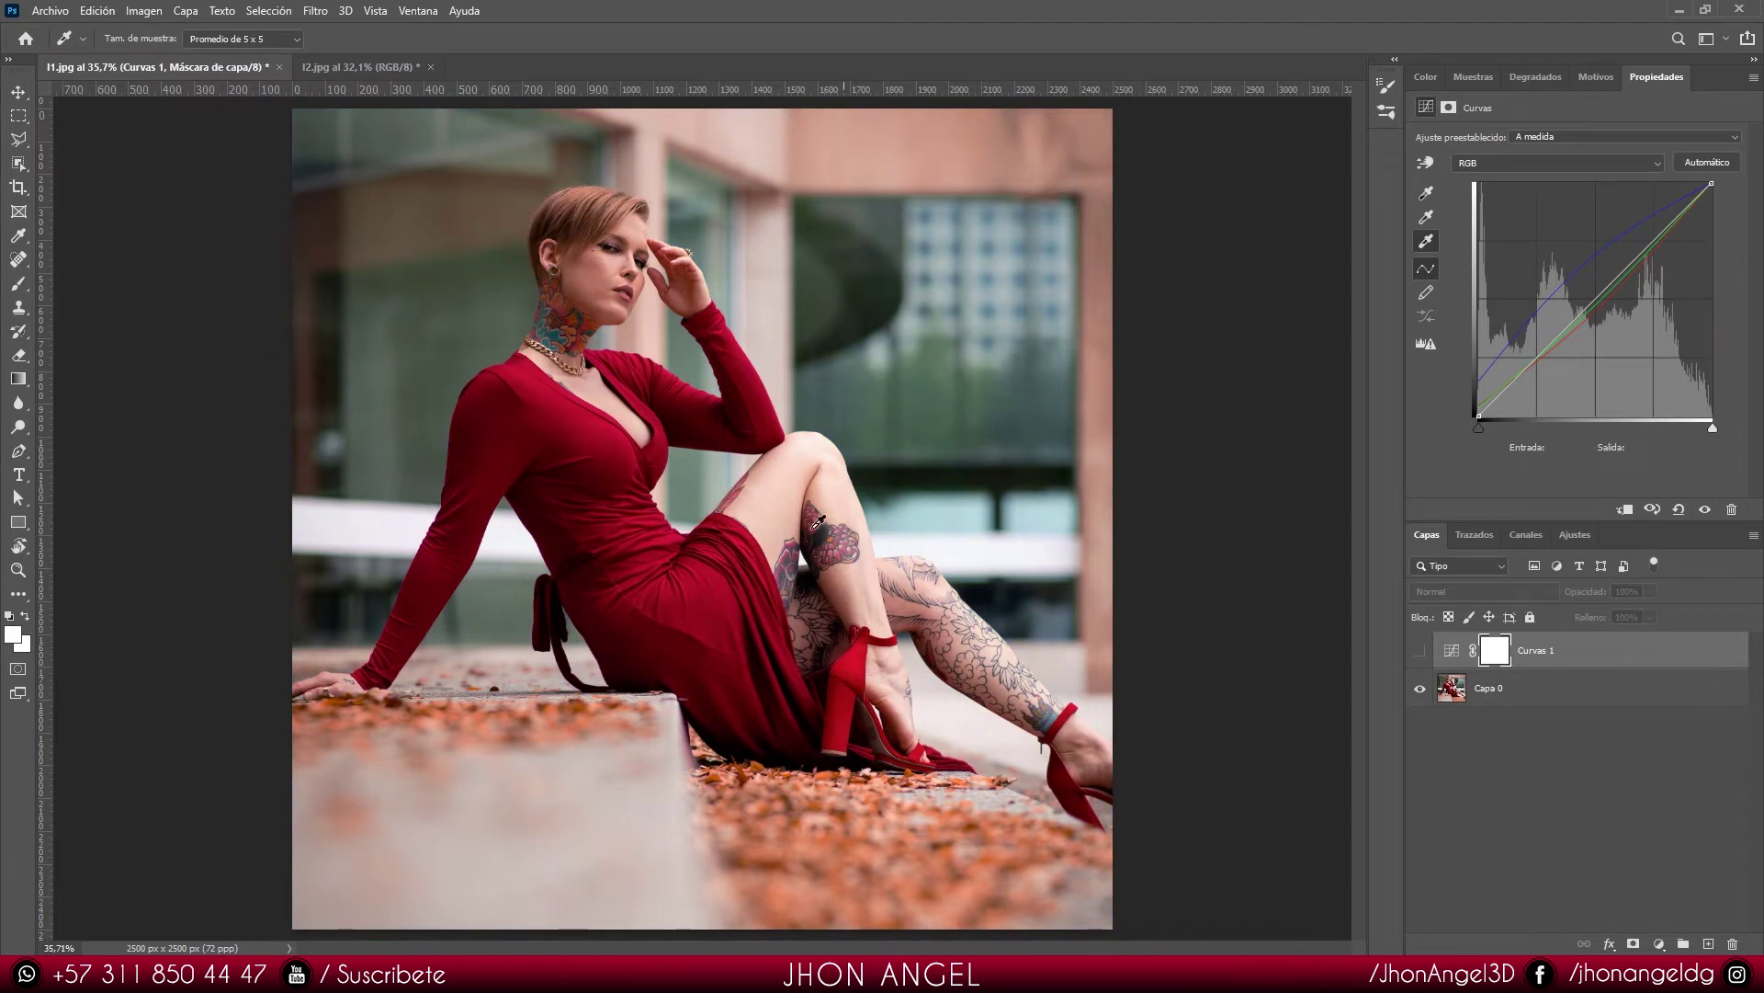
Step: Re-show Curves 1, resample a neutral midtone for a subtler tint, and bring up I2.jpg
click(1420, 650)
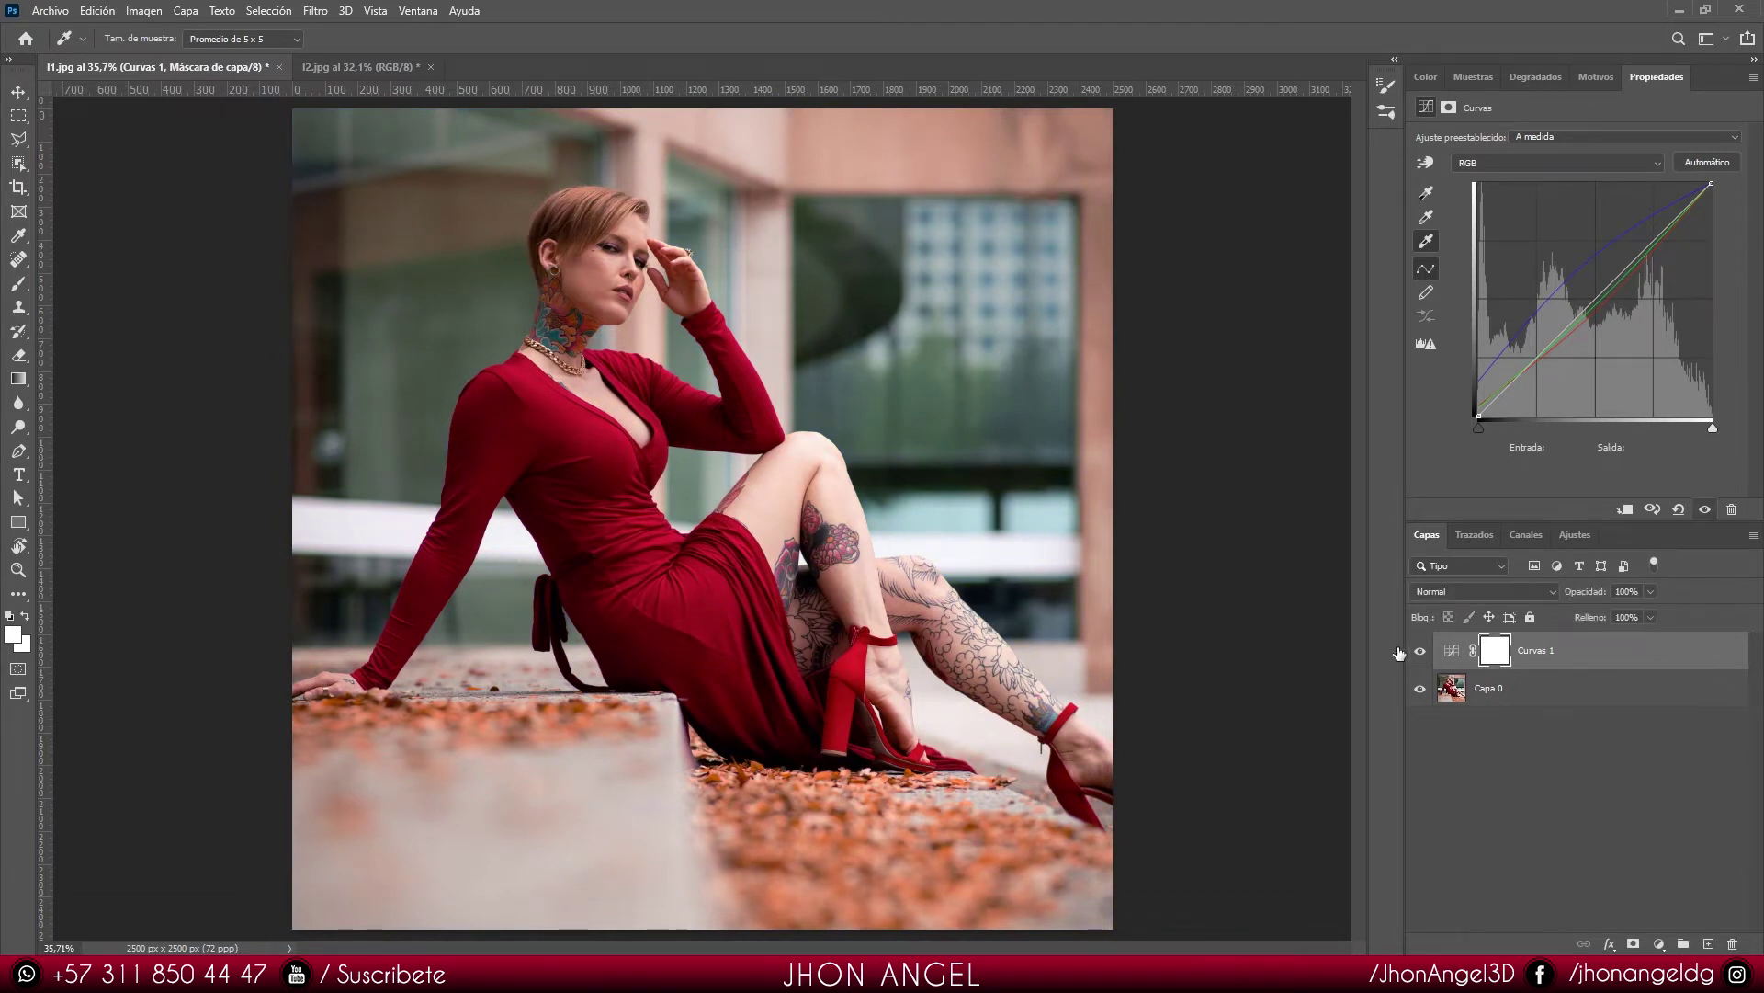
click(999, 546)
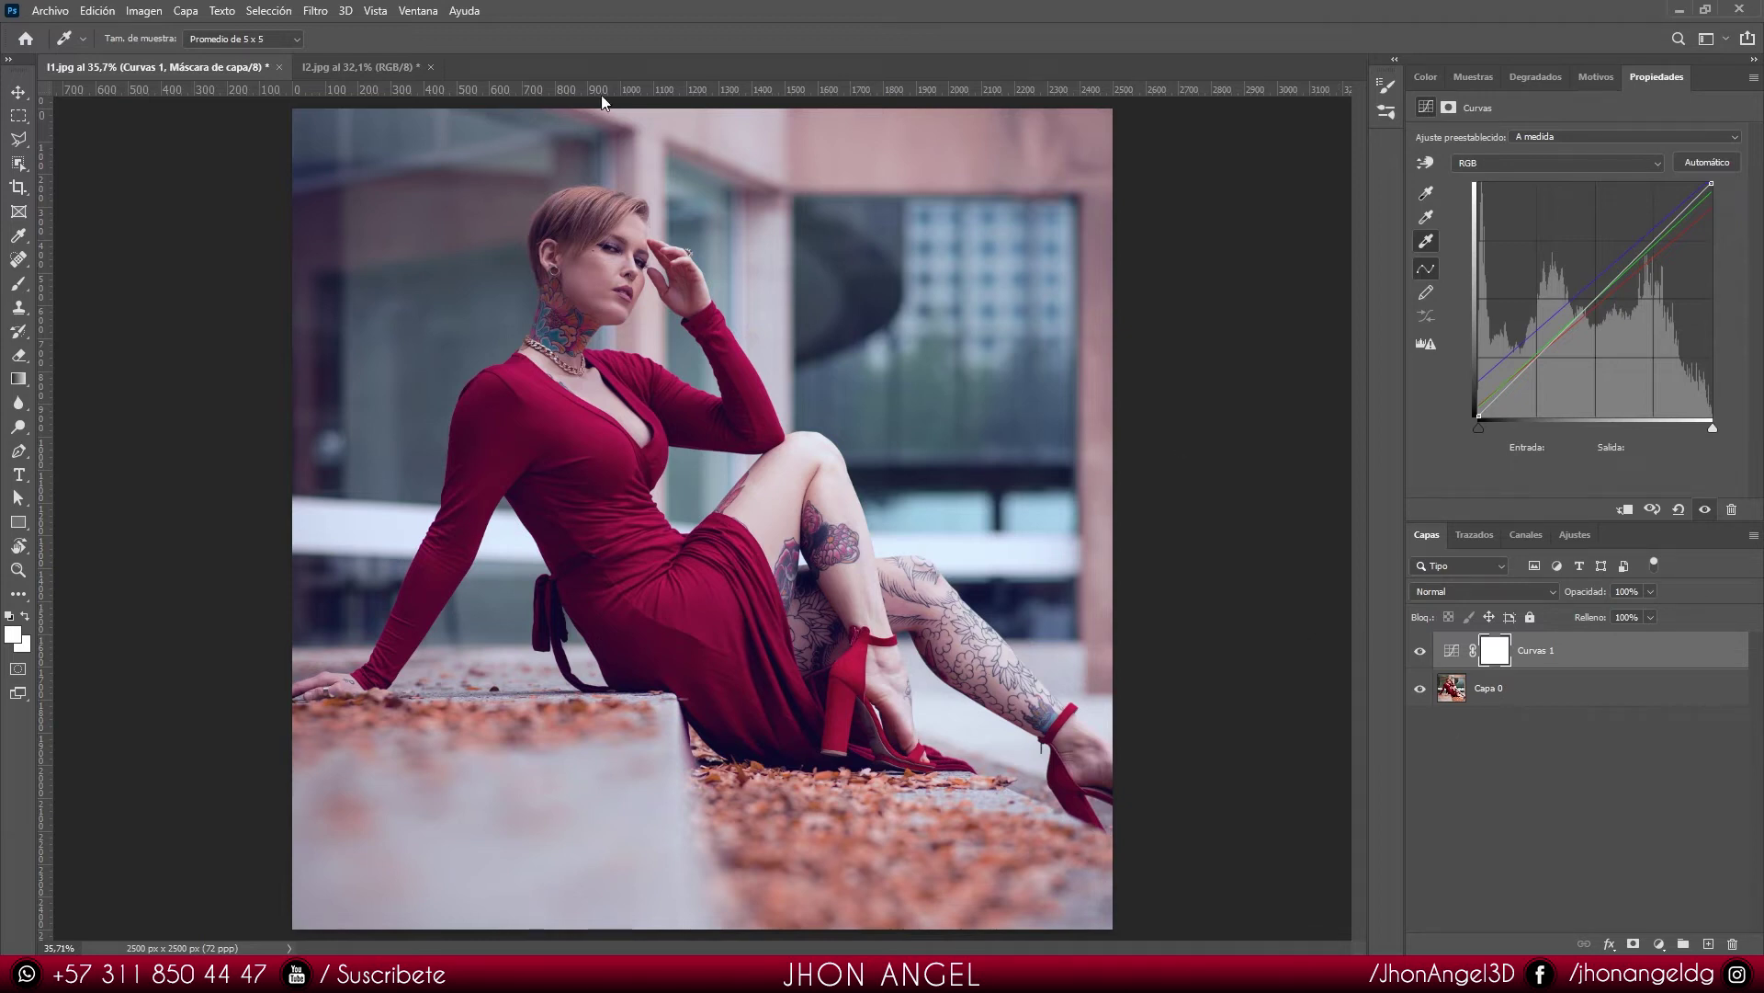
click(378, 63)
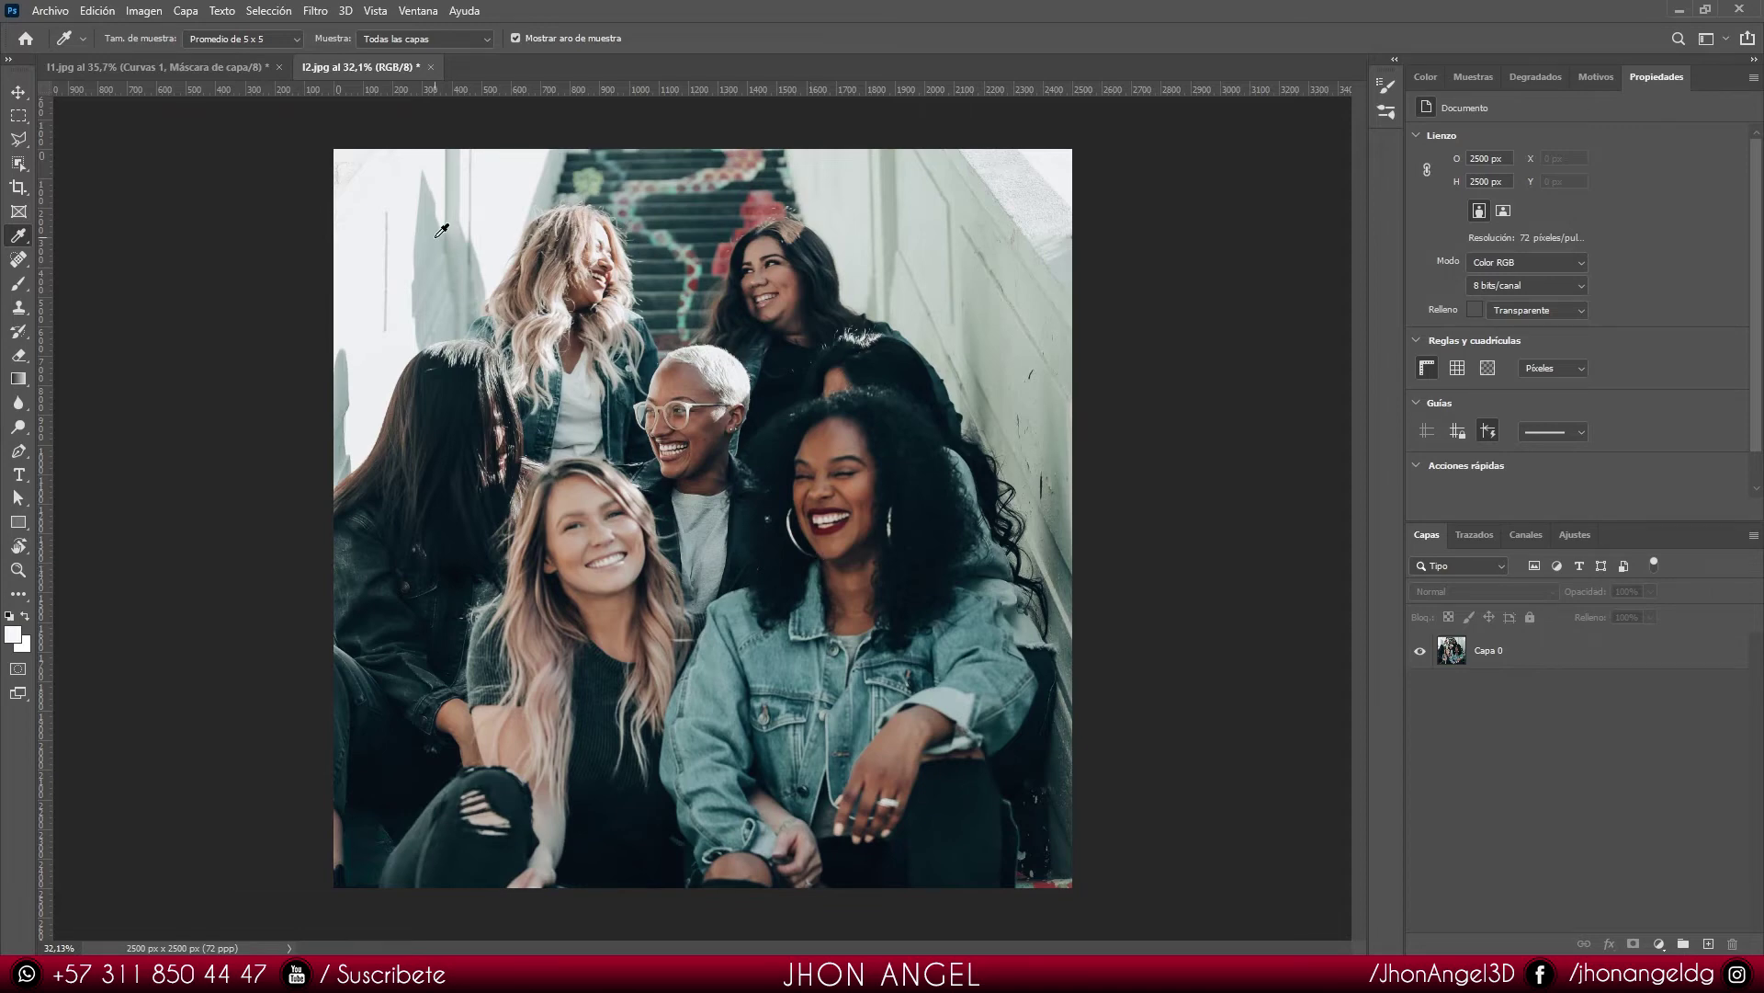
Step: Add a Curves adjustment layer above the I2.jpg group-of-women photo
click(184, 65)
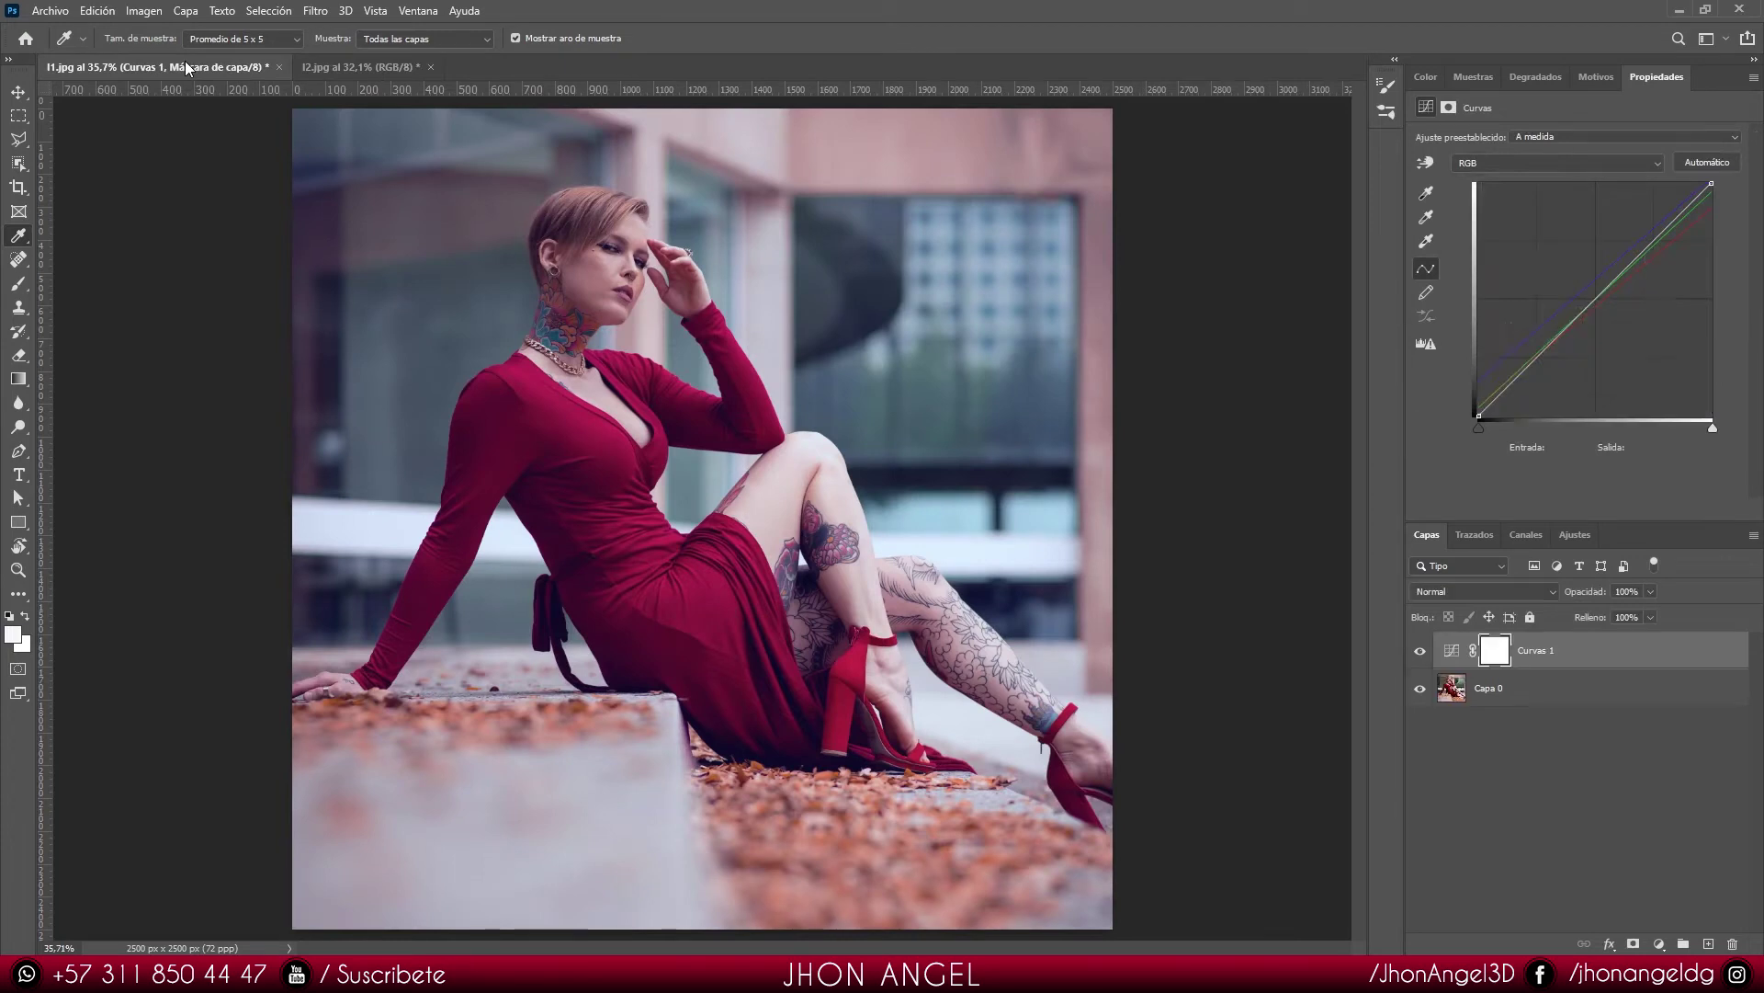
click(349, 69)
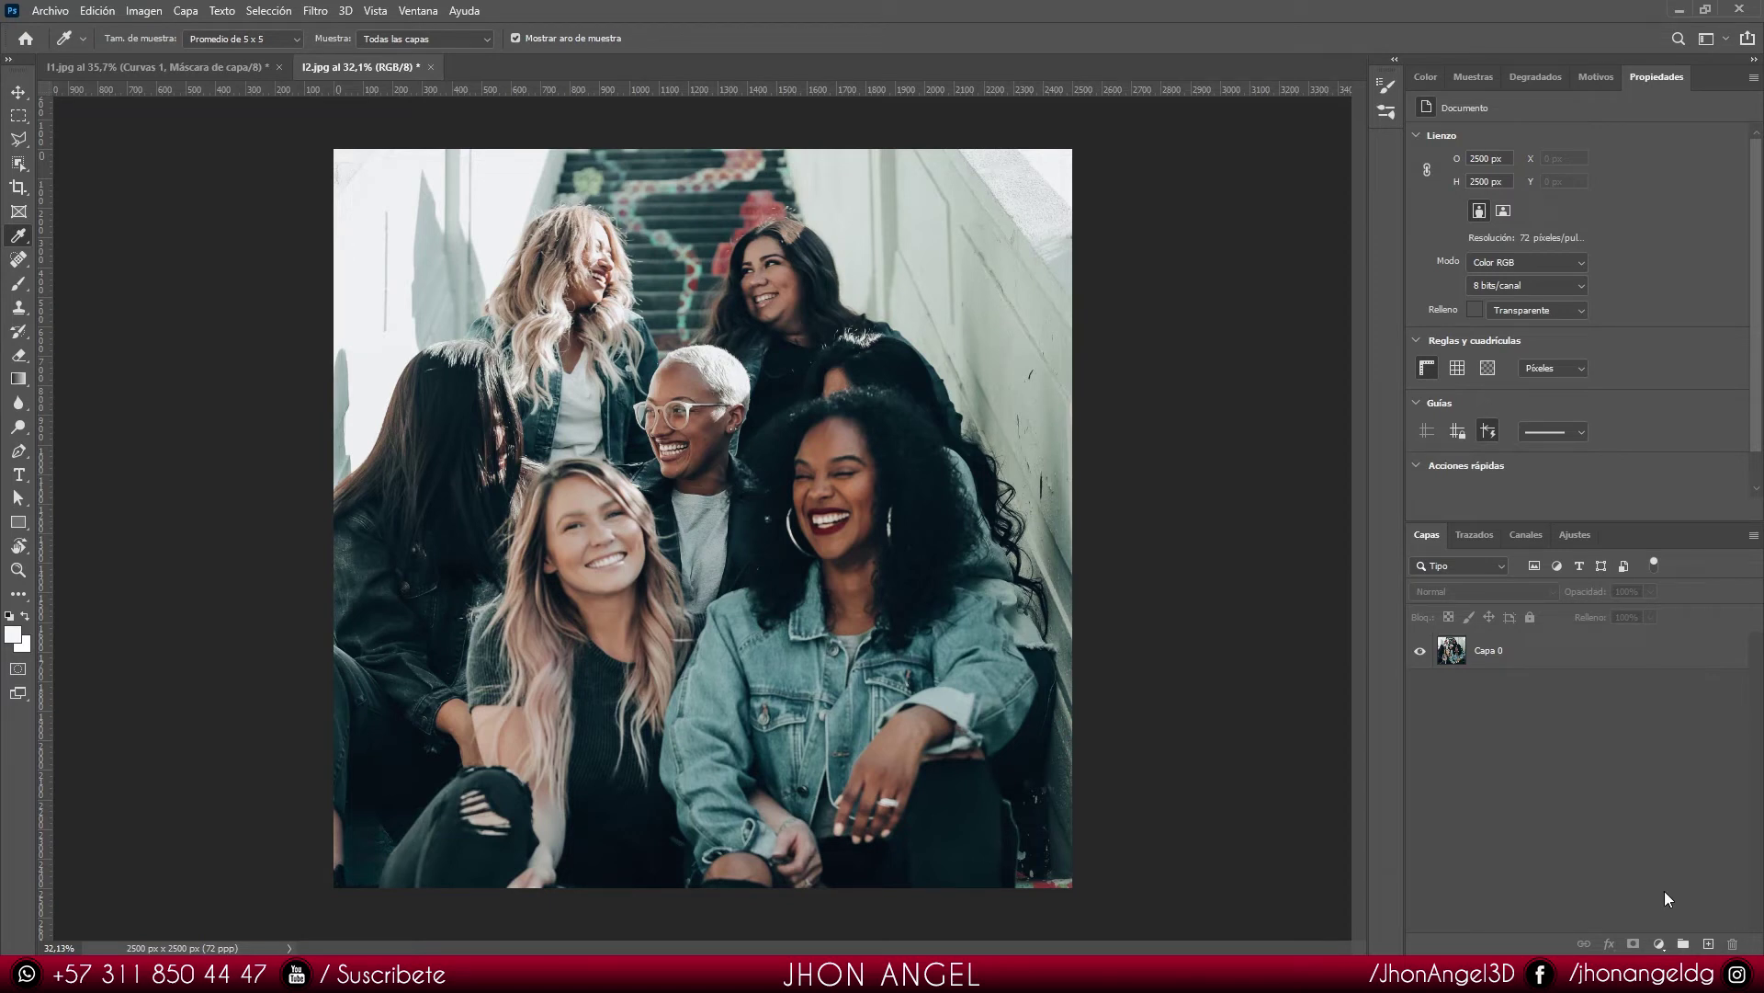
click(1659, 942)
click(1717, 708)
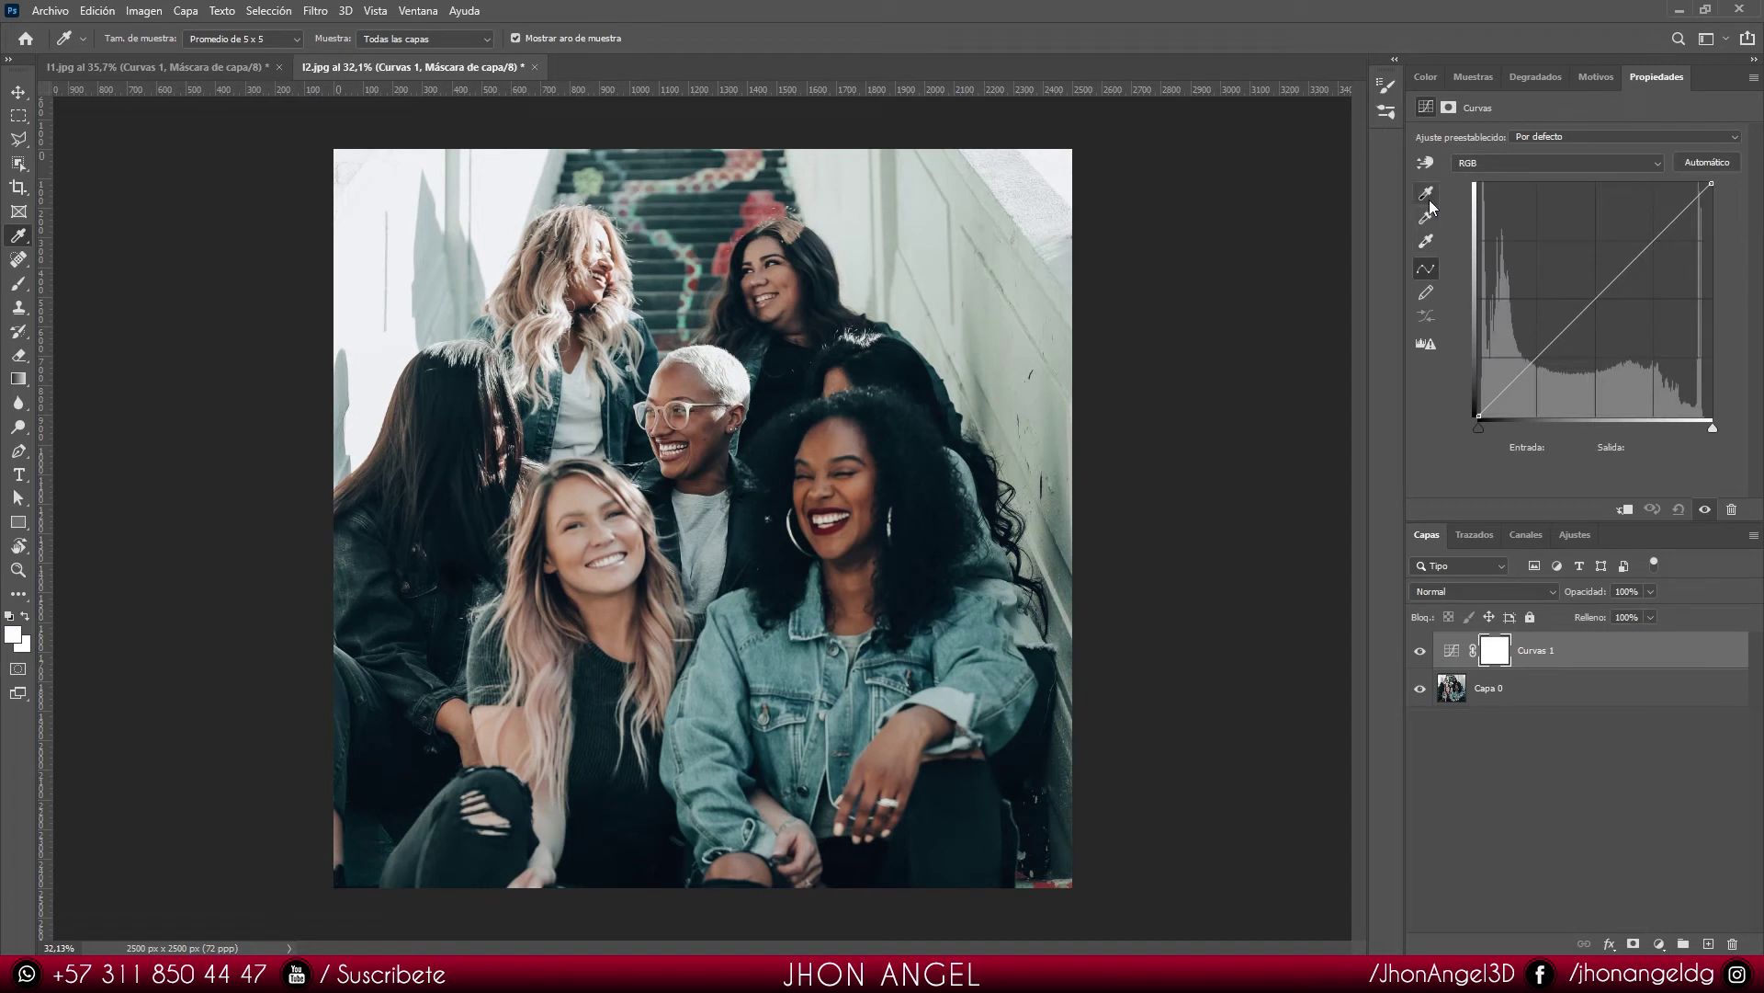
Step: Open the shadow target colour and pick a very dark brown-orange hue
double_click(1427, 195)
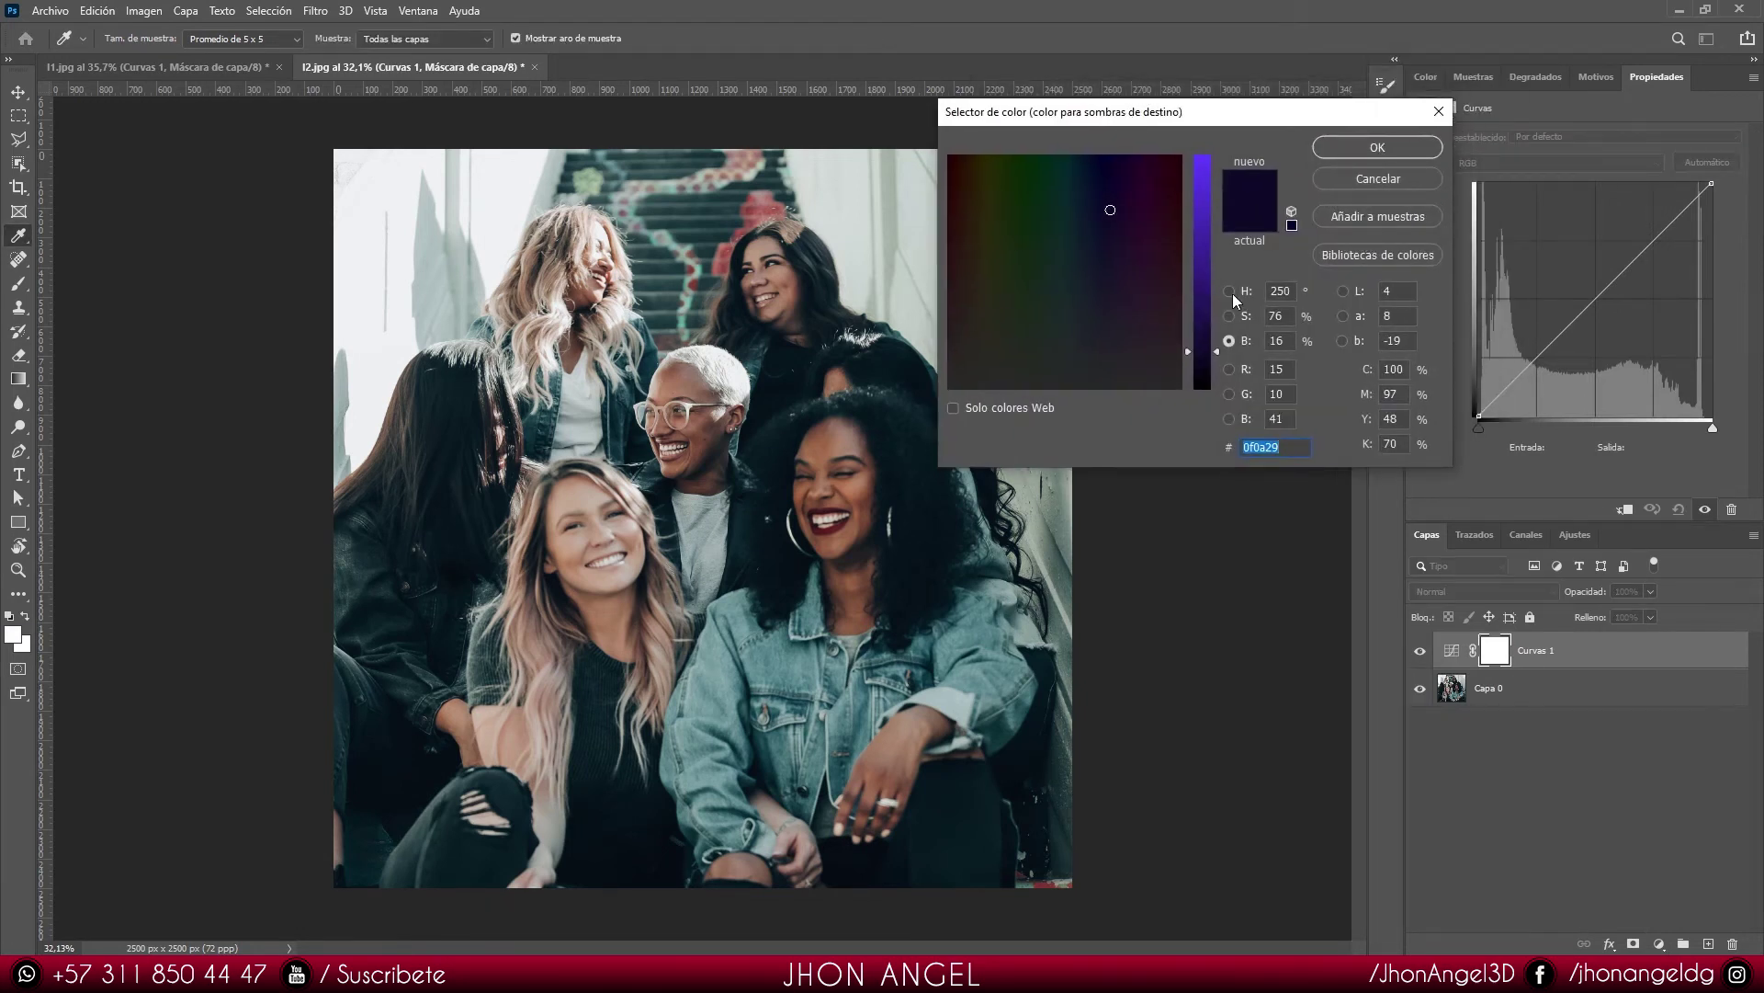
click(1229, 290)
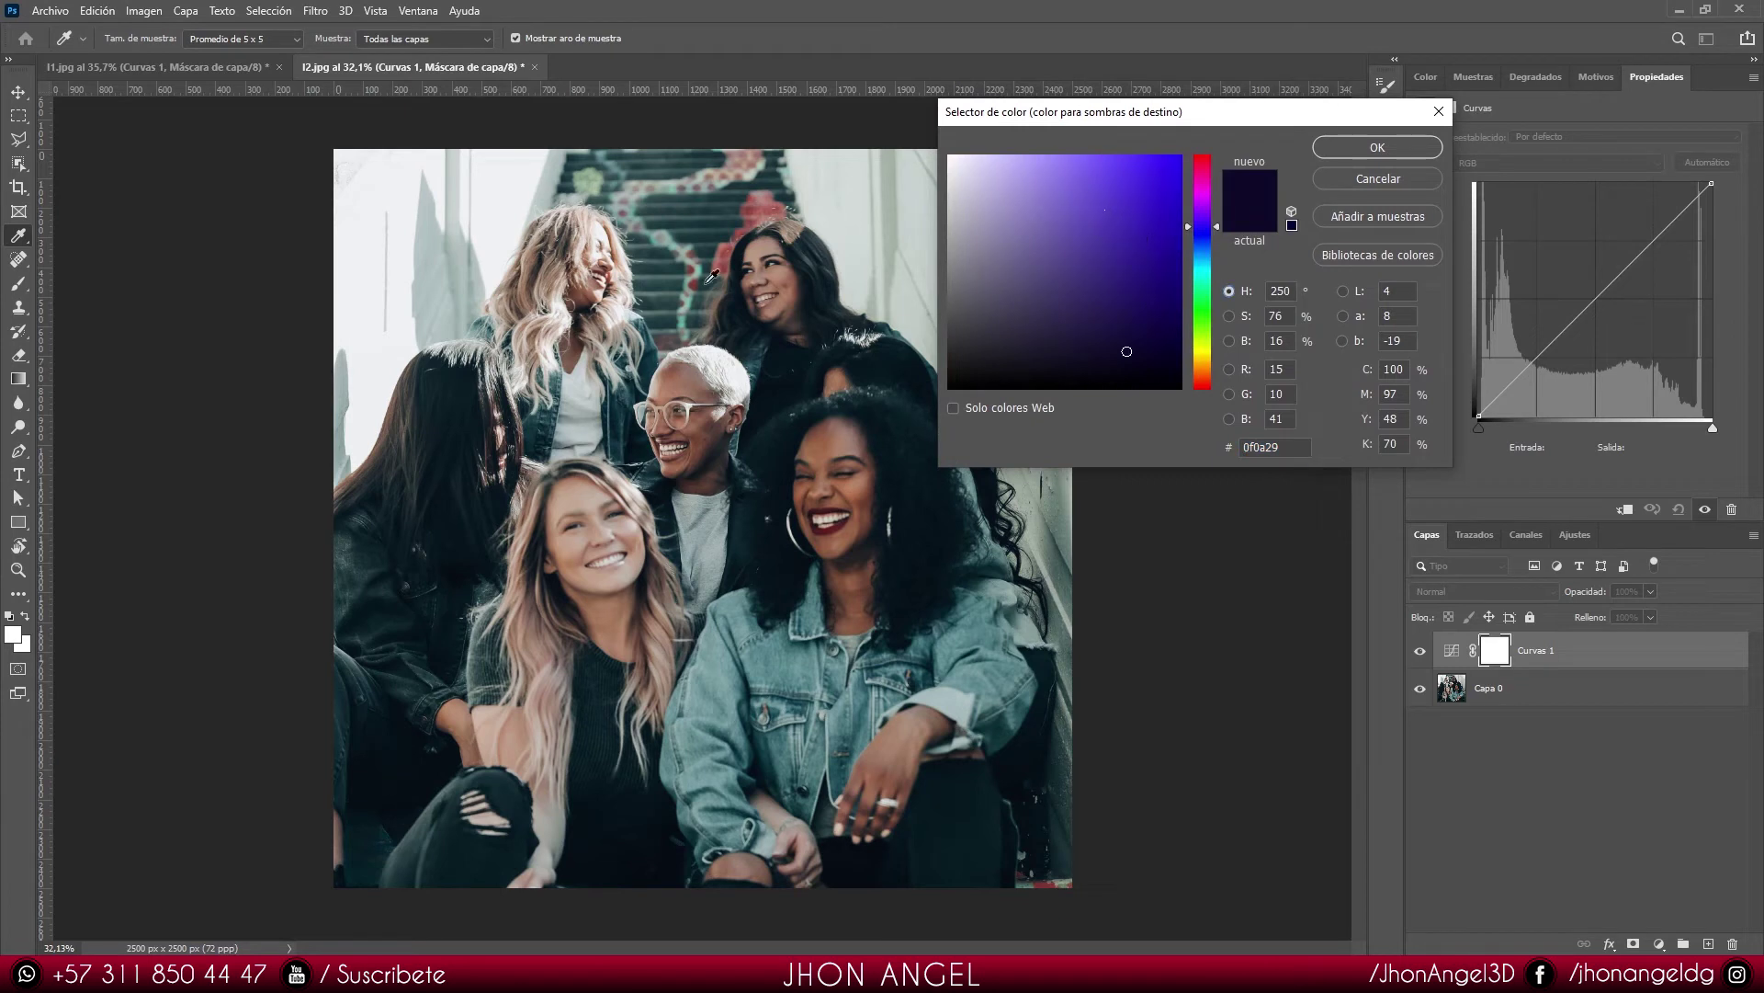
drag(1207, 216, 1204, 367)
click(1164, 237)
mouse_move(1164, 237)
mouse_down()
mouse_move(1191, 190)
mouse_move(1144, 360)
mouse_up()
click(1204, 376)
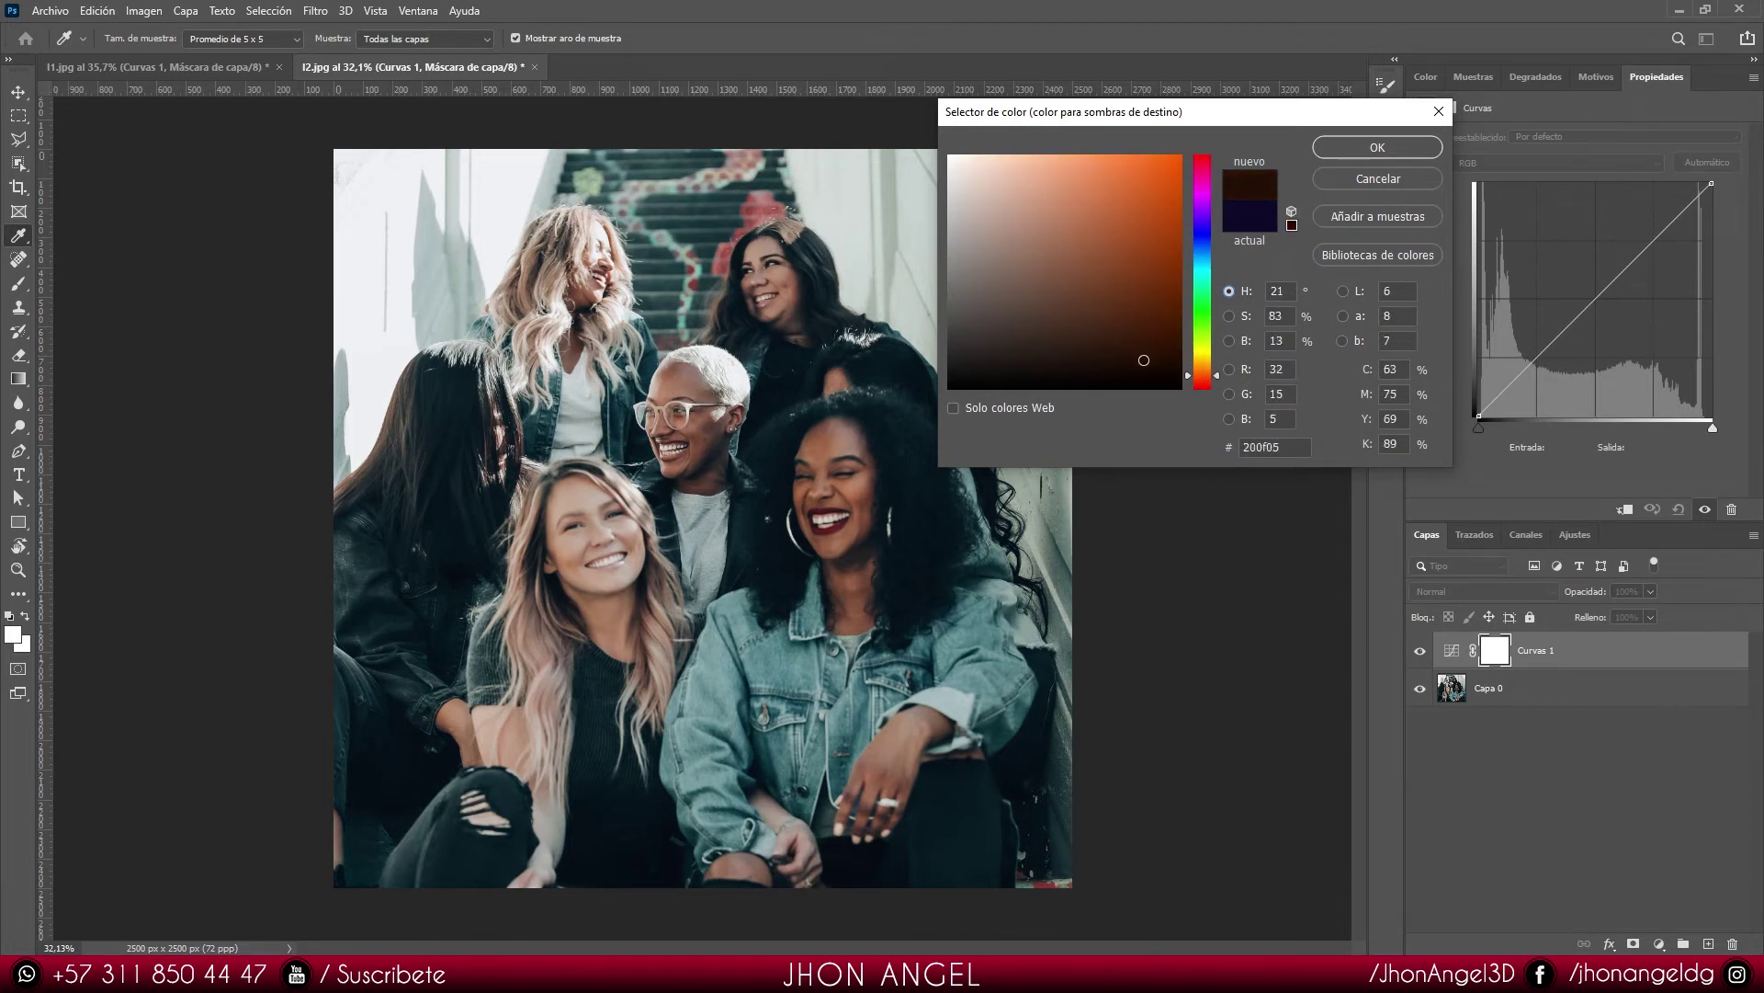
Step: Tweak saturation and brightness to dark brown 281104, confirm, and decline saving defaults
click(1230, 316)
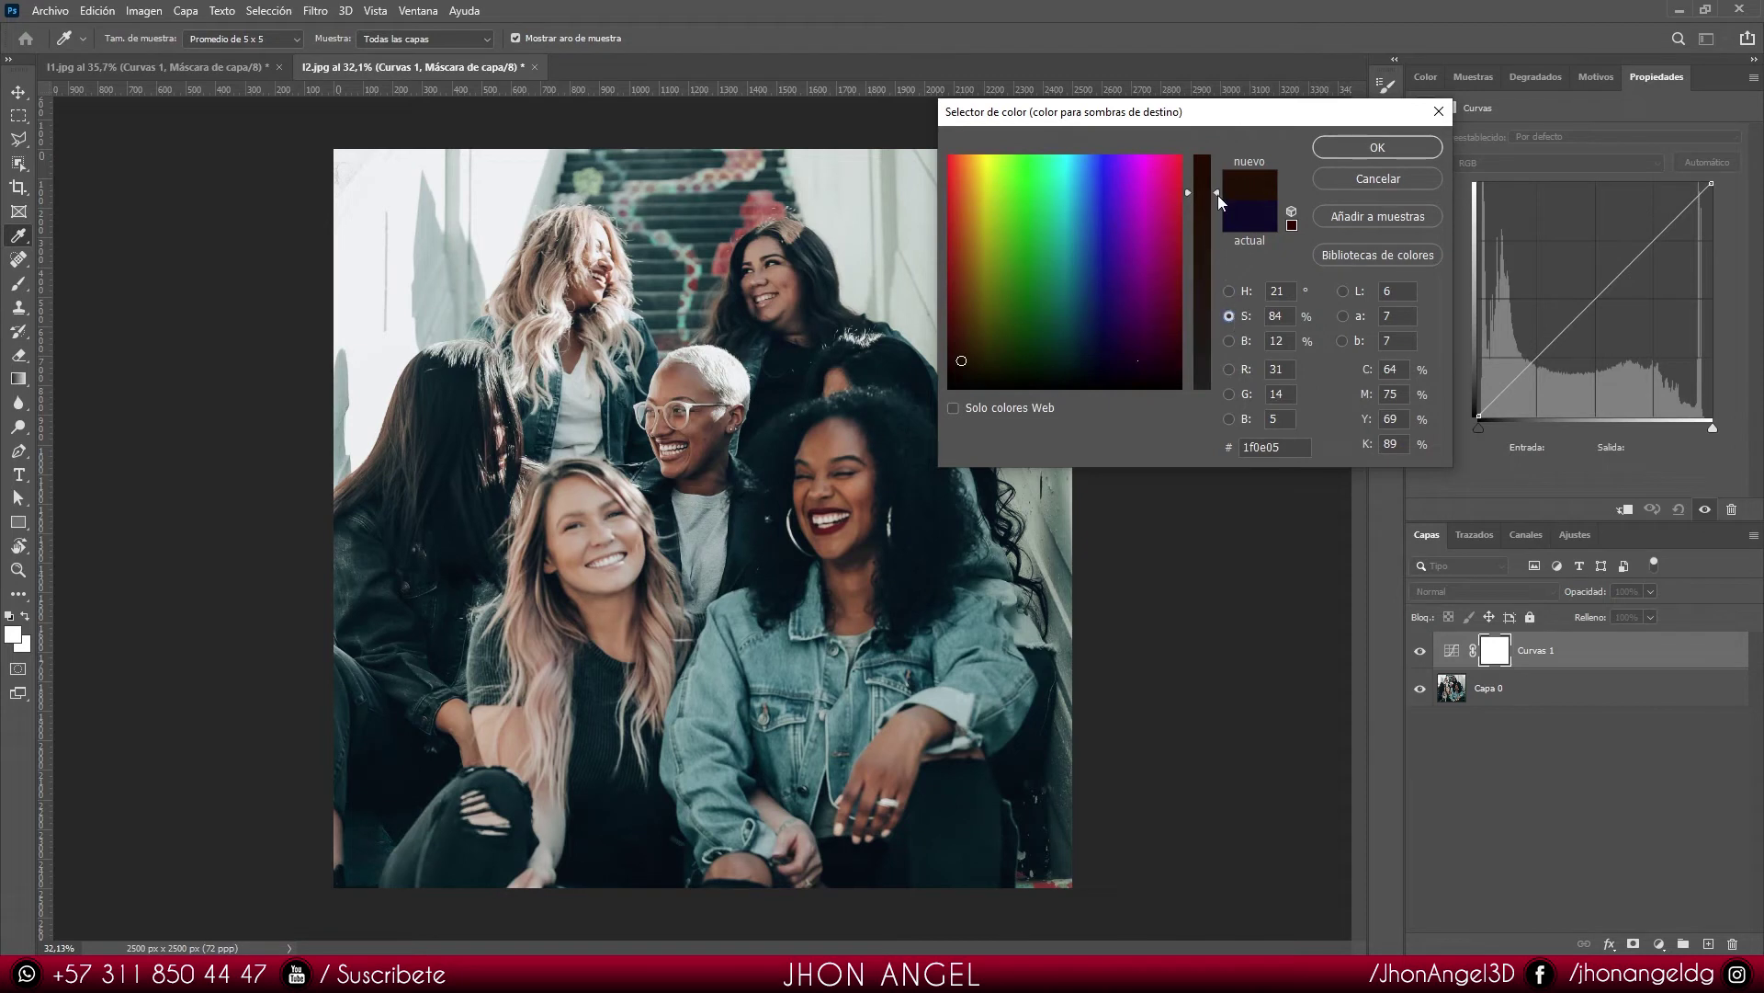
mouse_move(1216, 186)
mouse_down()
mouse_move(1212, 206)
mouse_move(1211, 182)
mouse_up()
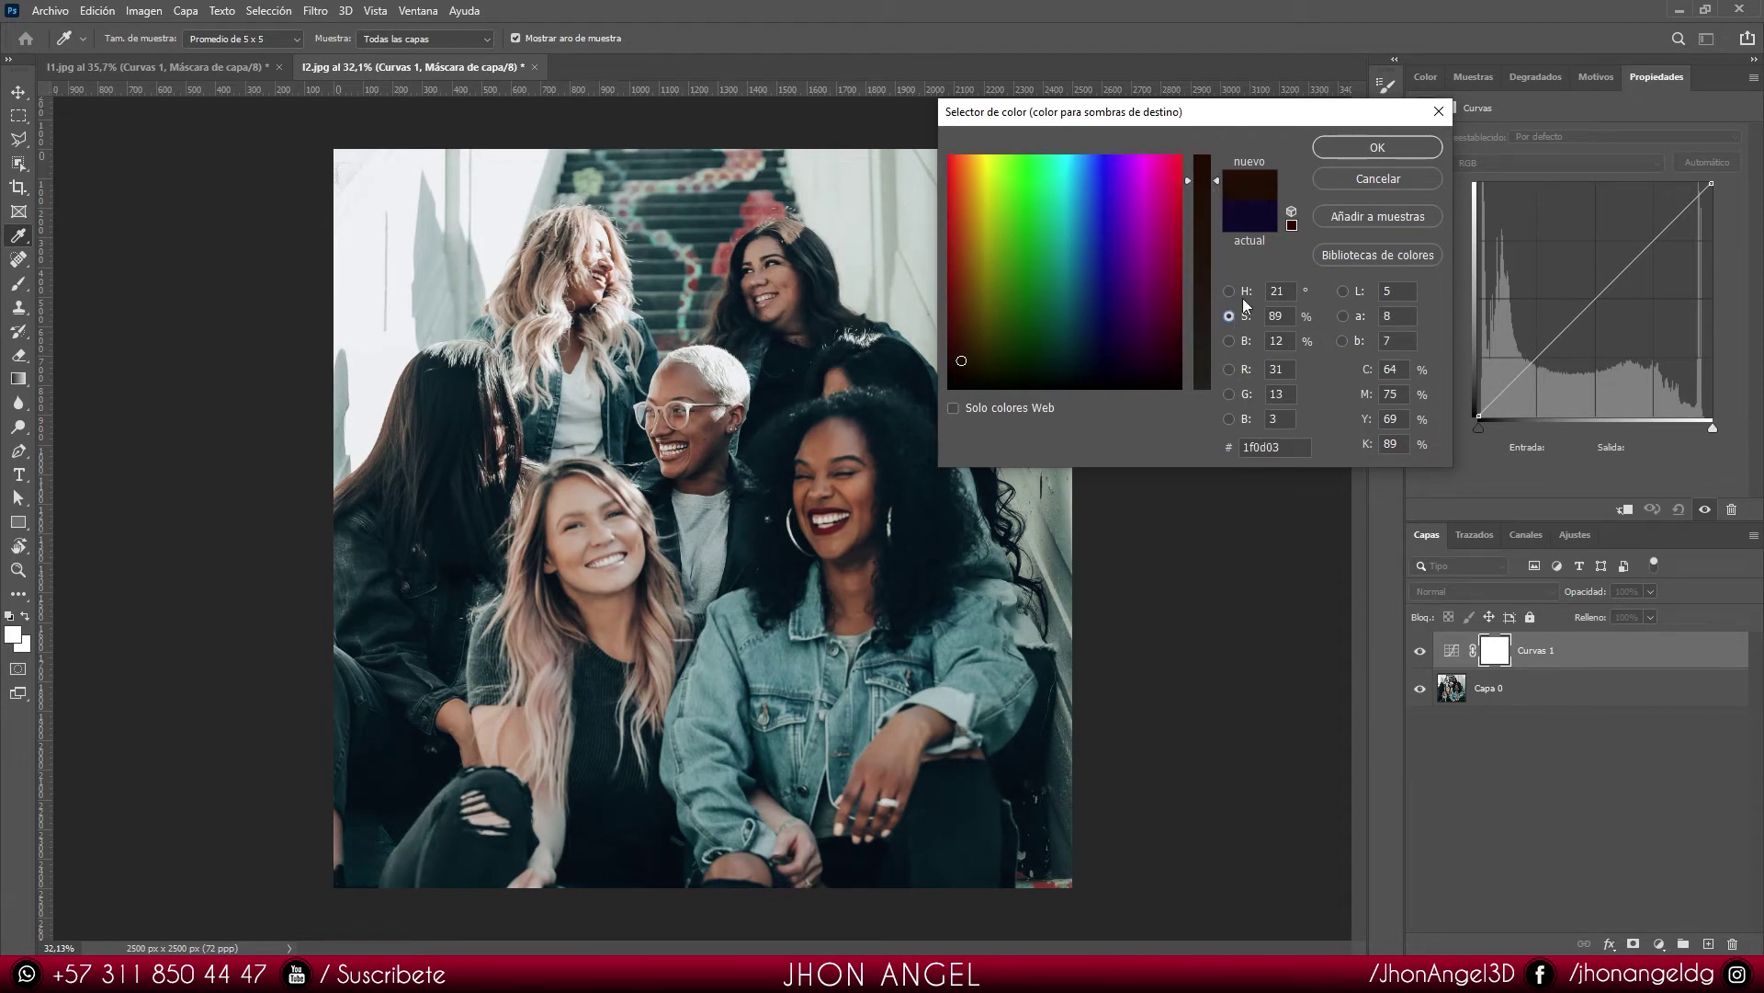
click(1230, 341)
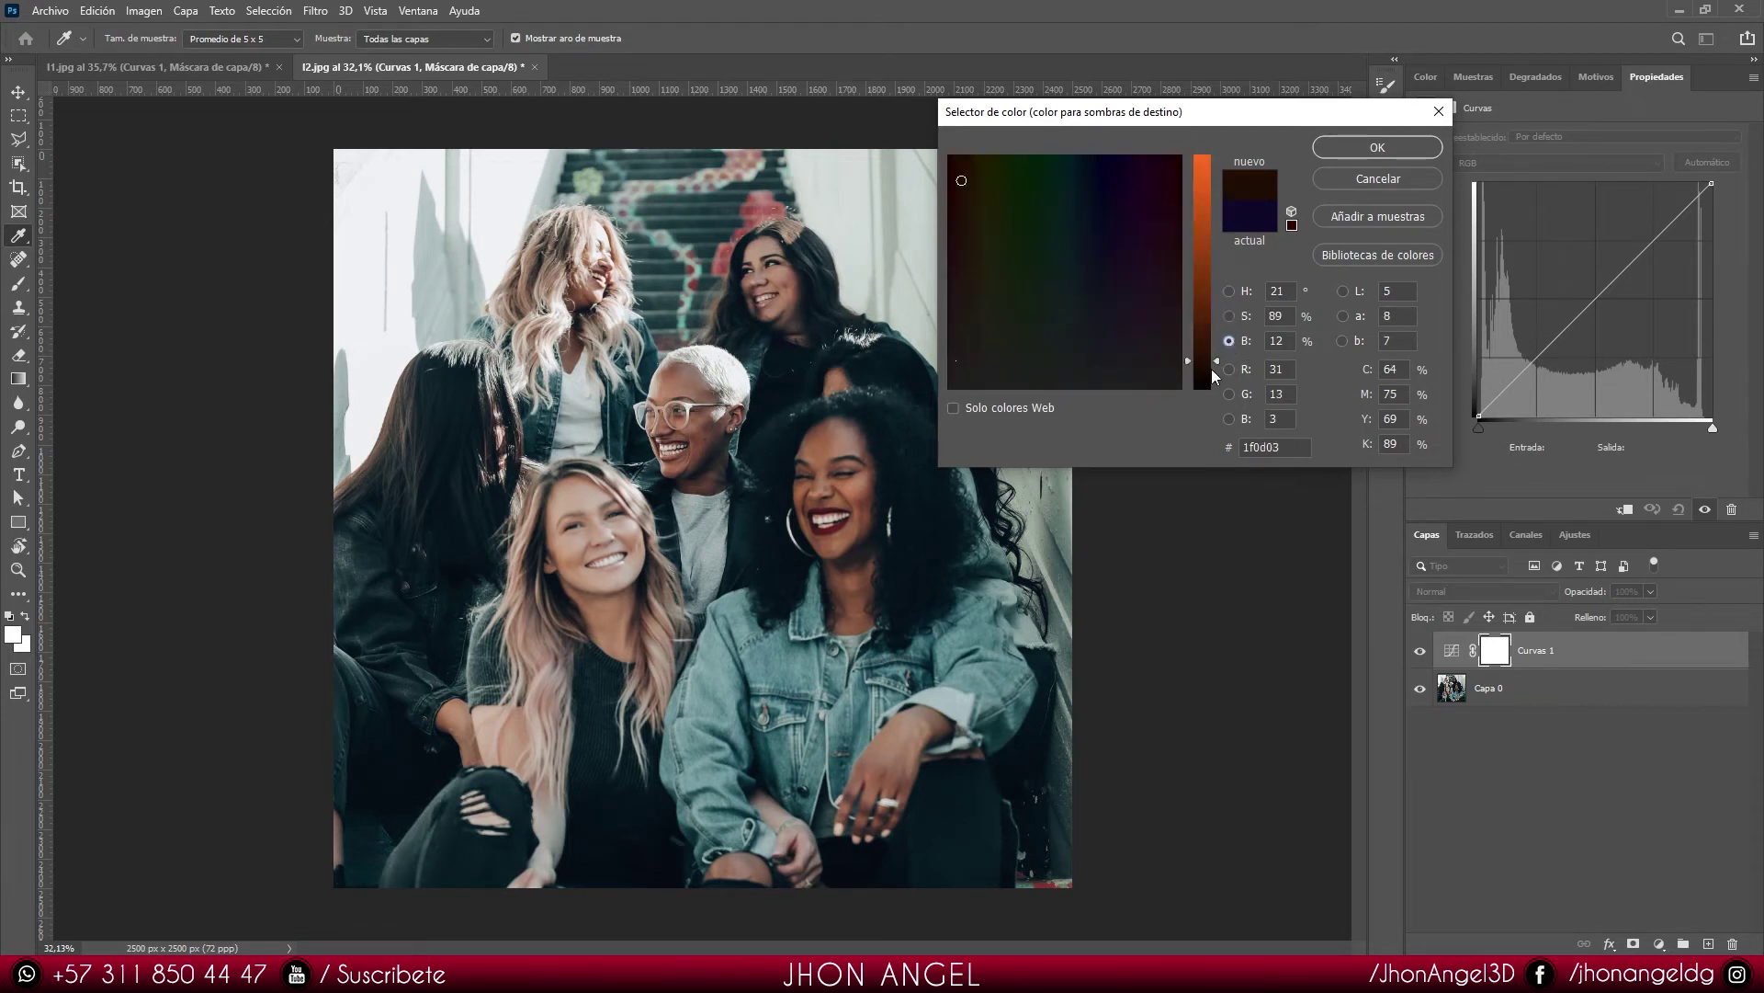
drag(1216, 361, 1217, 351)
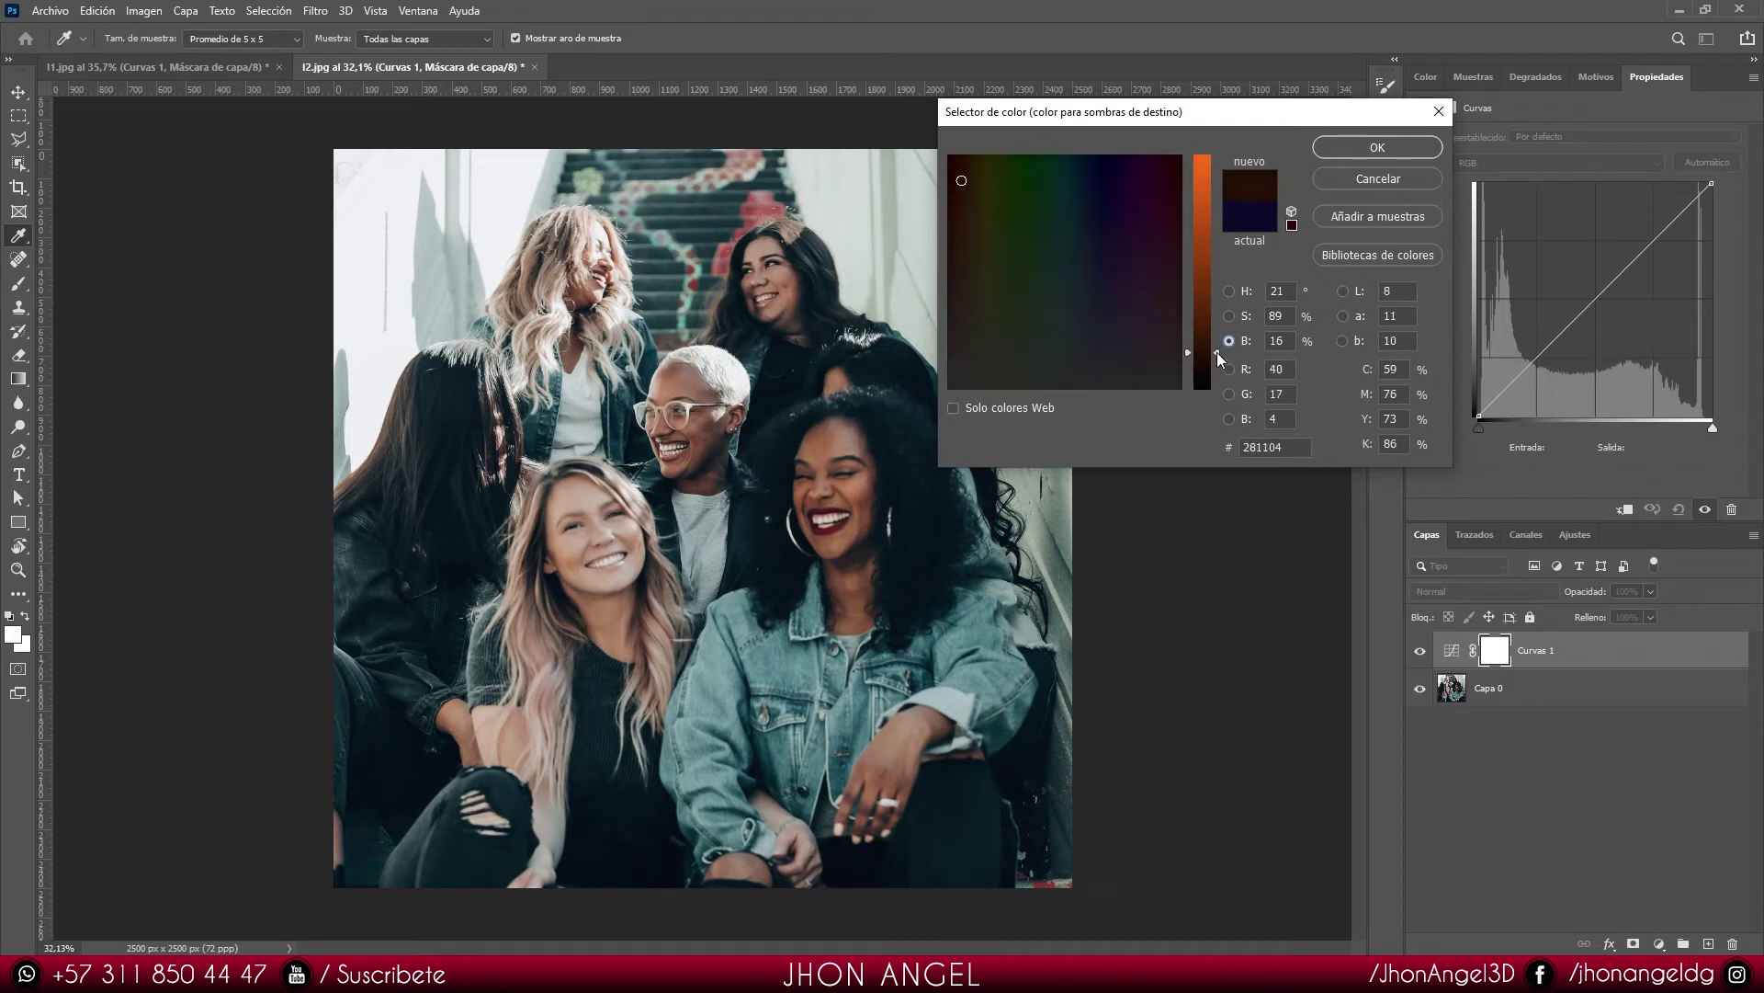
click(1342, 149)
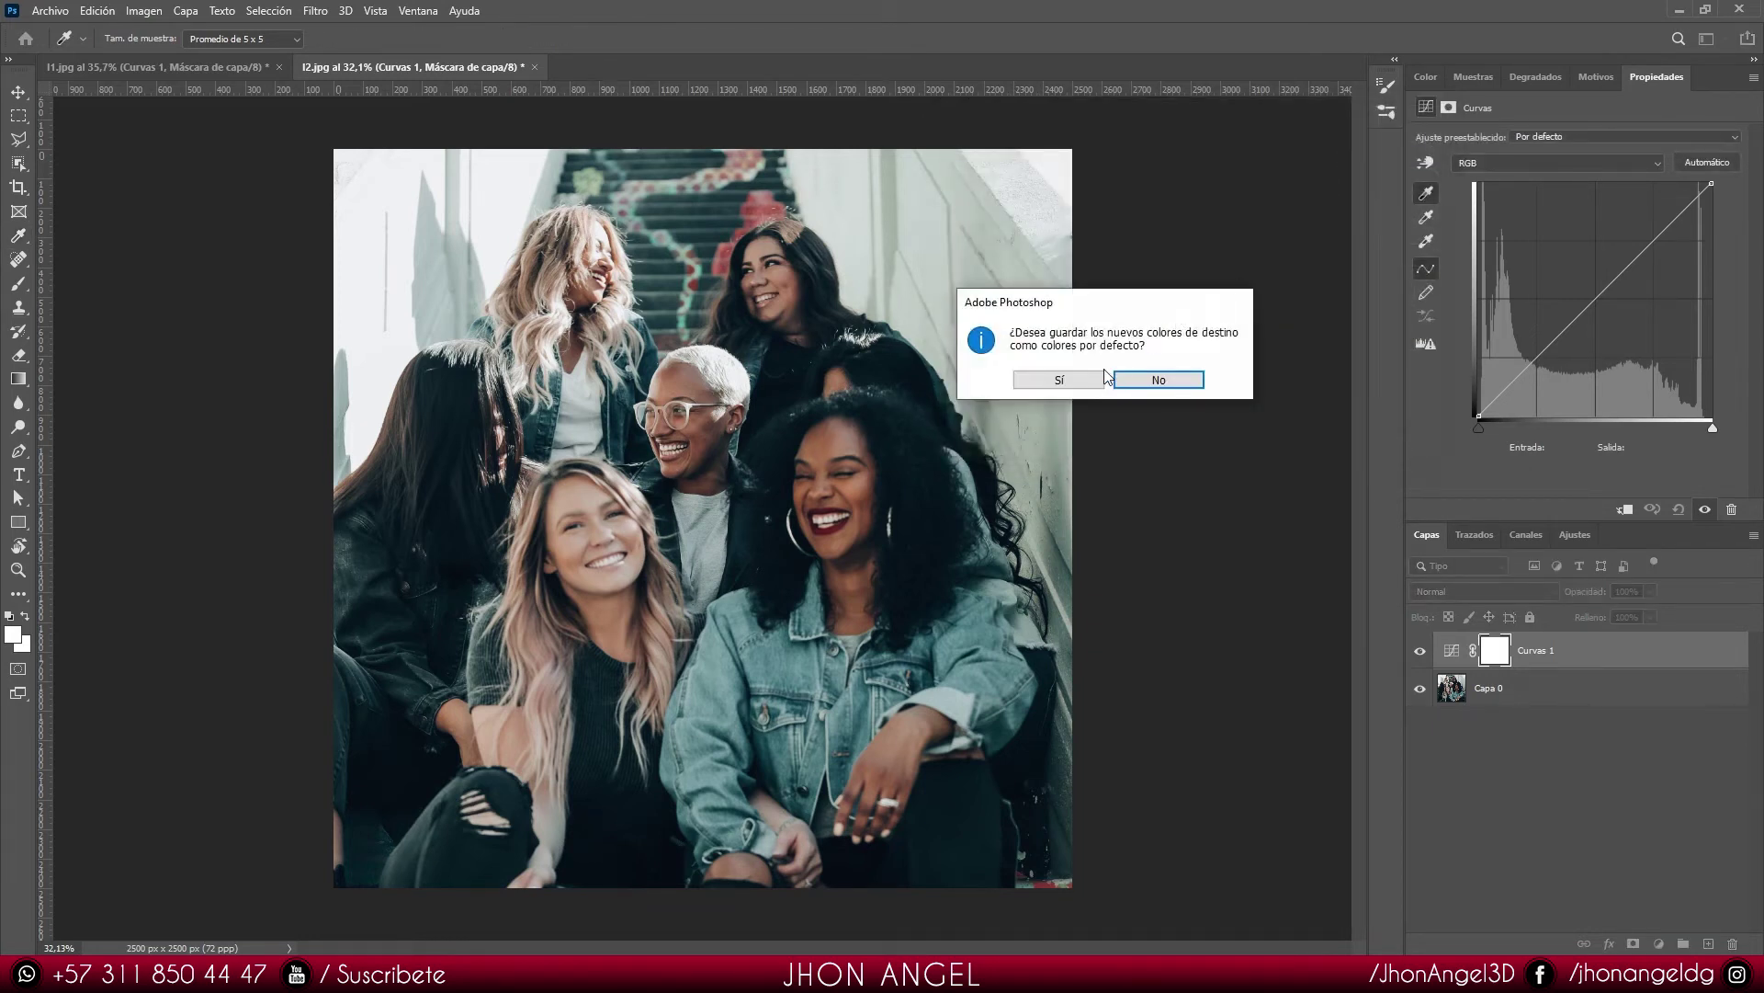
click(1167, 379)
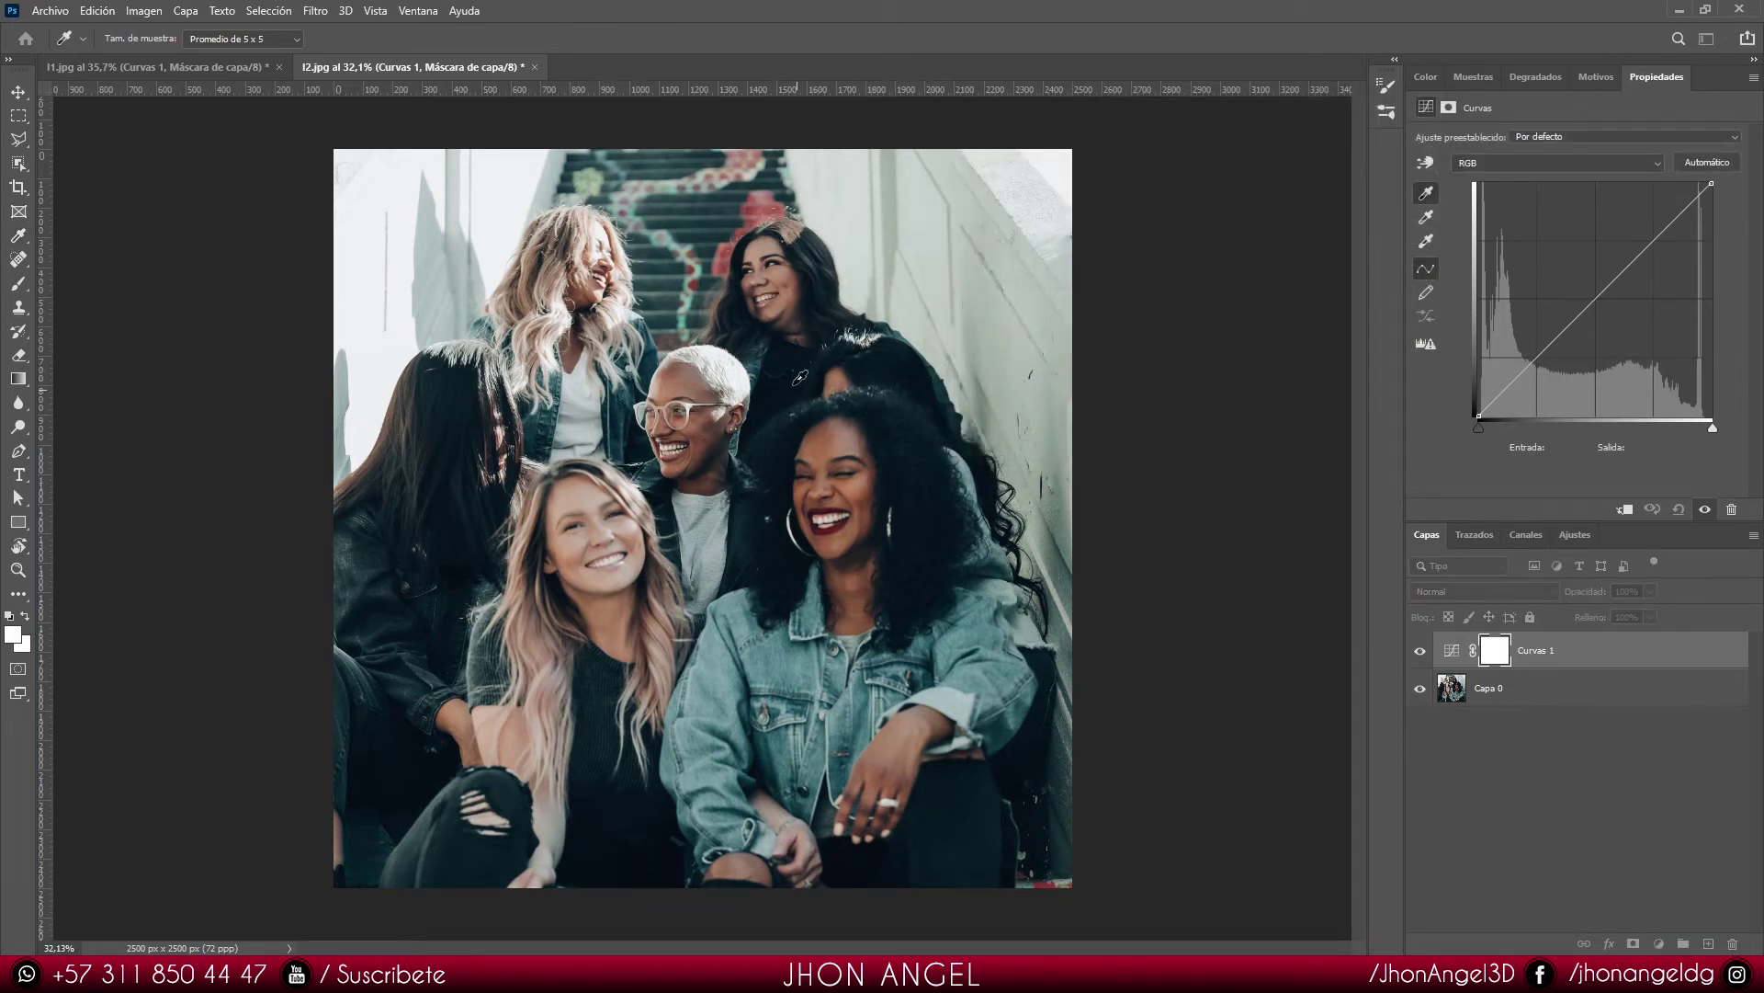
Step: Sample six dark areas of the group photo with the black-point eyedropper to set warm shadows
click(774, 390)
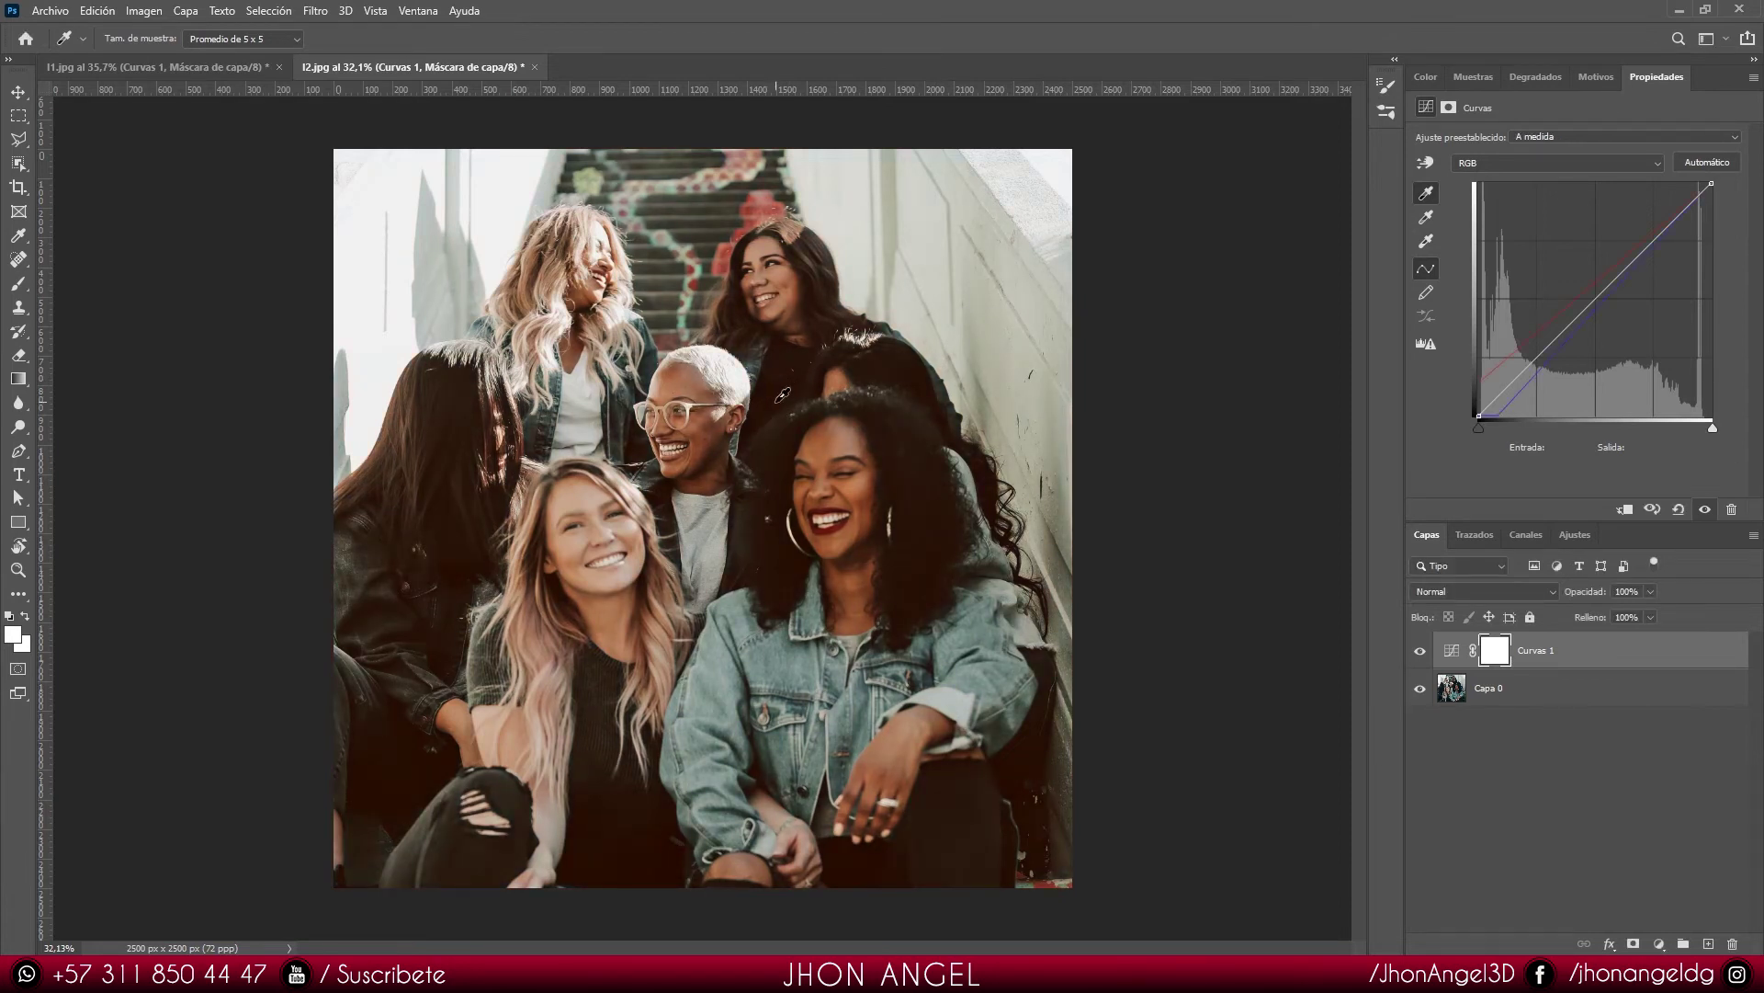
click(910, 501)
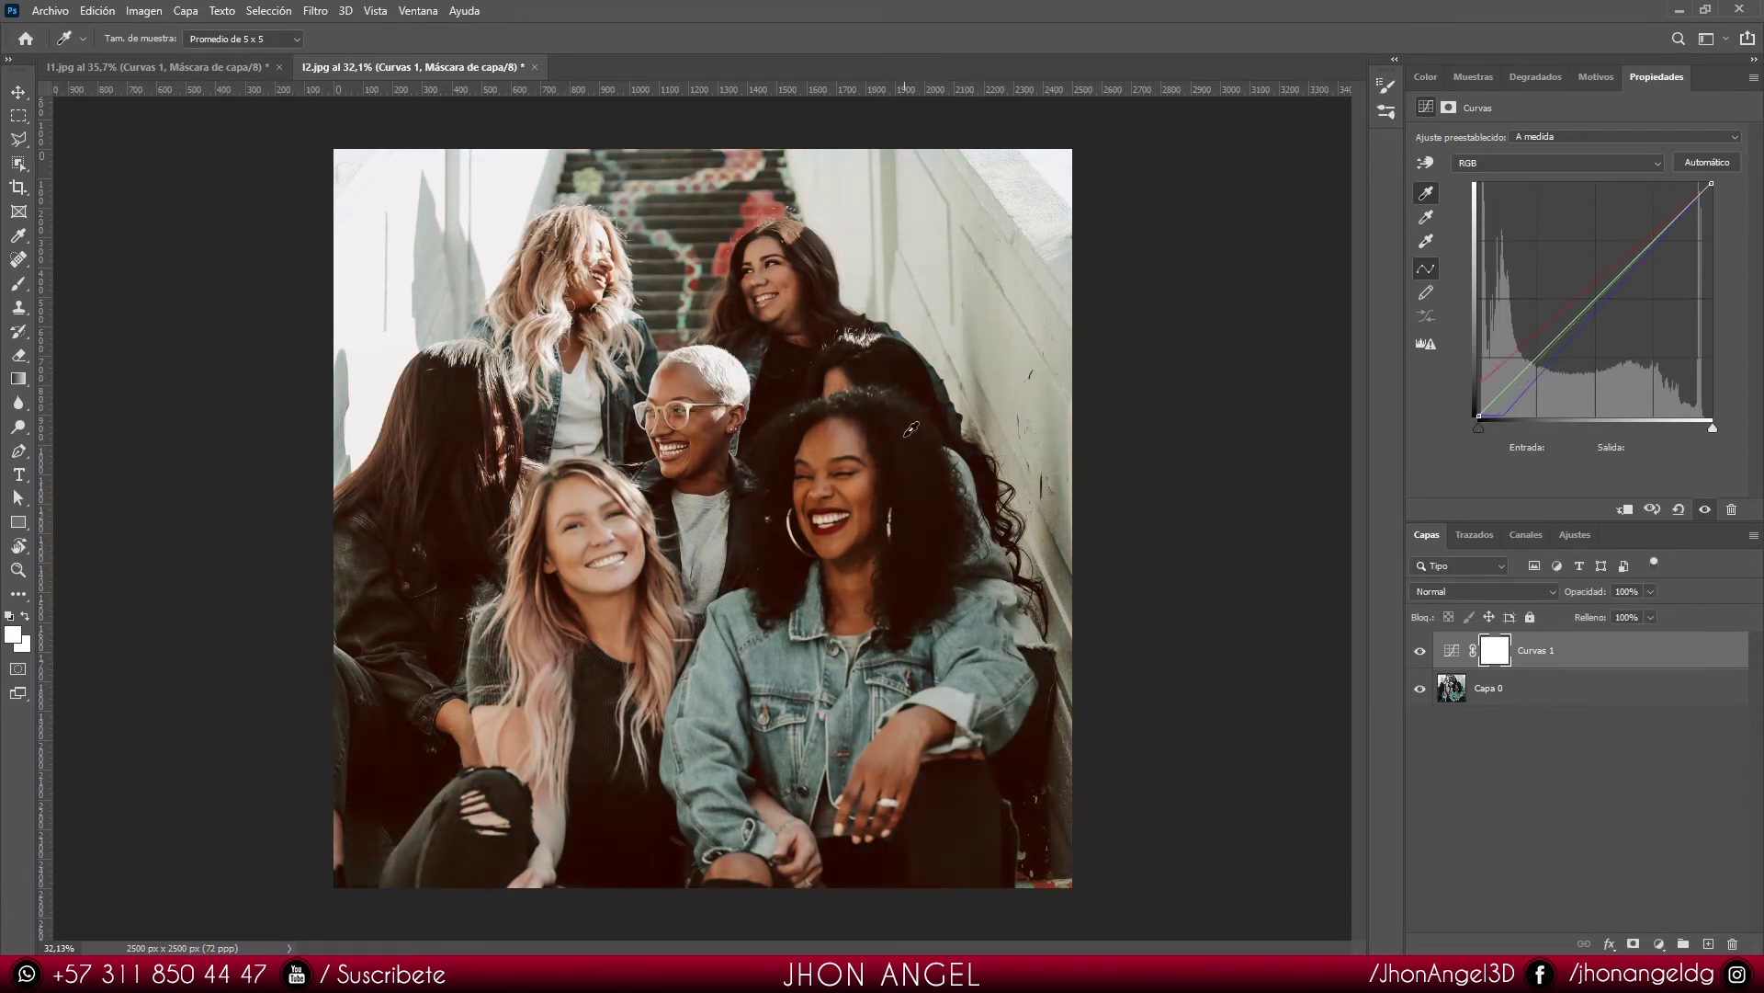
click(900, 372)
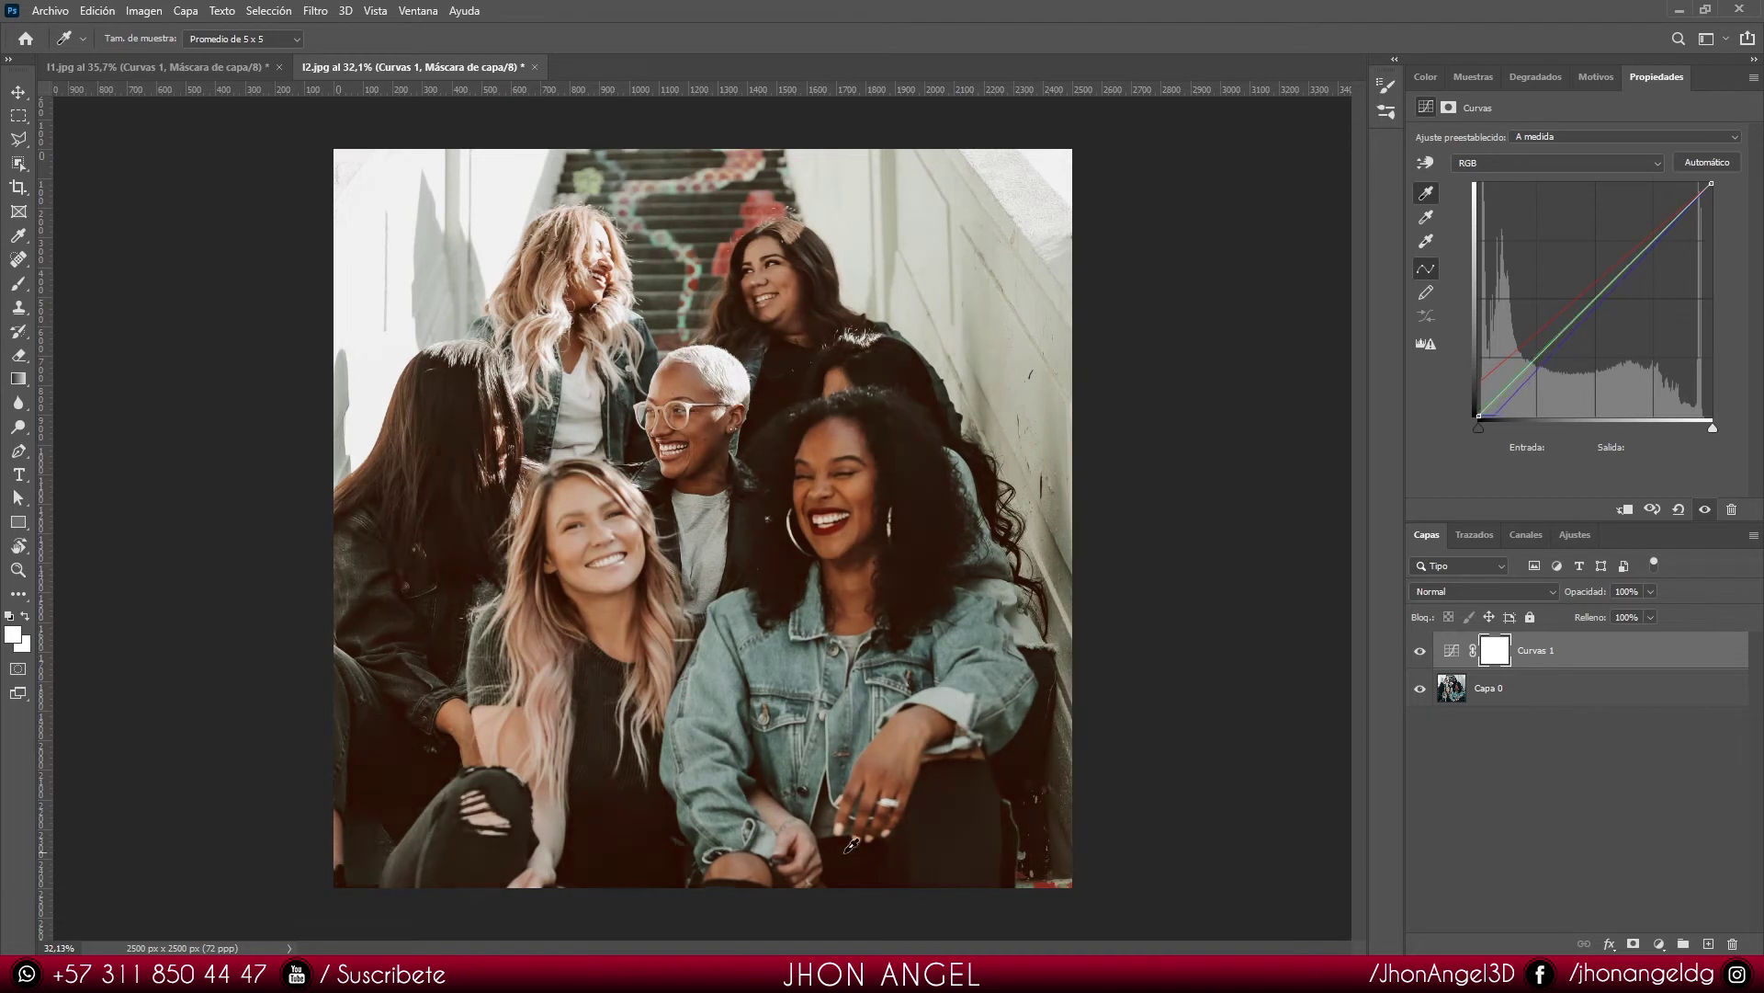
click(1015, 694)
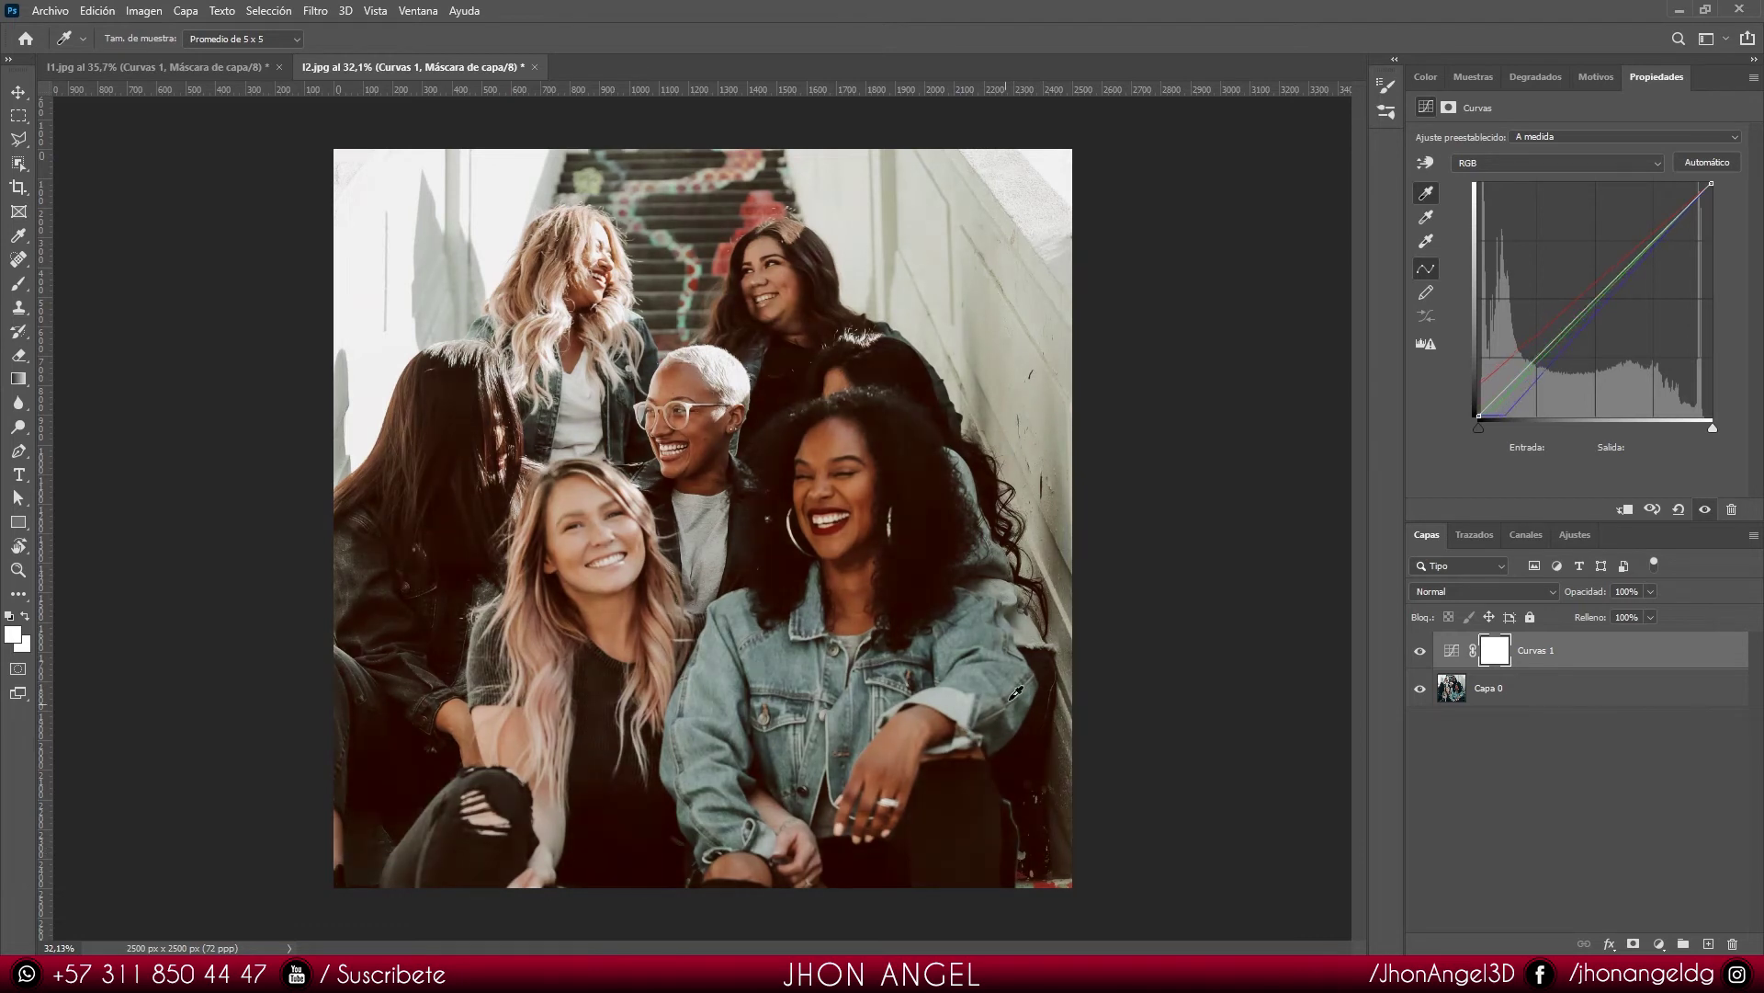
click(899, 364)
click(973, 798)
Step: Choose an orange-brown hue for the Curves midtone target colour
double_click(1426, 221)
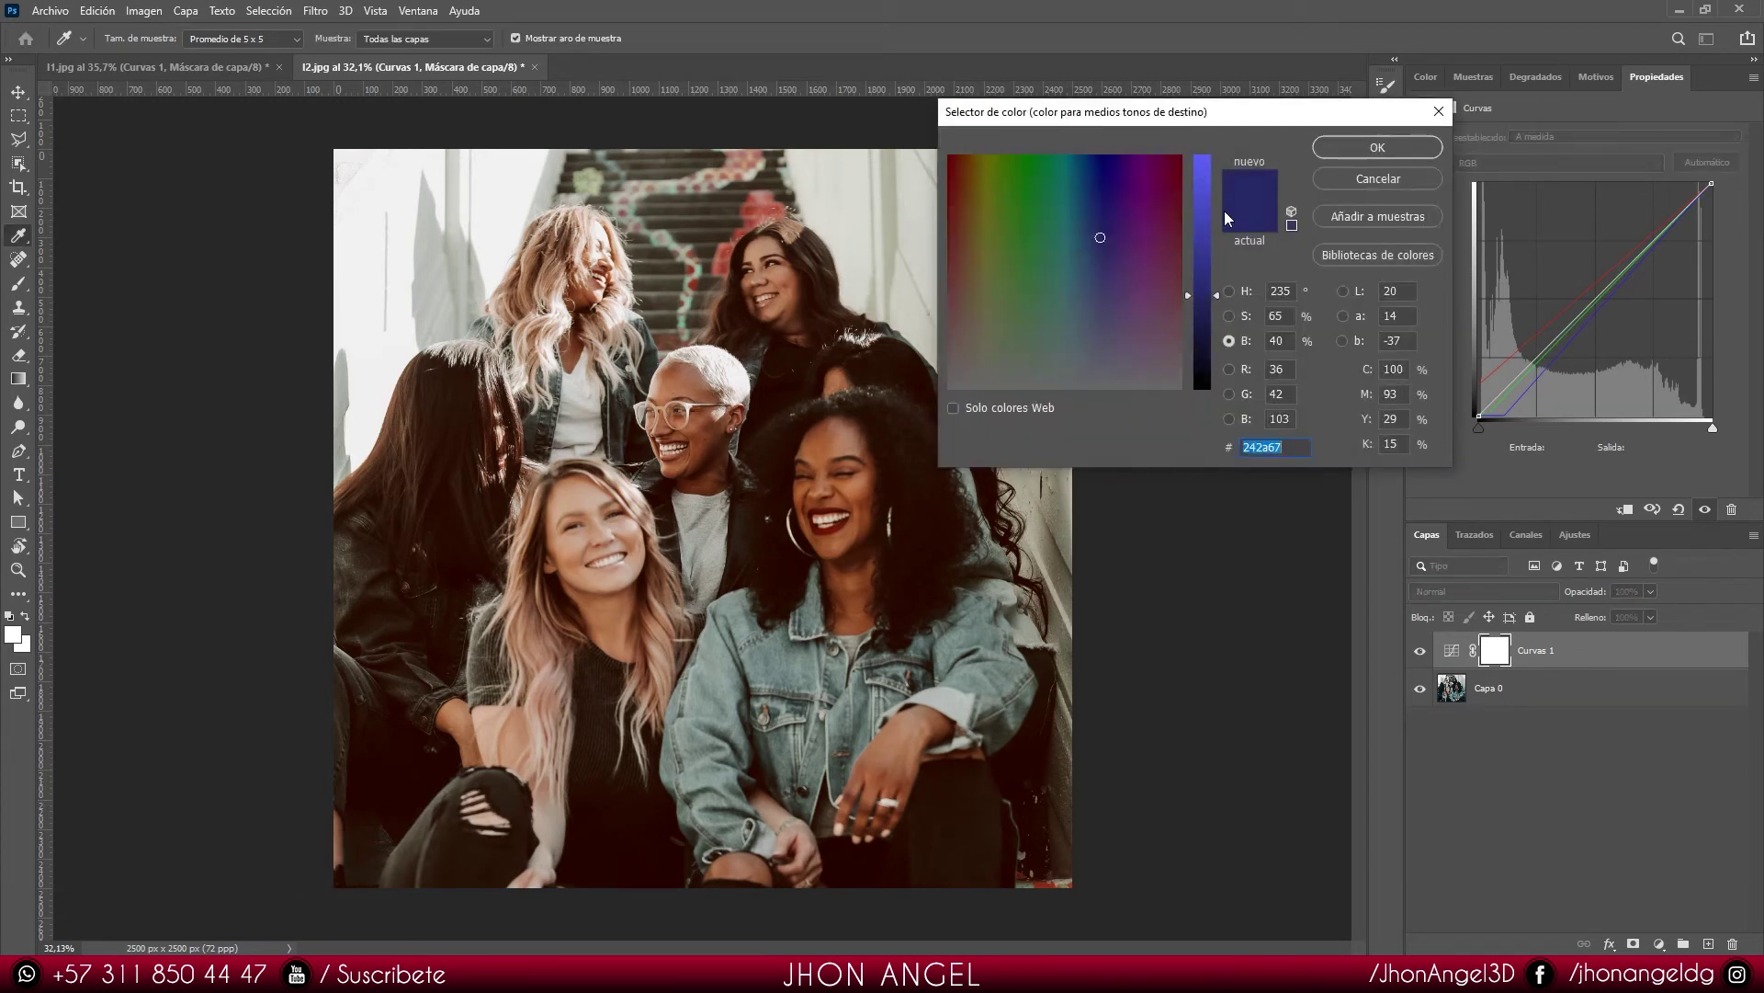
click(1230, 289)
drag(1220, 221, 1211, 154)
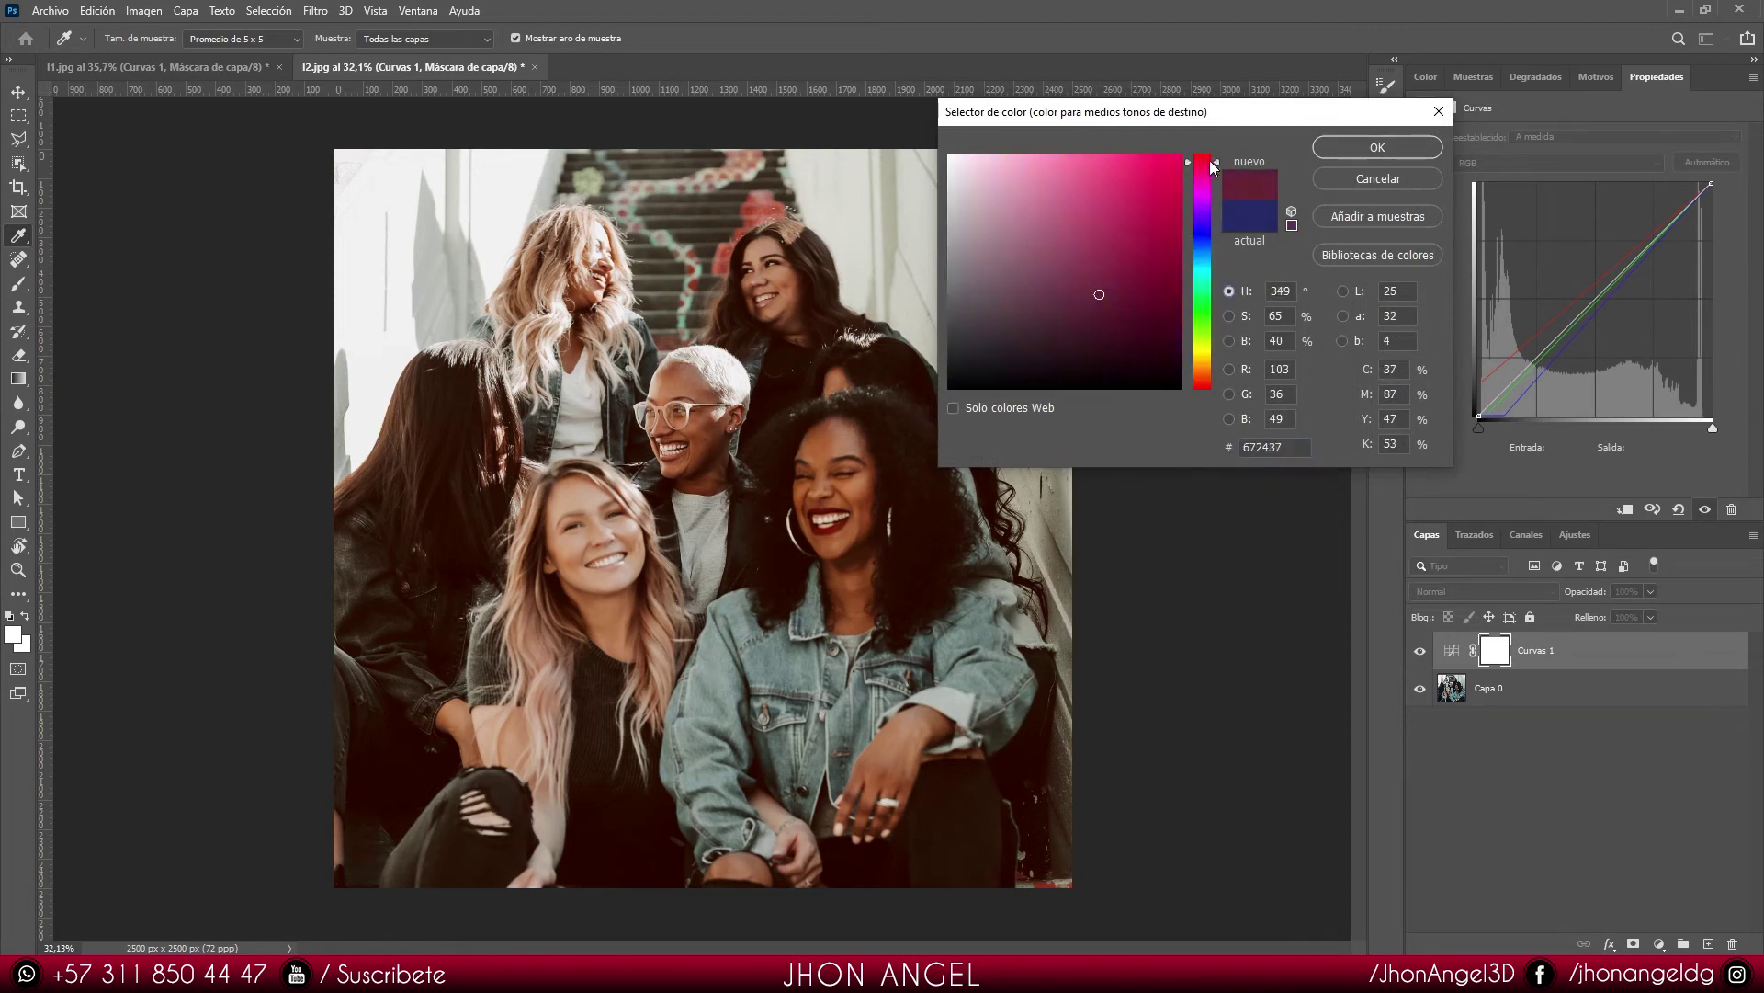
drag(1202, 361, 1202, 372)
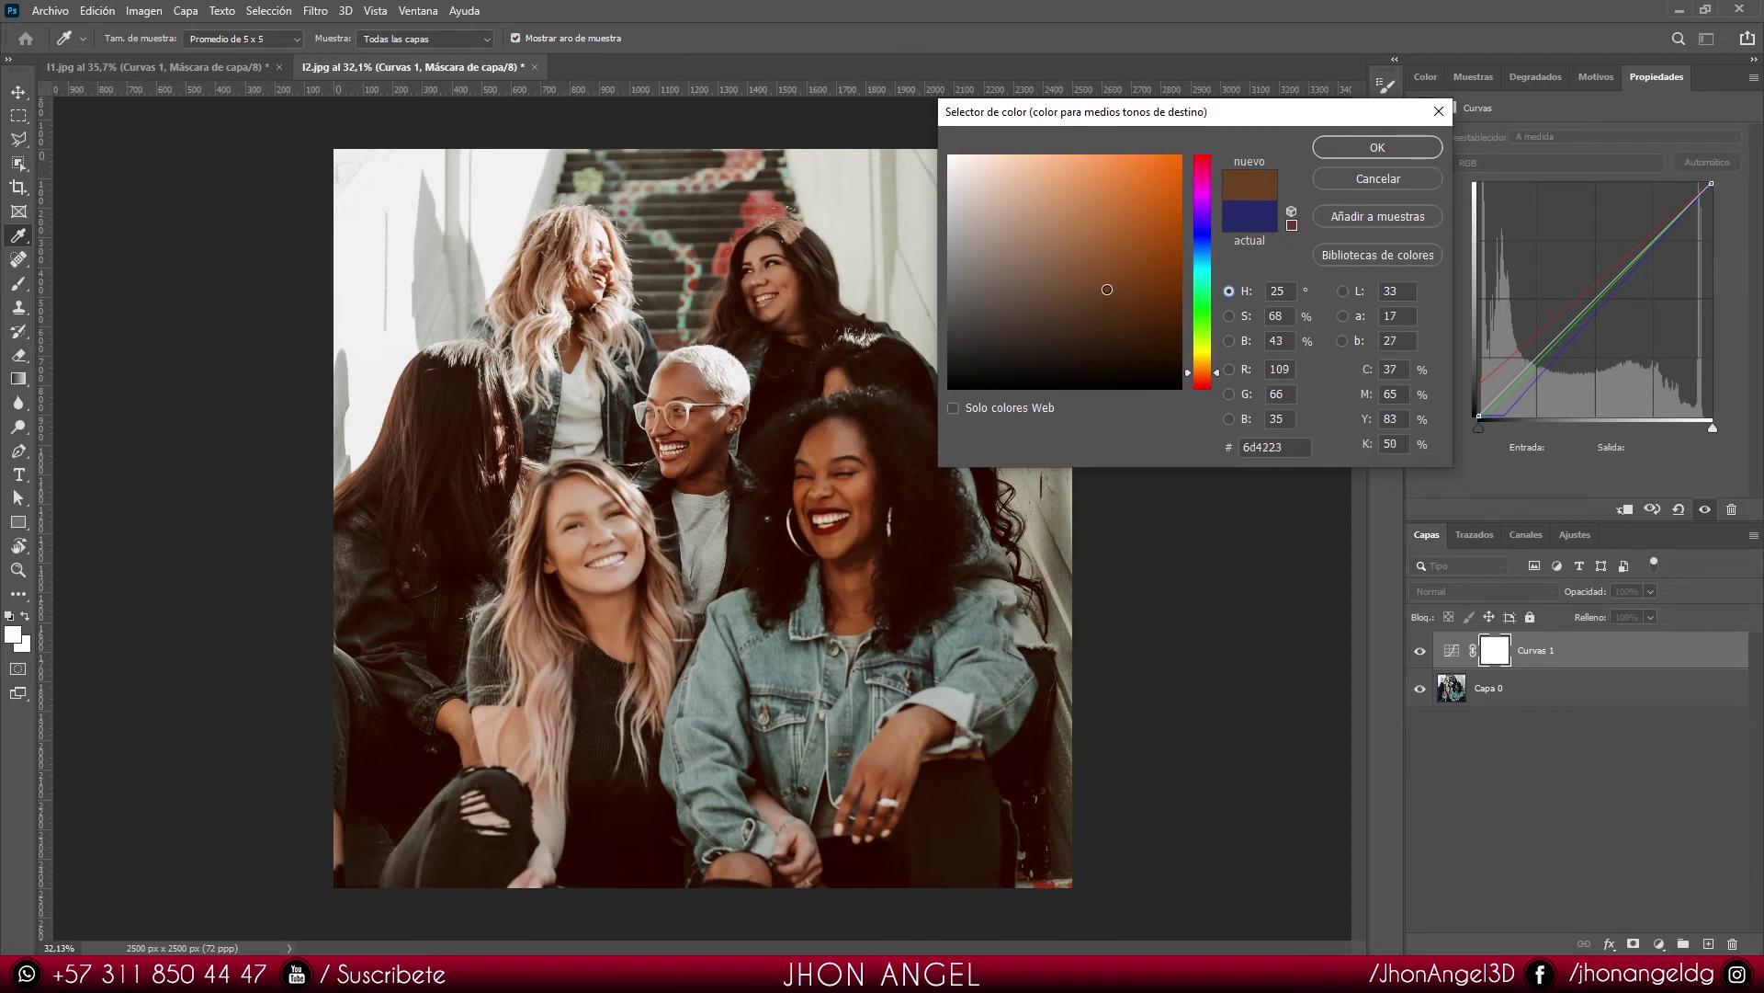
mouse_move(1103, 291)
mouse_down()
mouse_move(1059, 290)
mouse_move(1065, 317)
mouse_up()
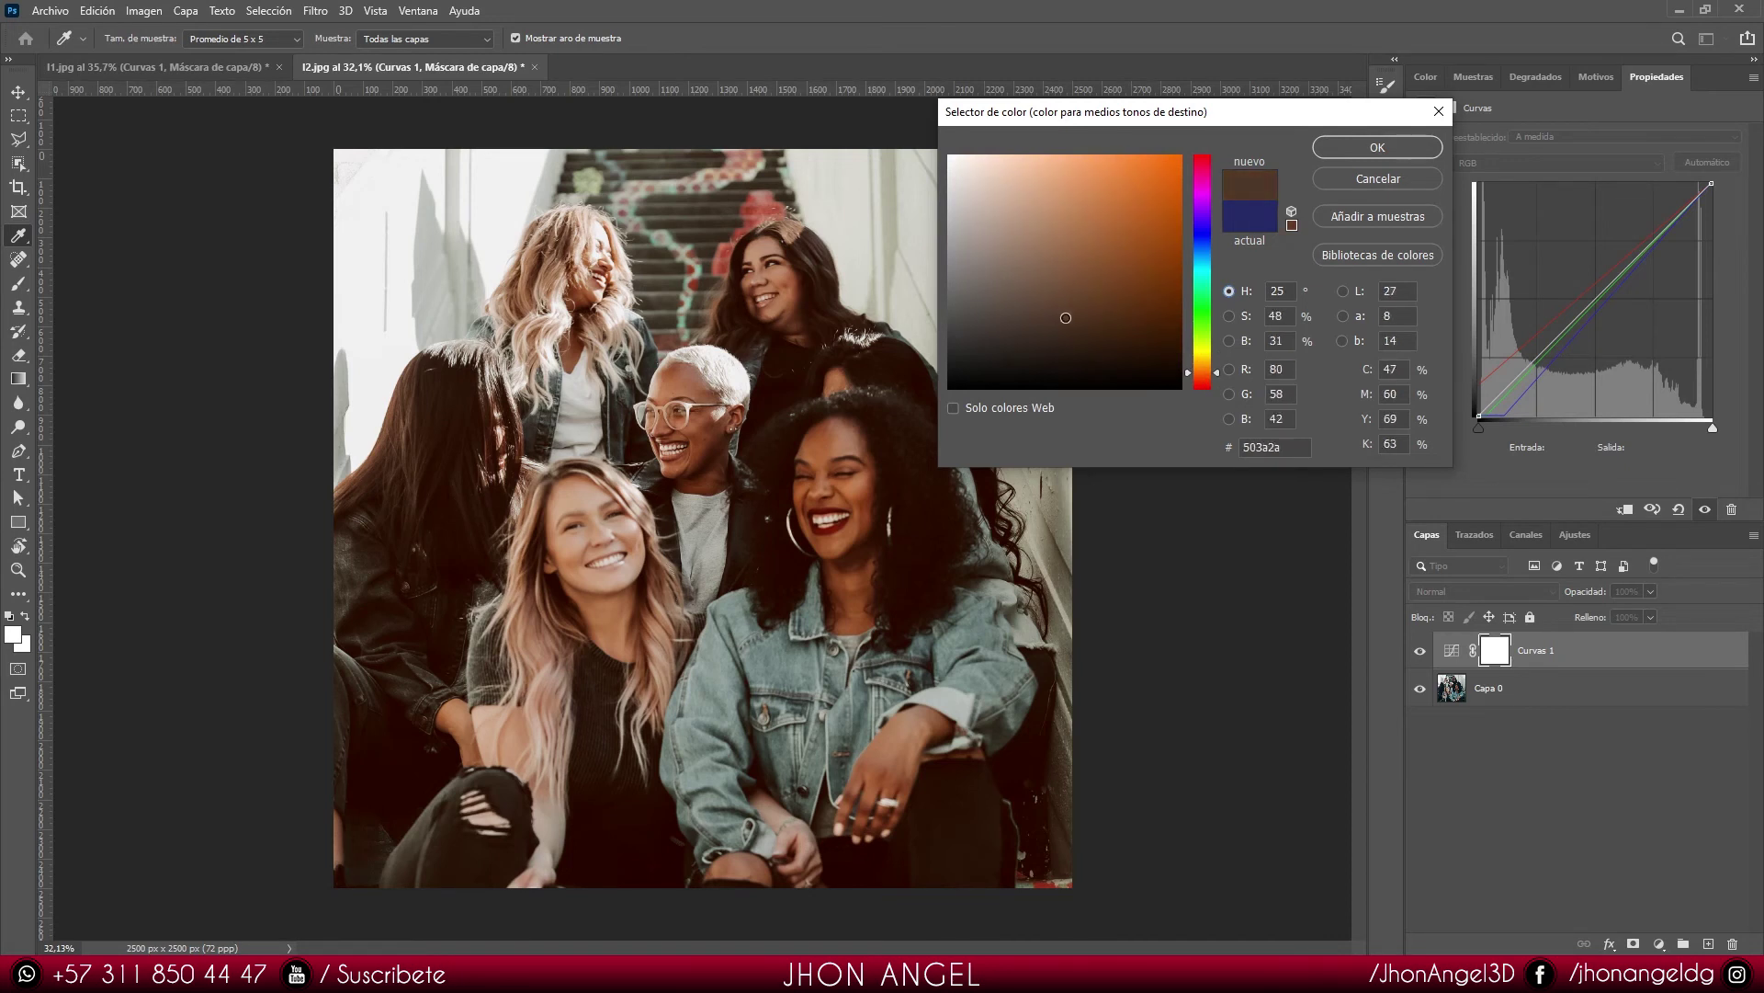
Step: Lower saturation and adjust brightness to brown 513c2c, confirm, and decline saving as defaults
click(1230, 316)
mouse_move(1214, 272)
mouse_down()
mouse_move(1217, 313)
mouse_move(1217, 296)
mouse_up()
click(1229, 341)
click(1365, 151)
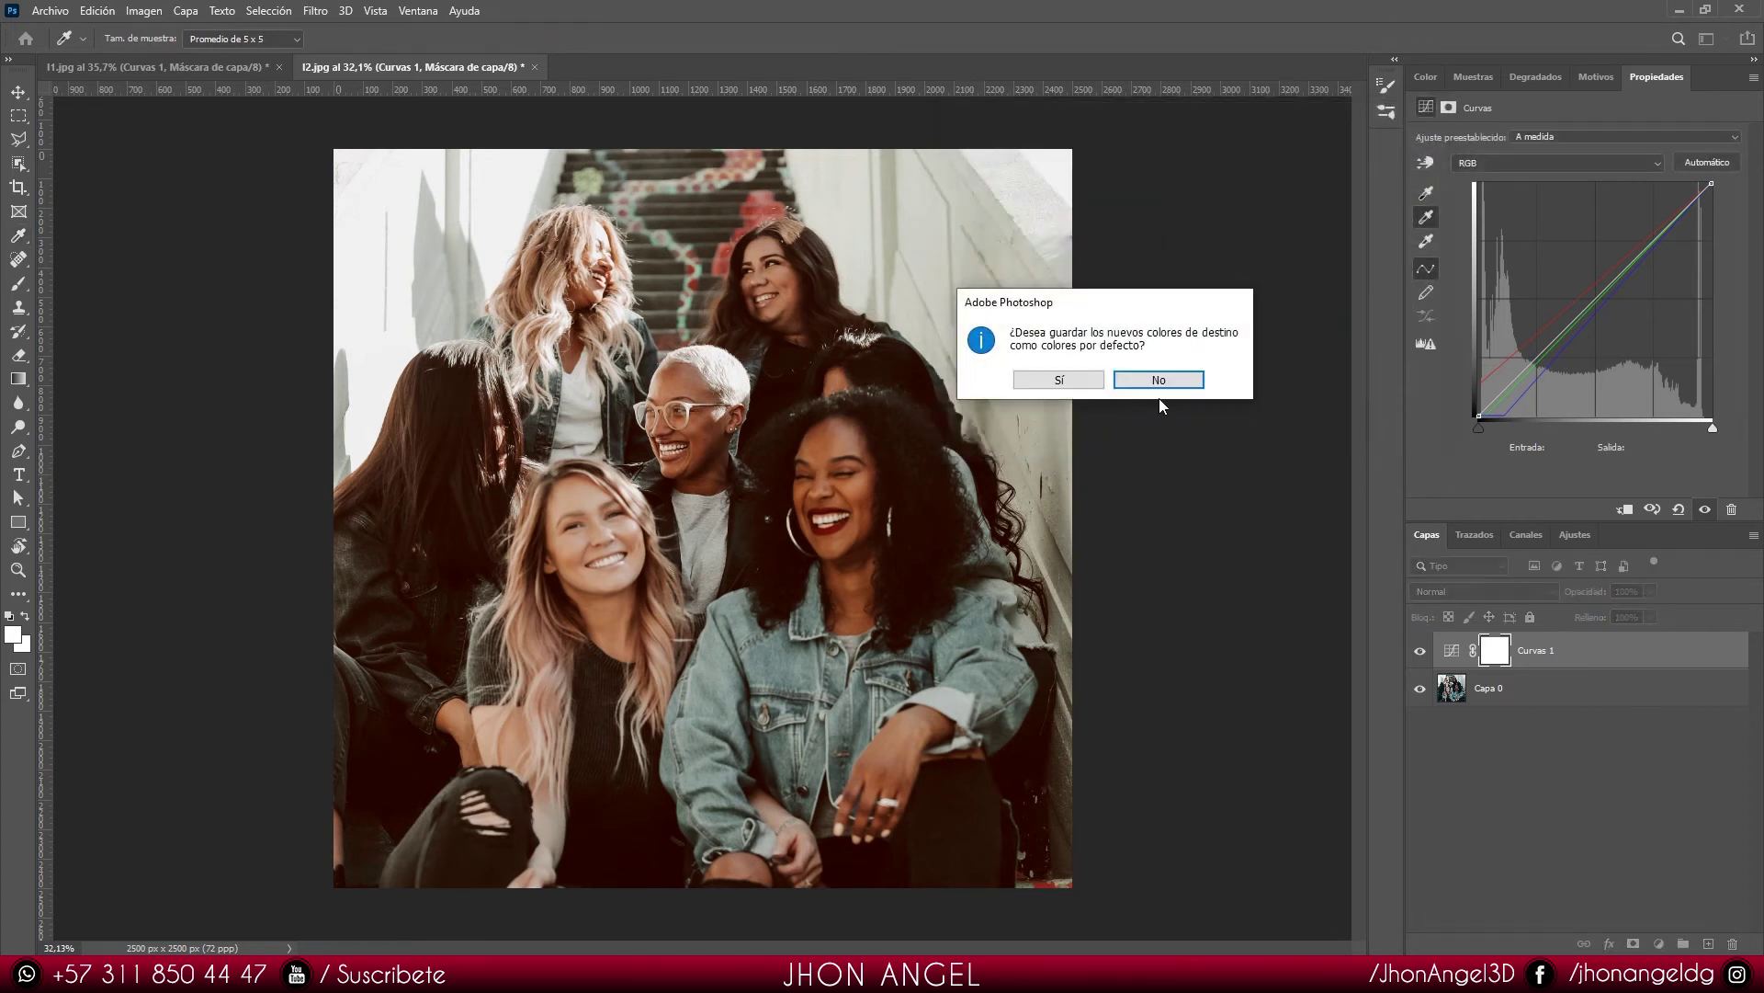
click(1060, 379)
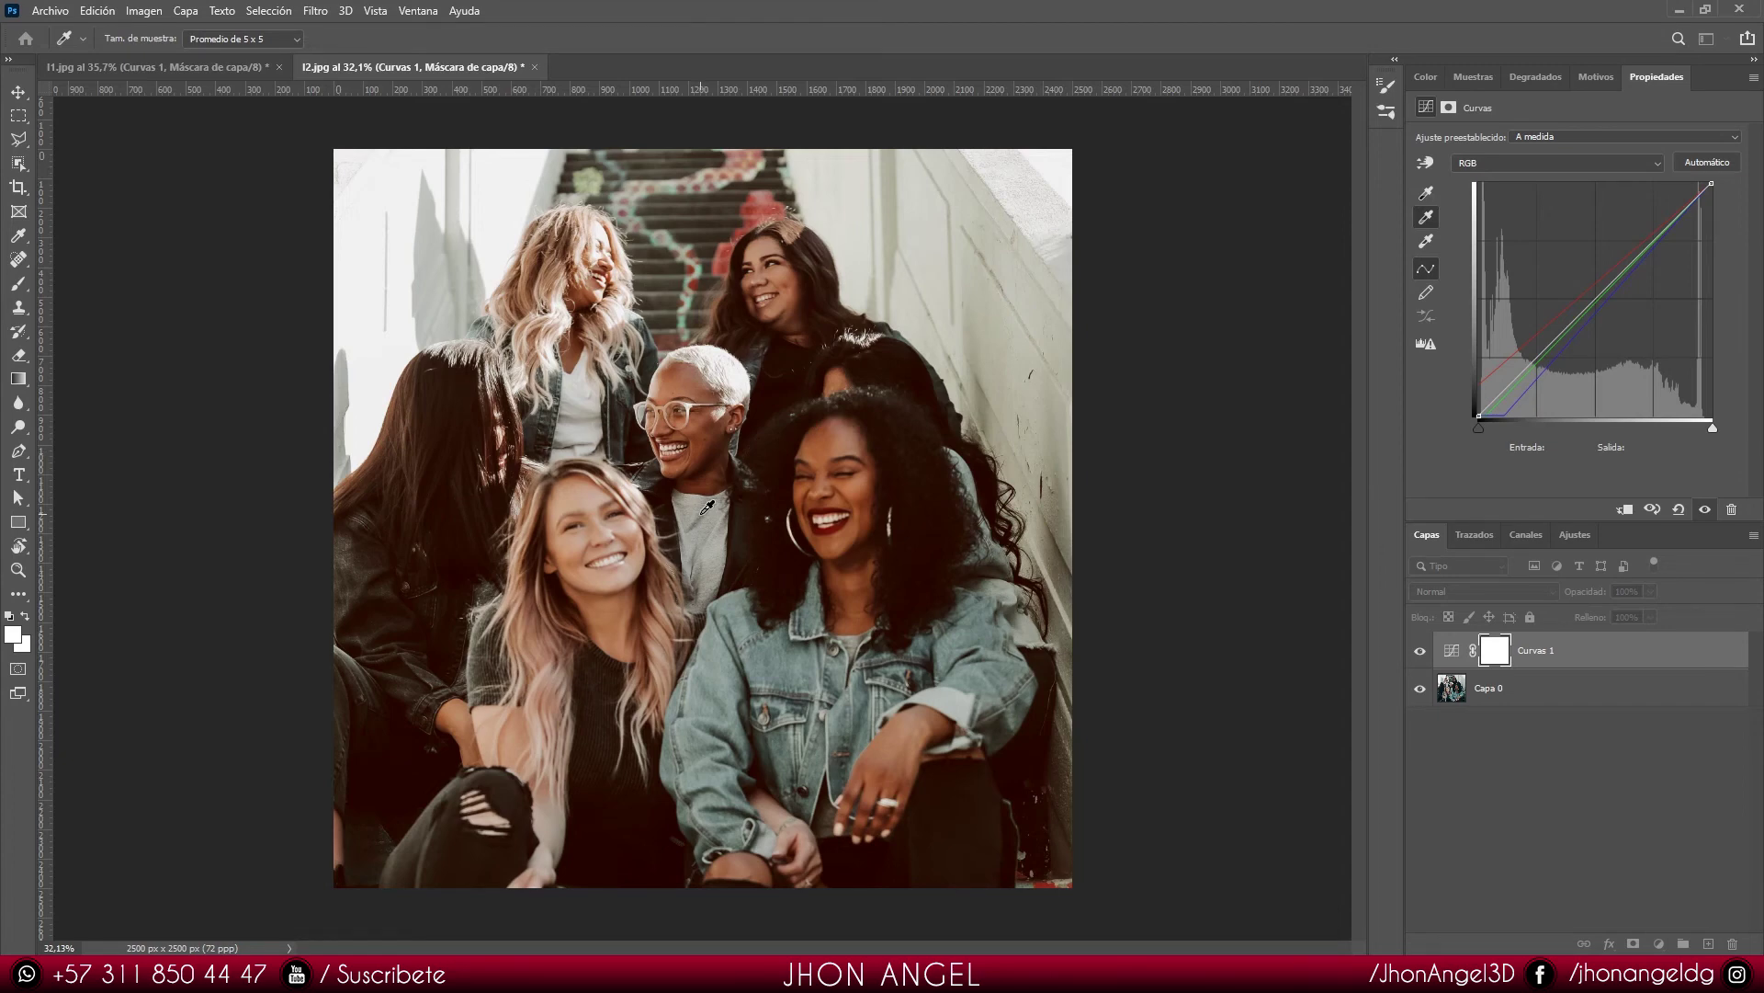
scroll(708, 507, up, 3)
scroll(706, 519, up, 2)
scroll(704, 531, up, 1)
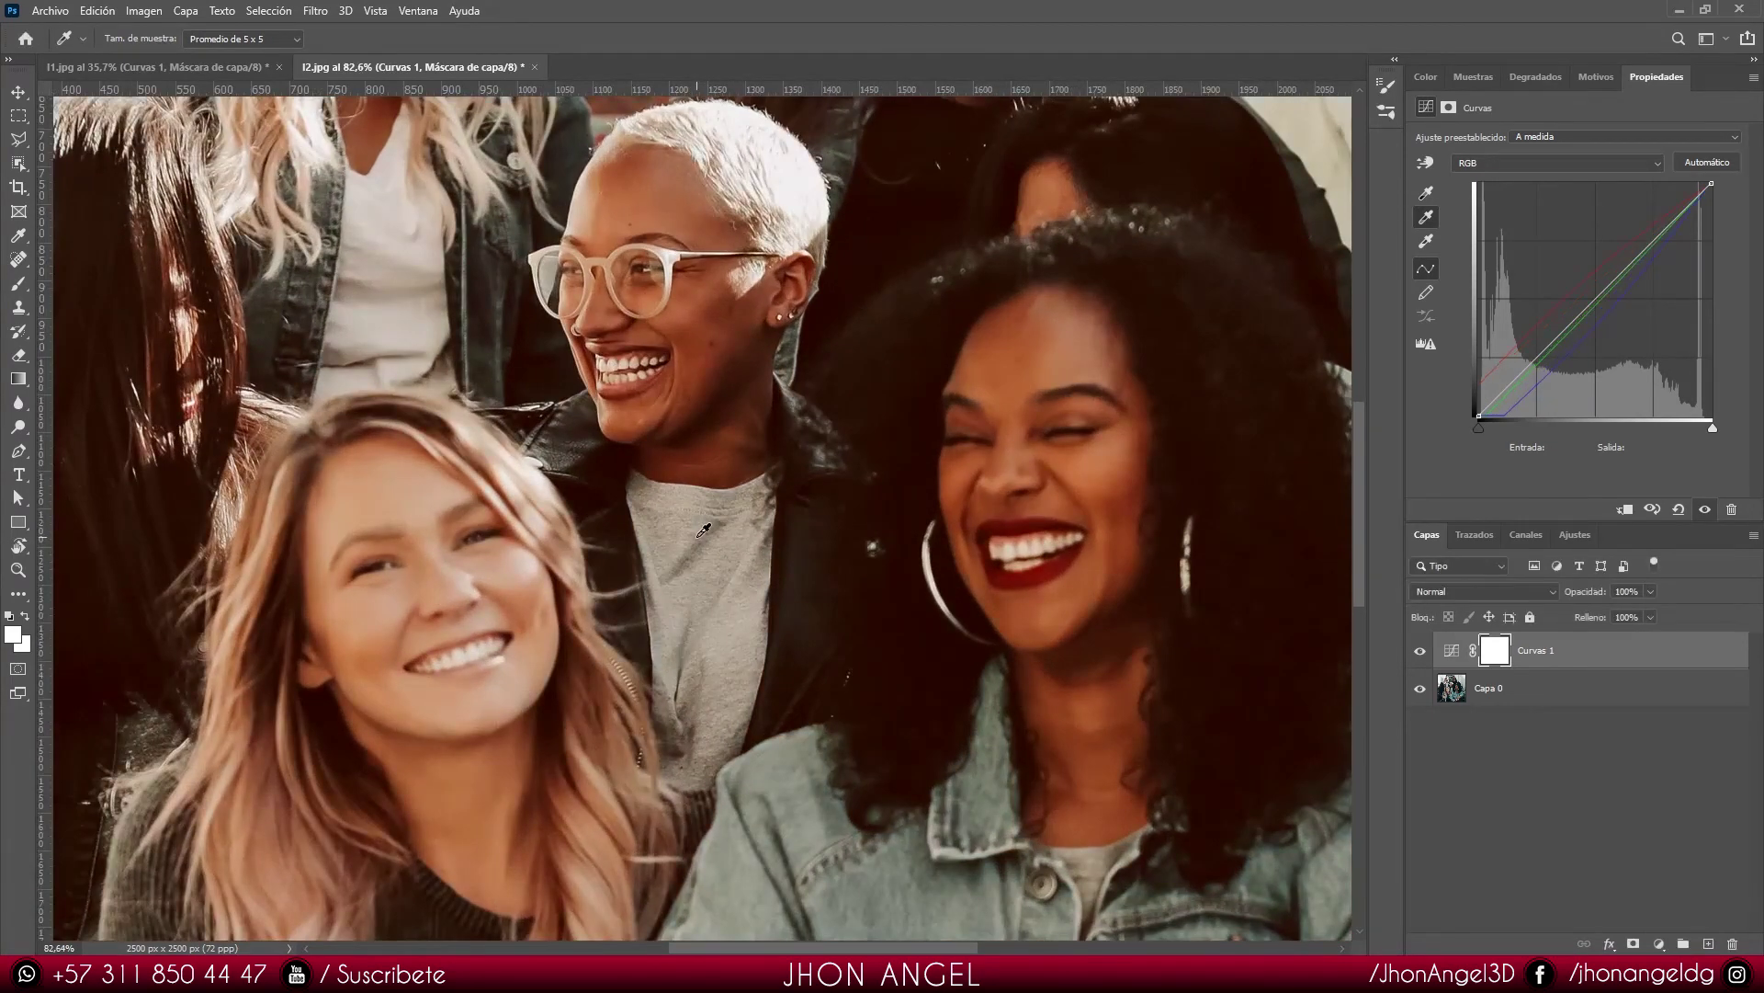
scroll(704, 530, down, 3)
scroll(706, 530, down, 1)
scroll(708, 528, down, 1)
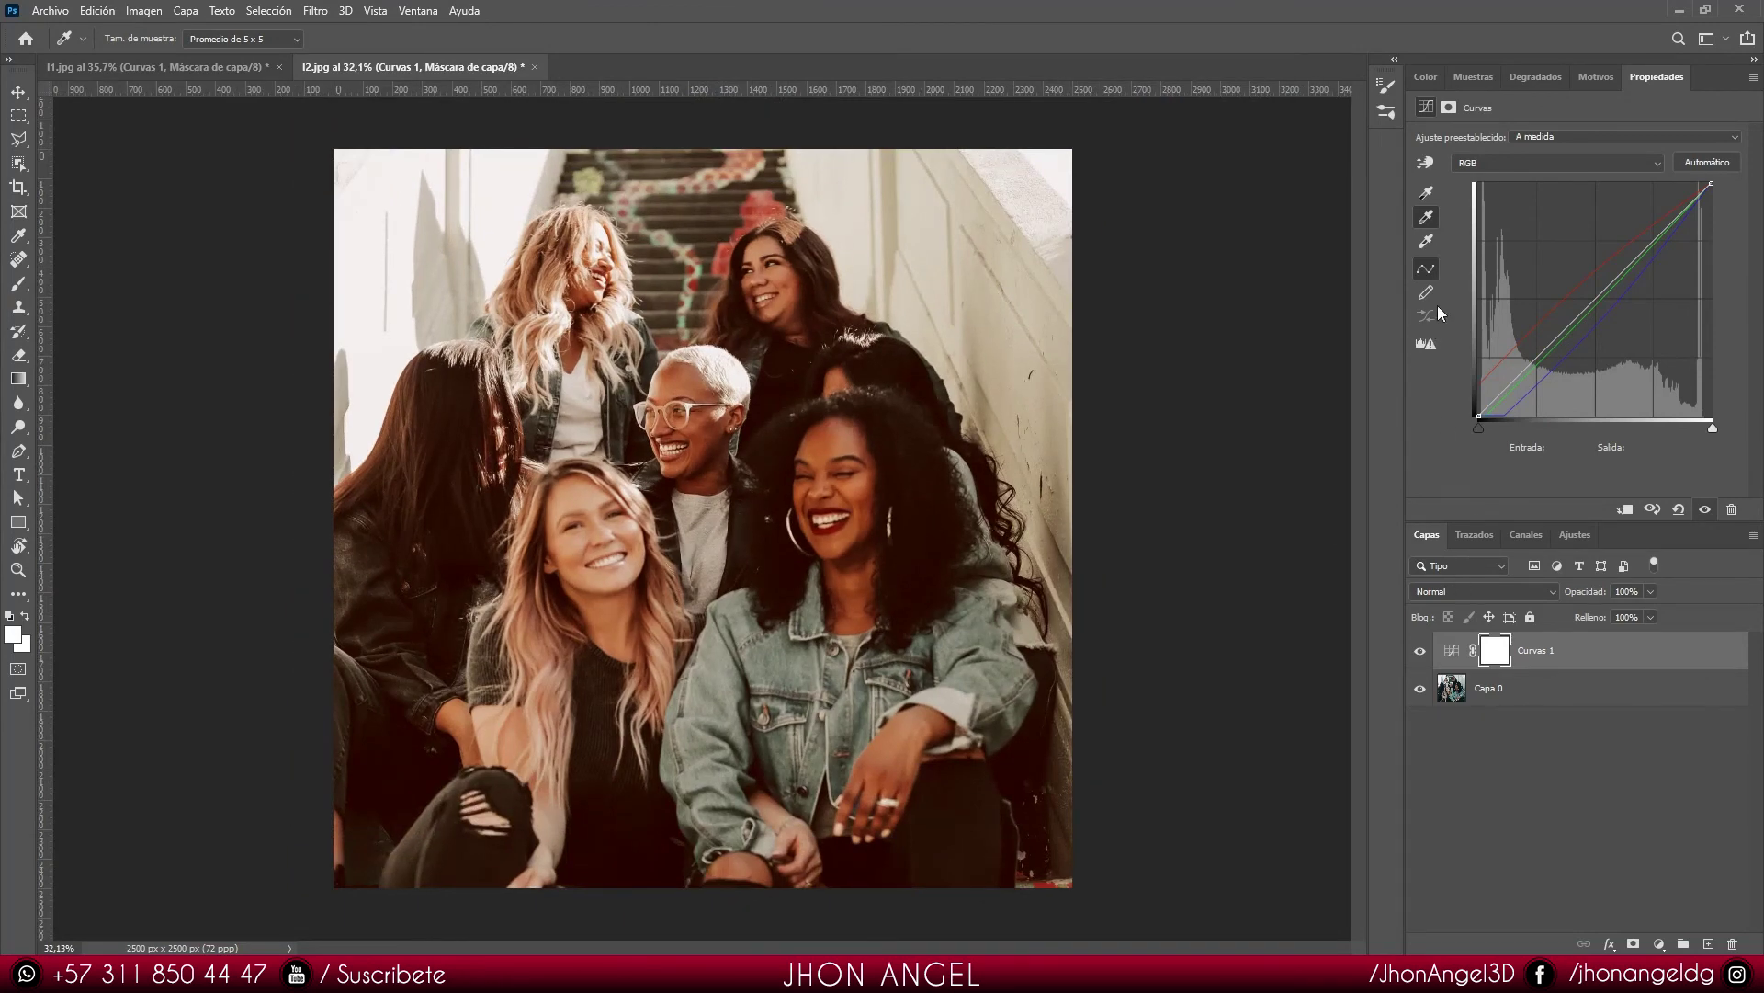
Step: Set the Curves highlight target colour to pale peach fee2ce and confirm it
double_click(1427, 244)
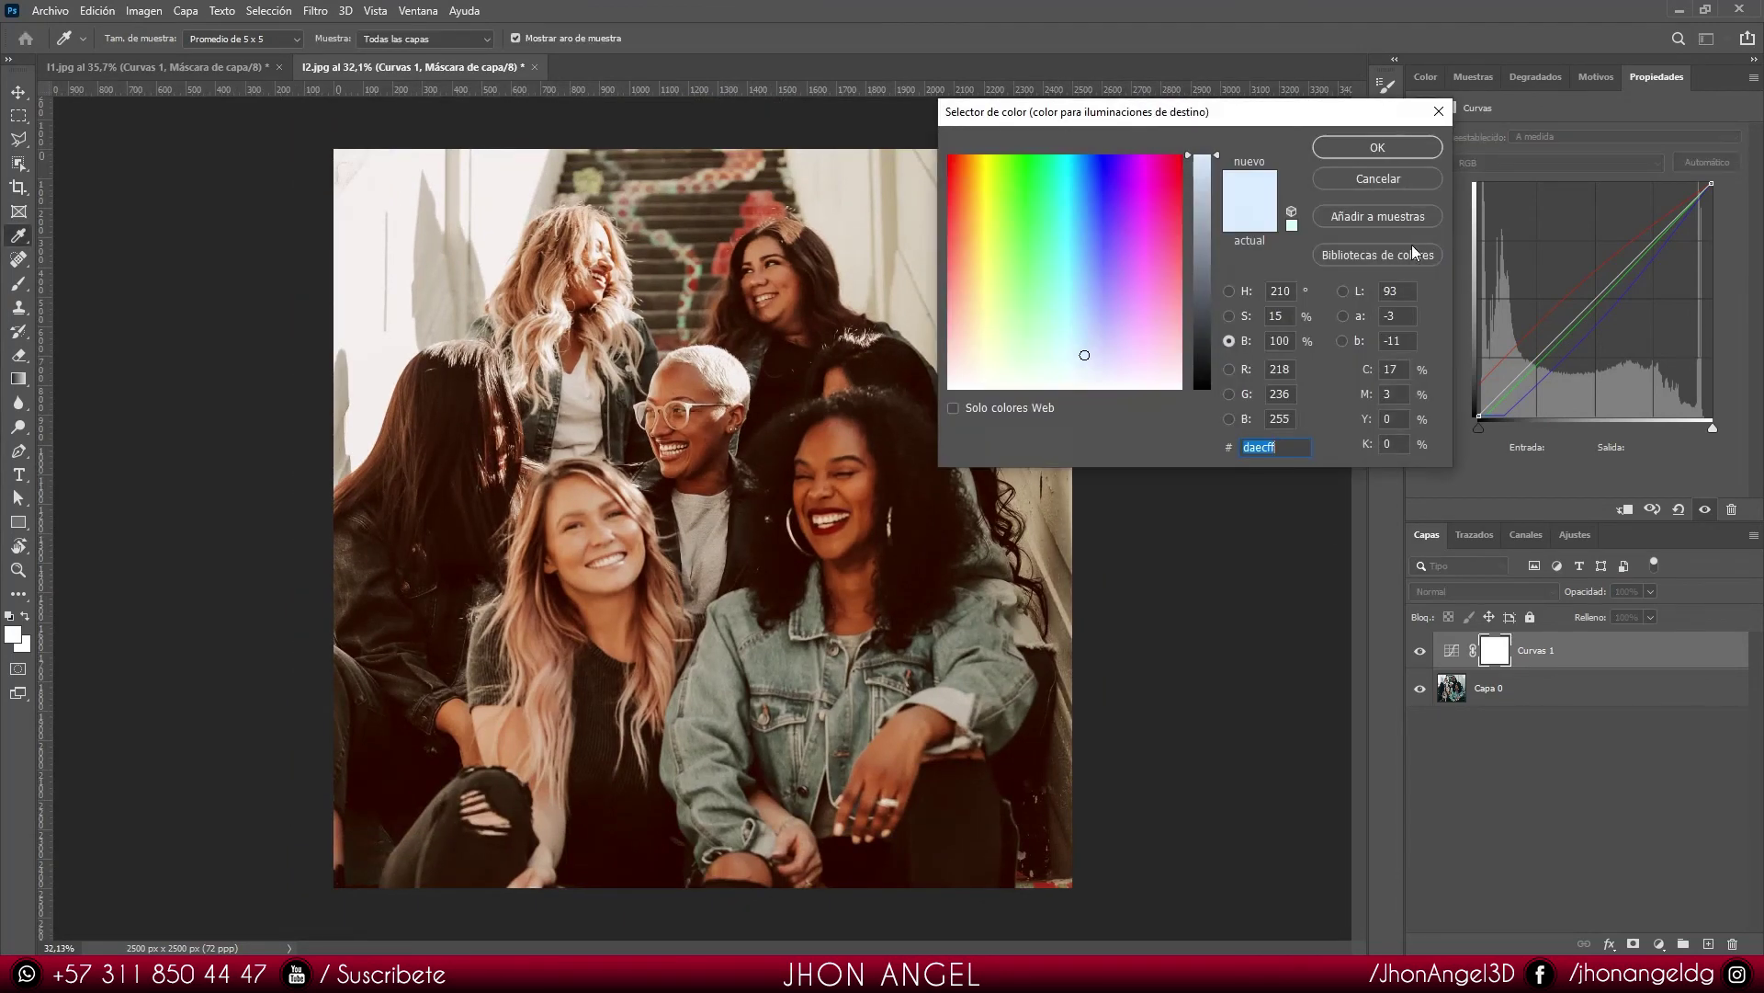
click(1230, 291)
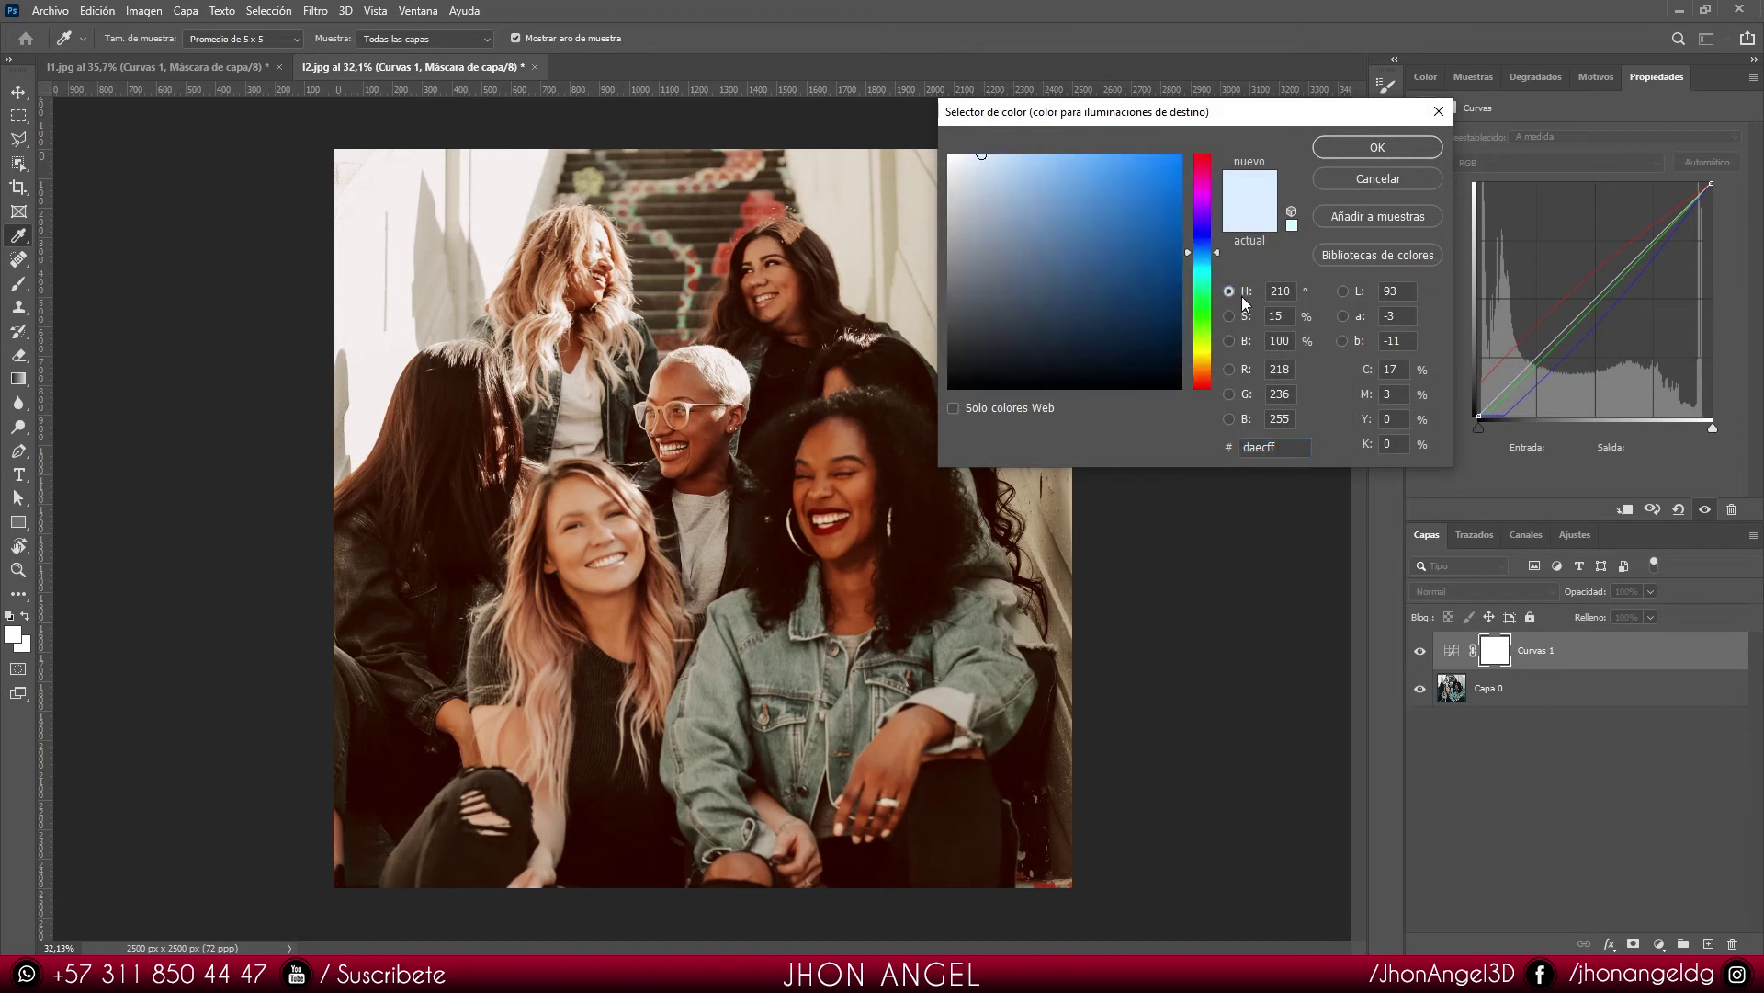
mouse_move(1011, 173)
mouse_down()
mouse_move(935, 151)
mouse_move(980, 153)
mouse_up()
drag(1213, 181, 1211, 168)
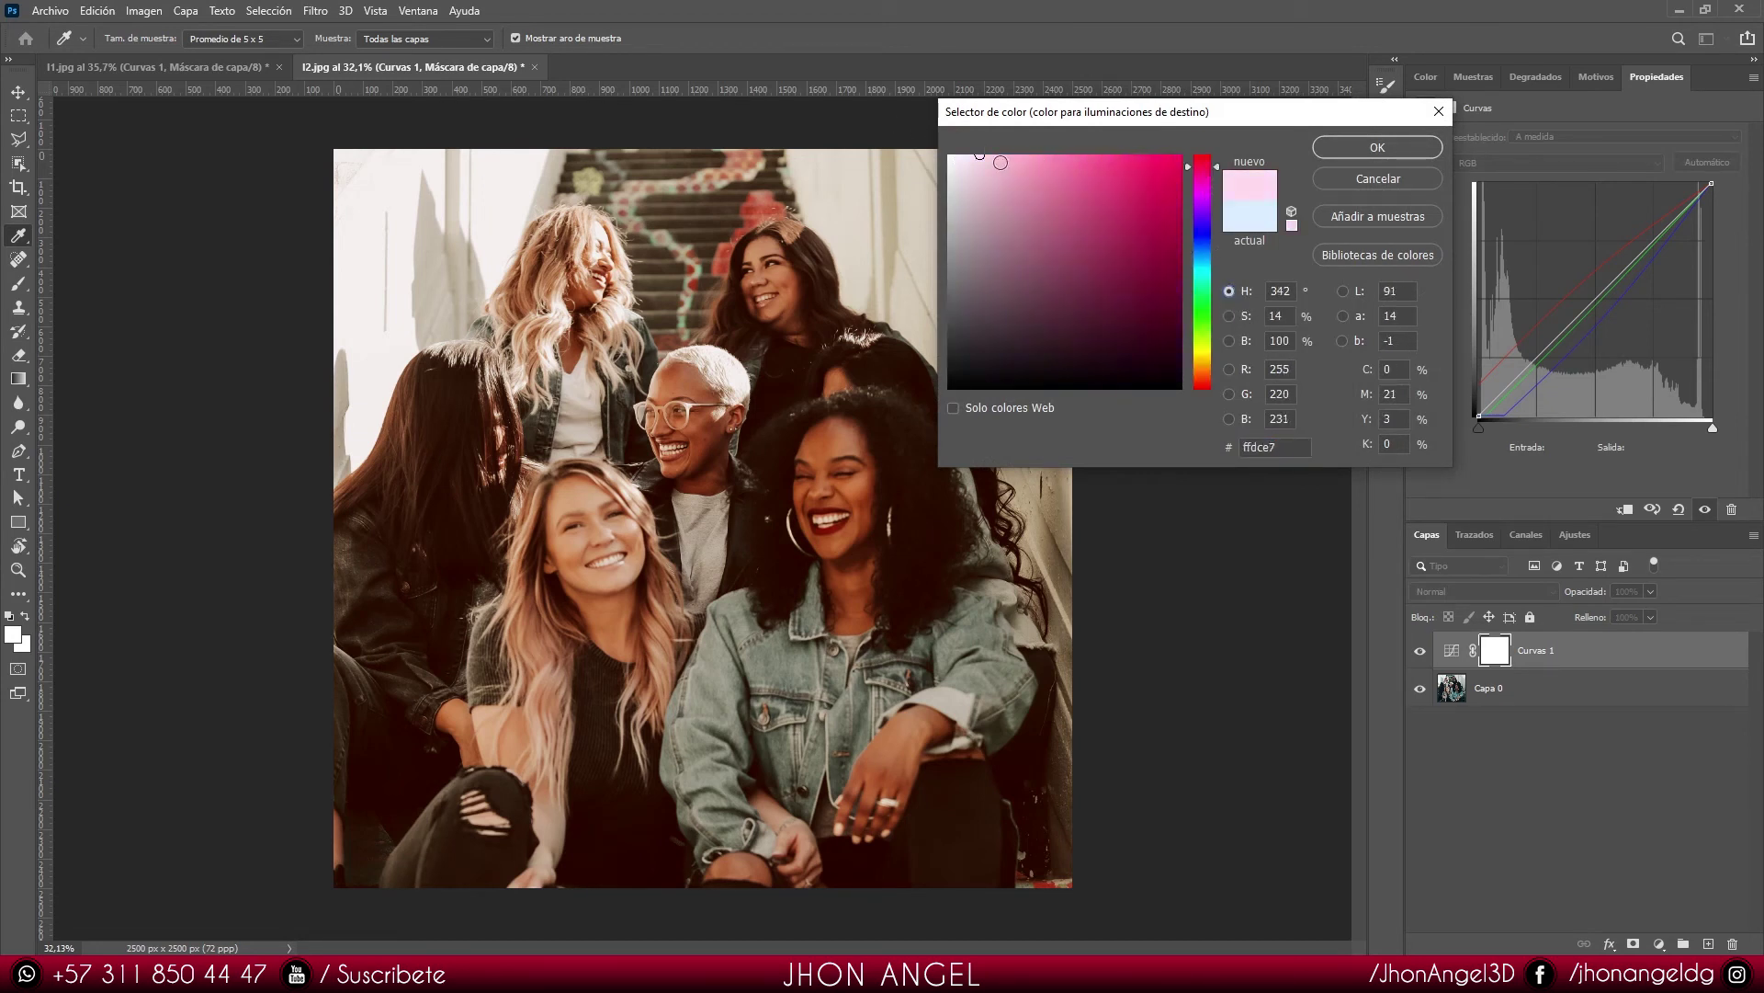
drag(982, 154, 991, 156)
drag(1210, 206, 1202, 372)
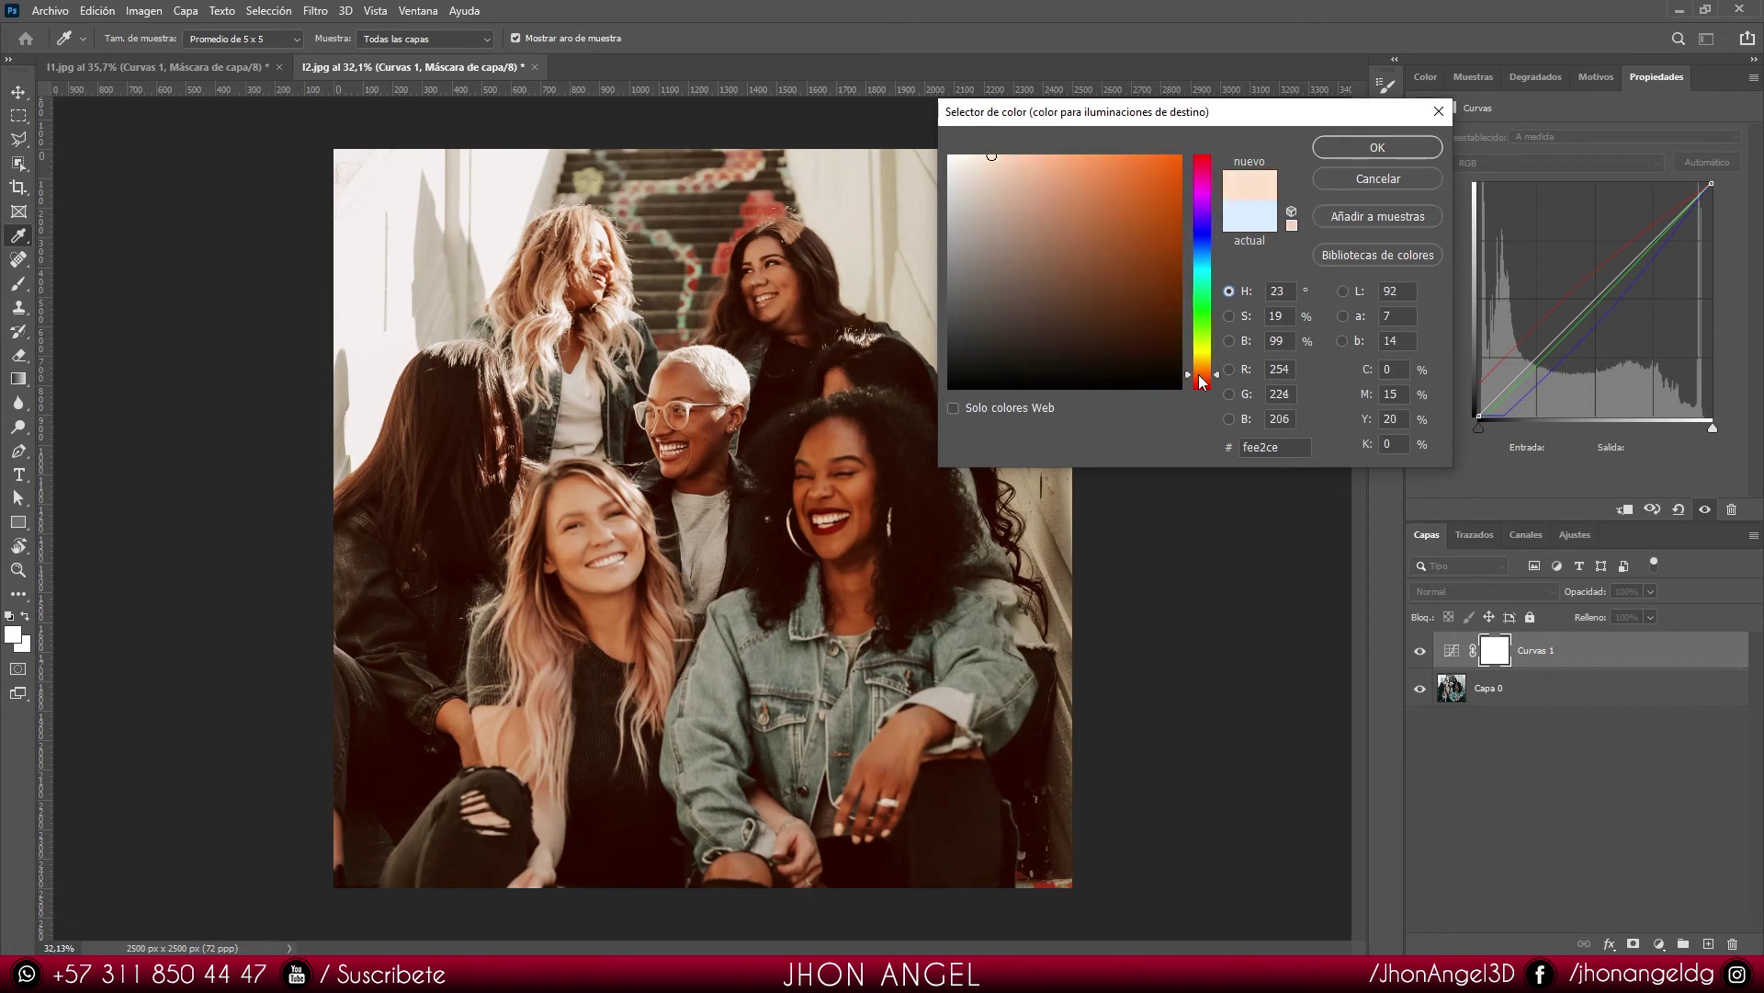
click(1367, 146)
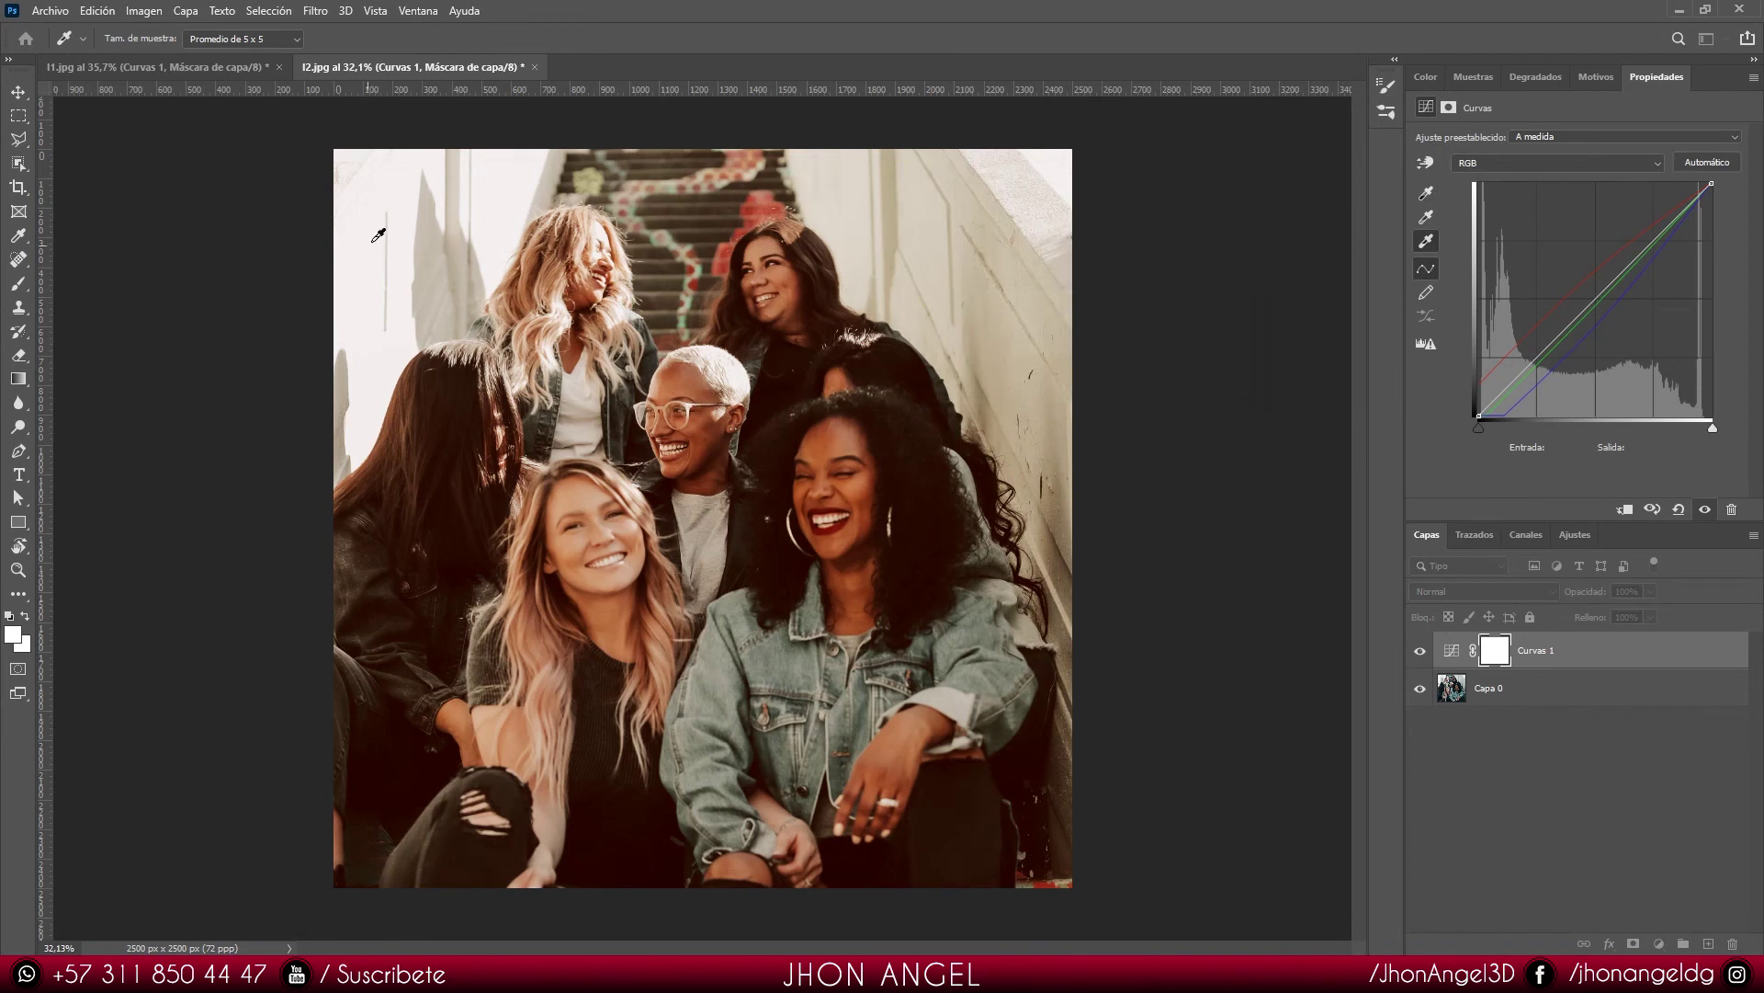
Step: Apply the peach highlight by sampling the group photo's bright wall, previewing clipping with Alt
click(364, 214)
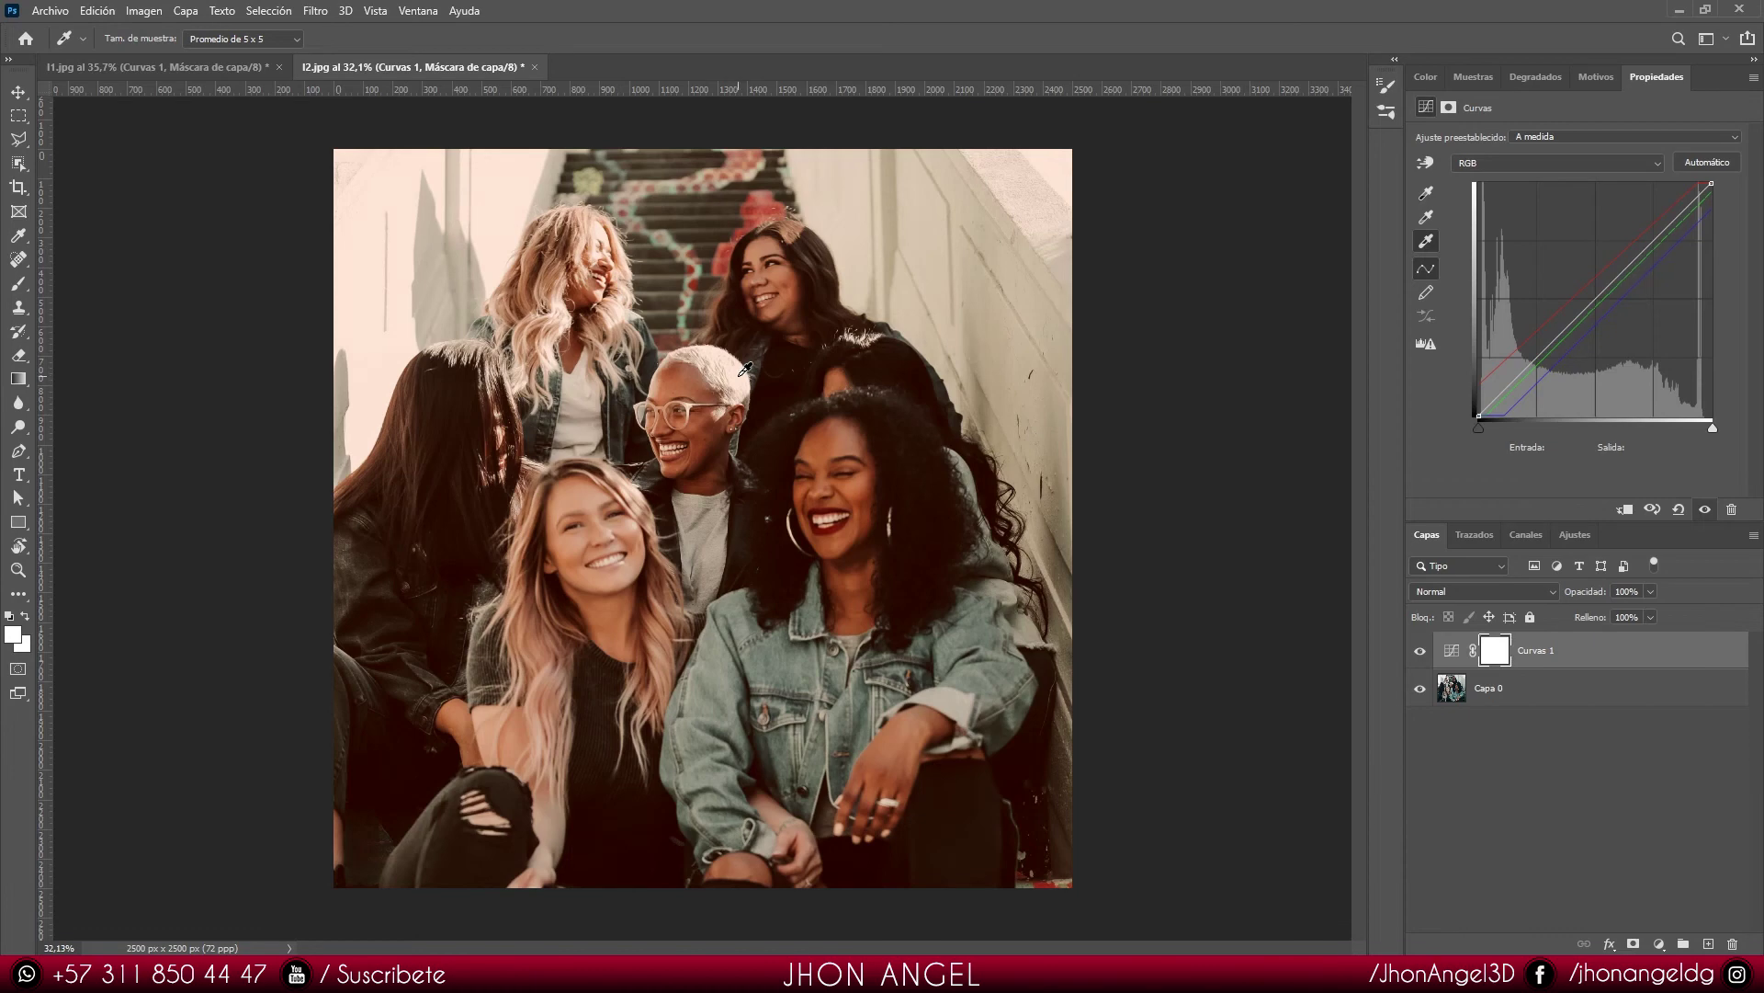
key(alt)
scroll(936, 475, up, 1)
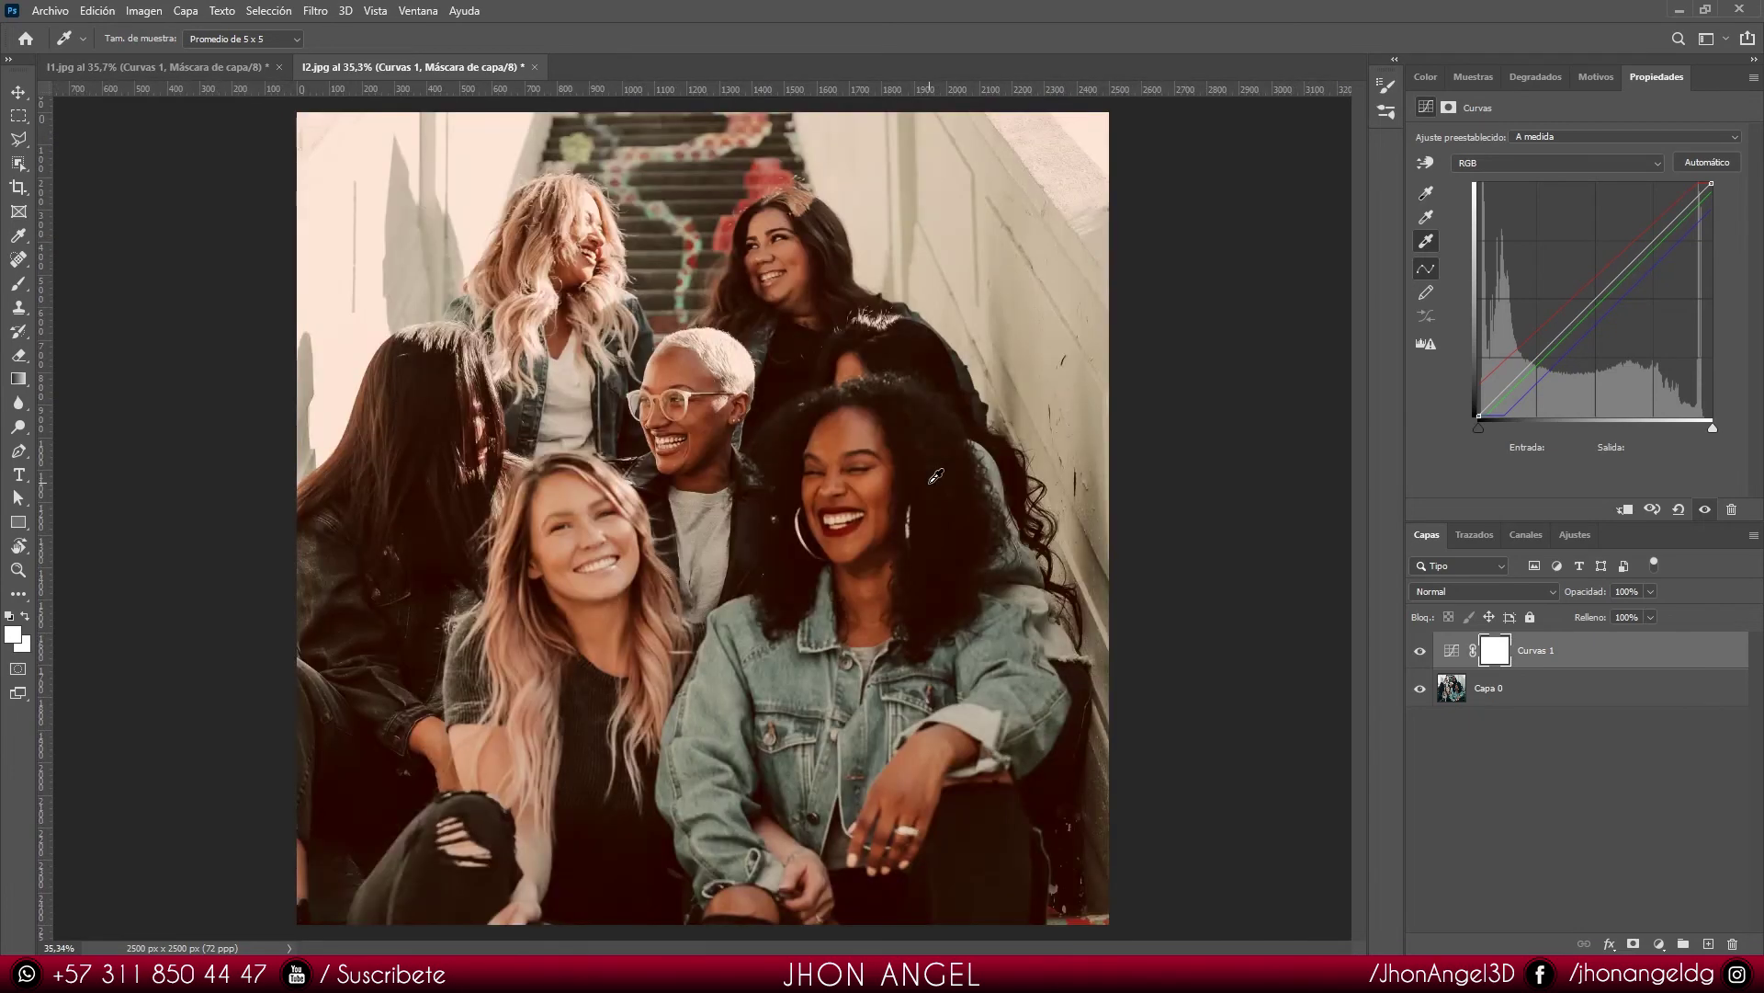
Step: Switch back to the I1.jpg red-dress photo document
key(v)
key(ctrl+Tab)
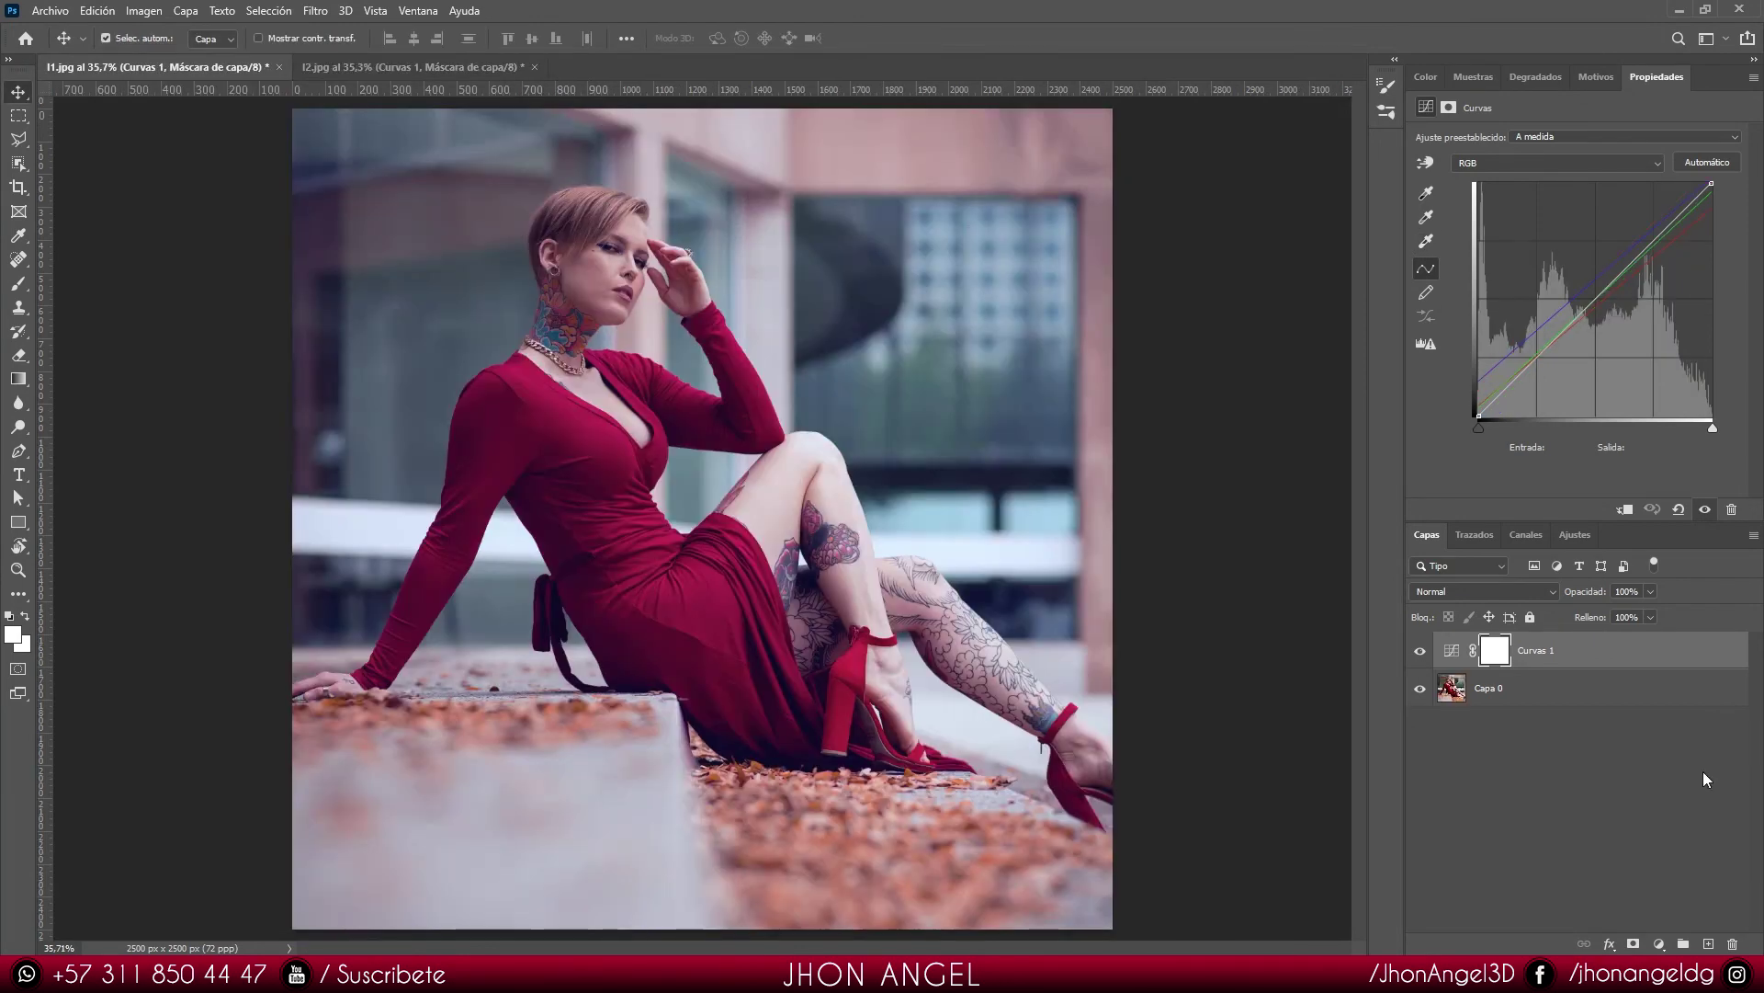